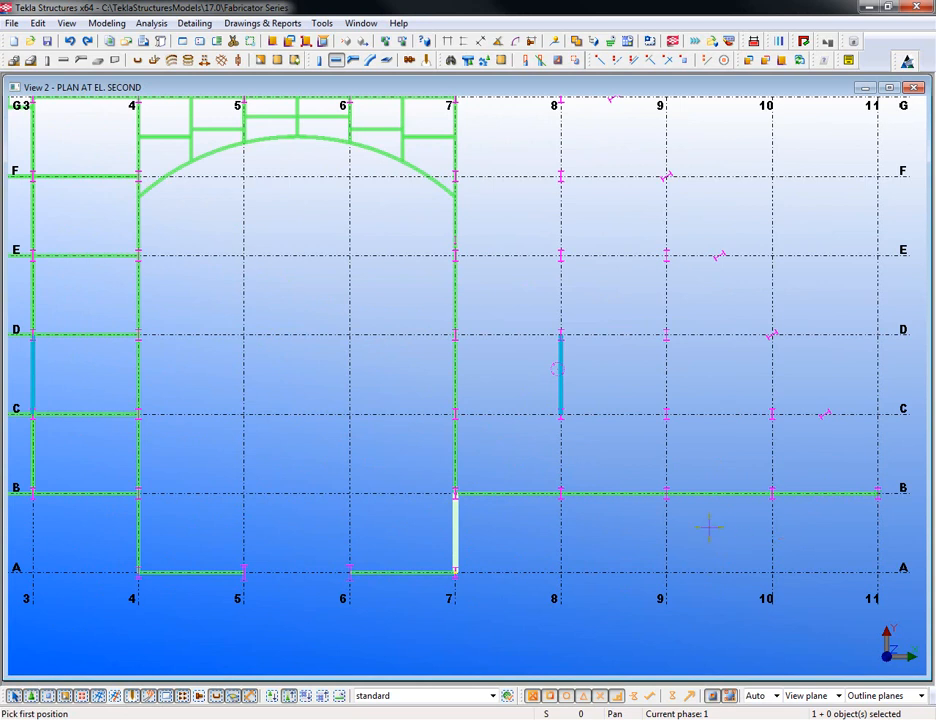
- Pan and zoom out to bring grids 1–2 and rows I–J of the framing into view
{"action": "middle_click_drag", "start_coordinate": [700, 517], "coordinate": [623, 537]}
{"action": "scroll", "coordinate": [626, 537], "scroll_direction": "down", "scroll_amount": 1}
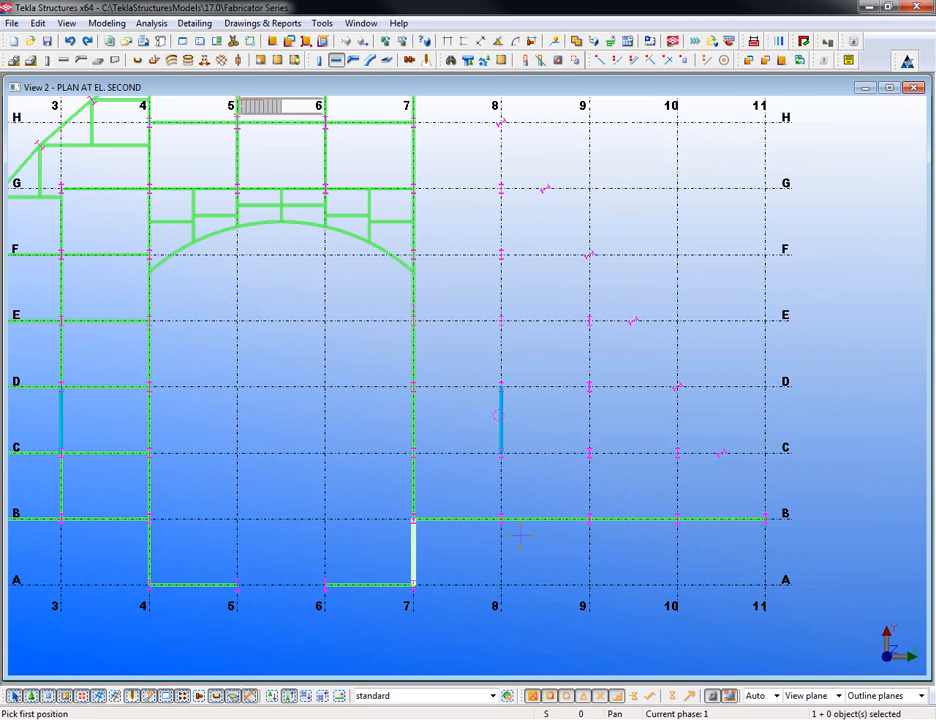
{"action": "middle_click_drag", "start_coordinate": [434, 479], "coordinate": [478, 508]}
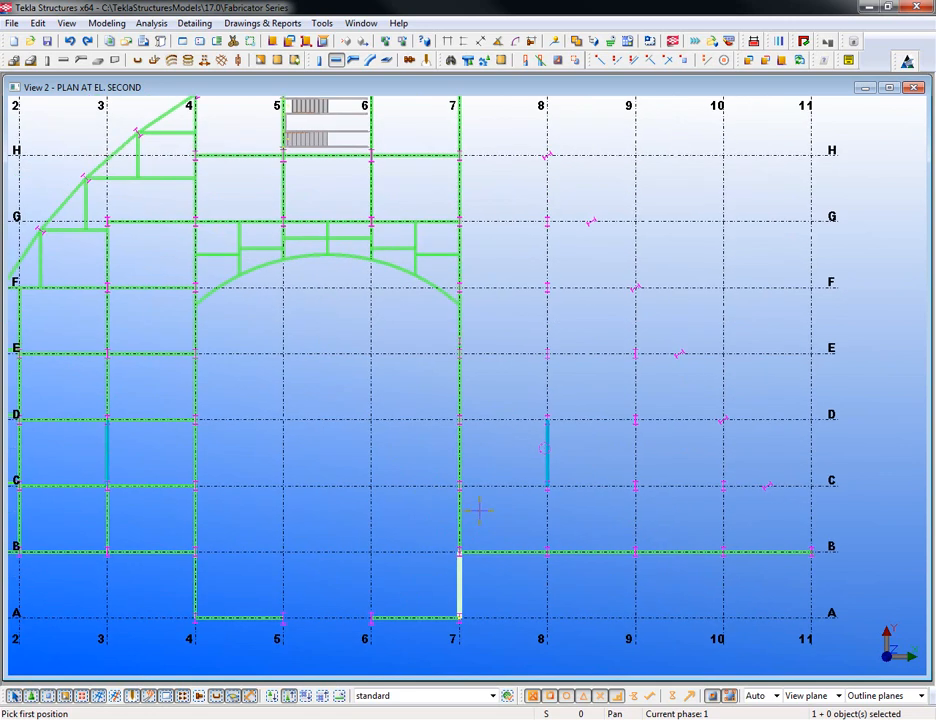
{"action": "scroll", "coordinate": [478, 512], "scroll_direction": "down", "scroll_amount": 1}
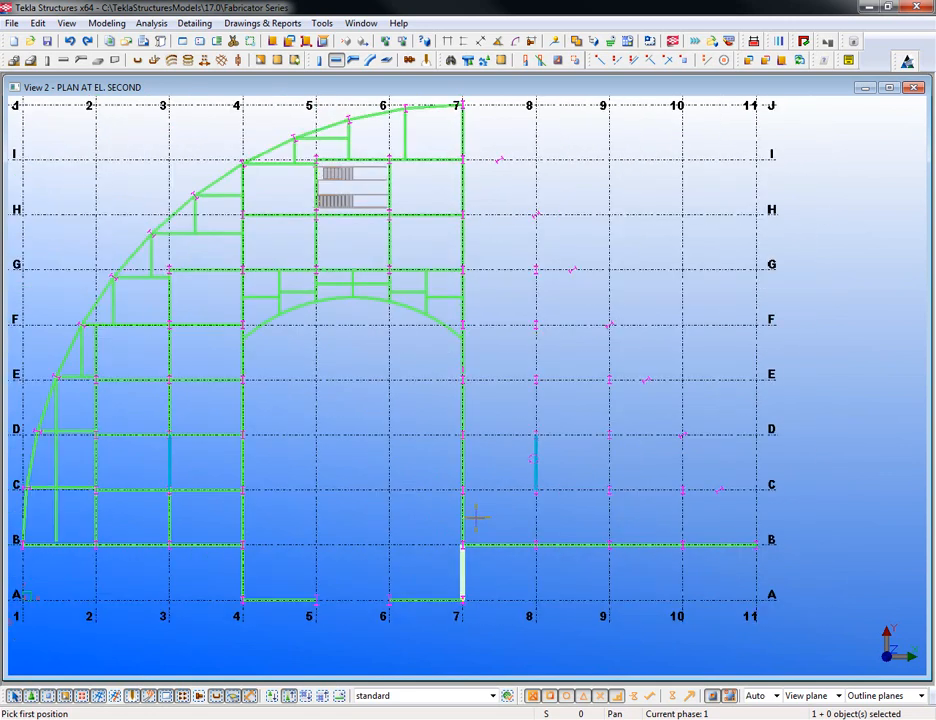
- Interrupt the beam command and zoom out to show the whole plan out to grid K
{"action": "right_click", "coordinate": [420, 394]}
{"action": "left_click", "coordinate": [447, 404]}
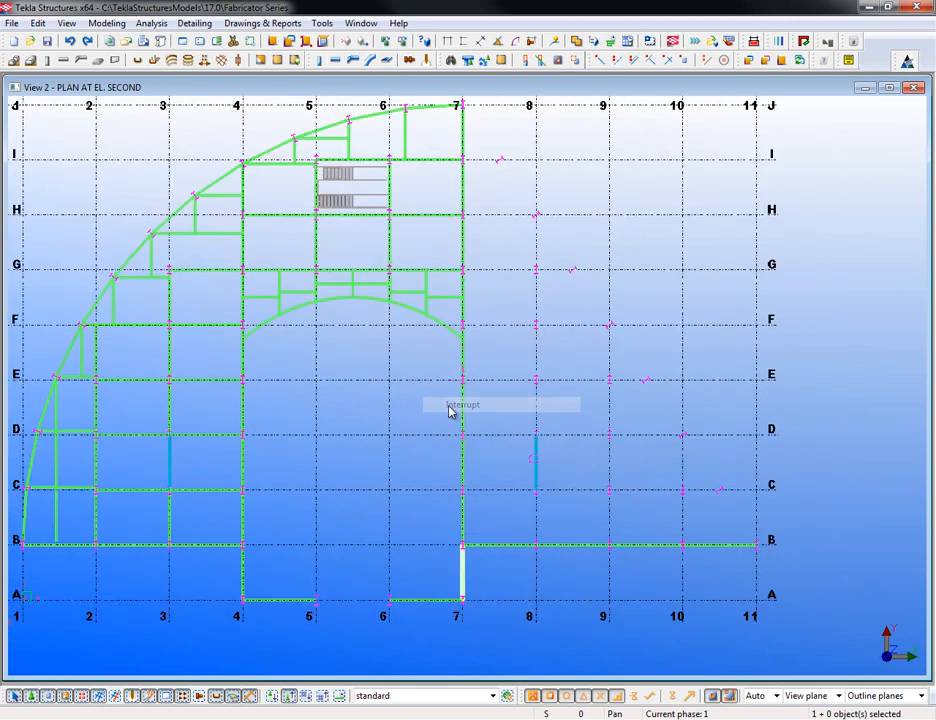
{"action": "middle_click_drag", "start_coordinate": [398, 436], "coordinate": [437, 434]}
{"action": "scroll", "coordinate": [435, 434], "scroll_direction": "down", "scroll_amount": 1}
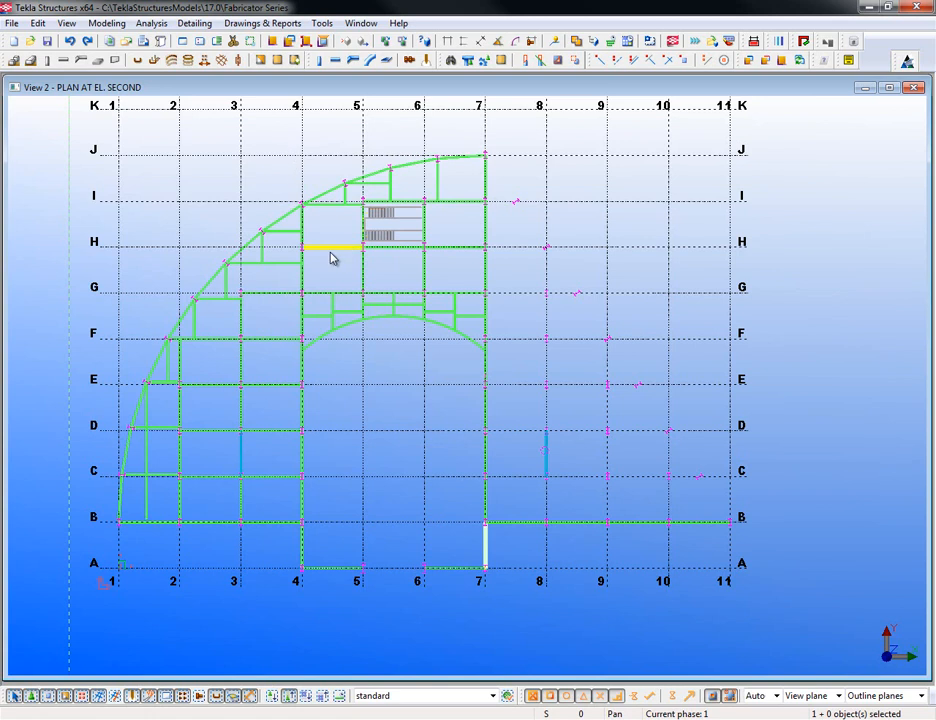
- Insert Office Plan @ Level 2.dxf as a reference model with its scale set to 96
{"action": "left_click", "coordinate": [12, 23]}
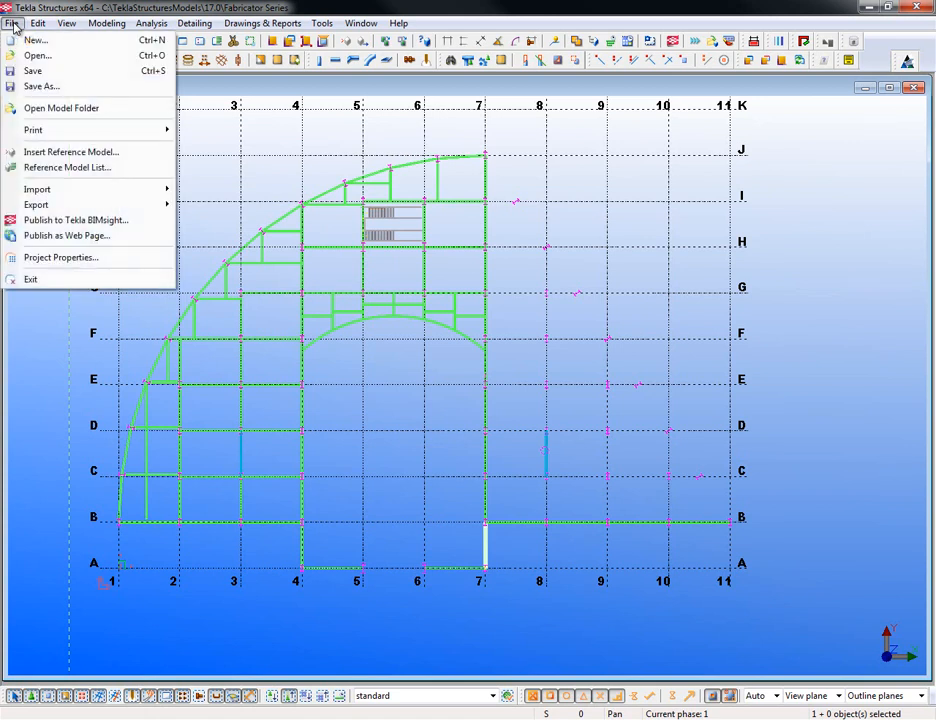
{"action": "left_click", "coordinate": [121, 153]}
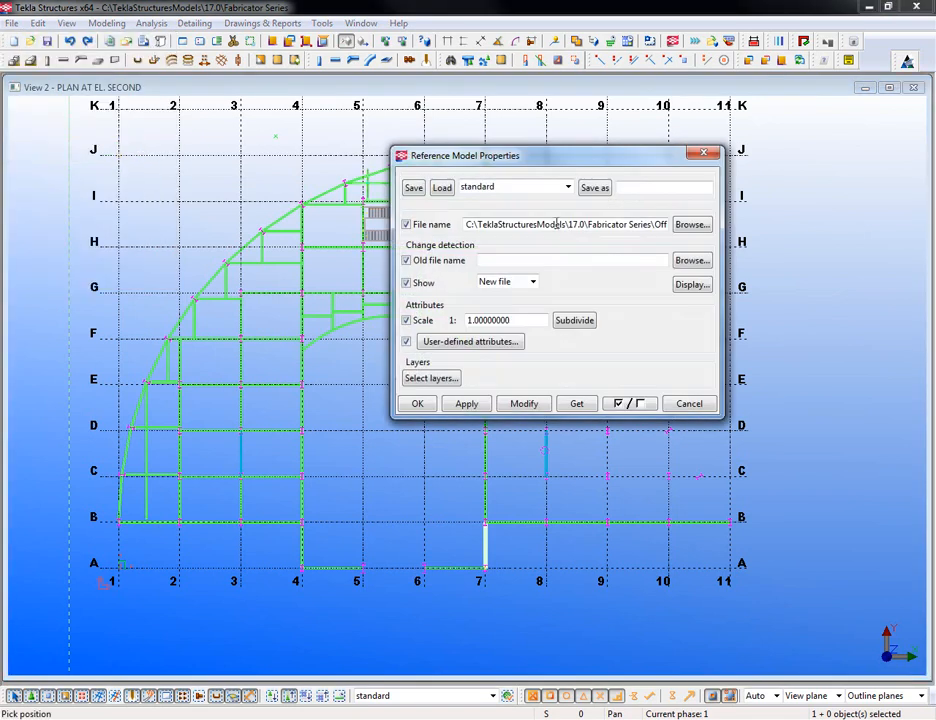
{"action": "left_click", "coordinate": [691, 224]}
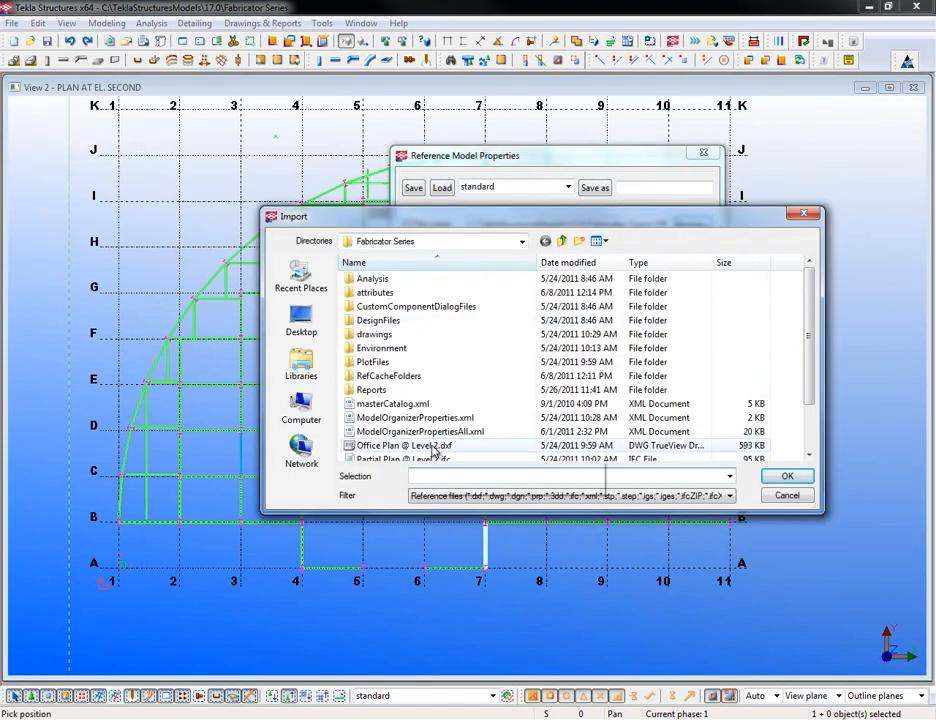
{"action": "left_click", "coordinate": [412, 449]}
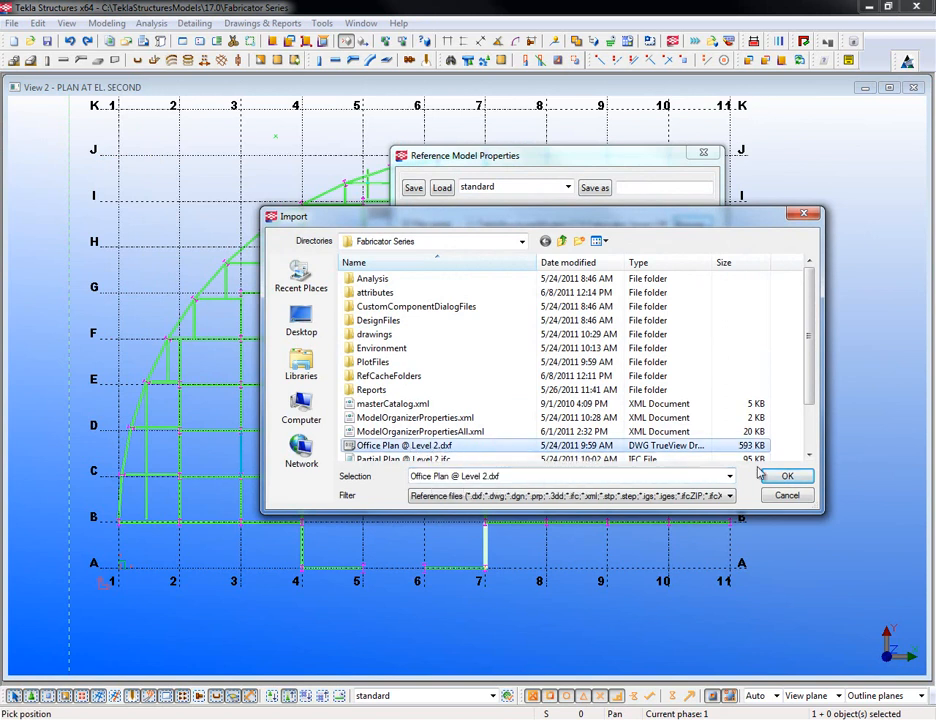
{"action": "left_click", "coordinate": [787, 476]}
{"action": "double_click", "coordinate": [524, 320]}
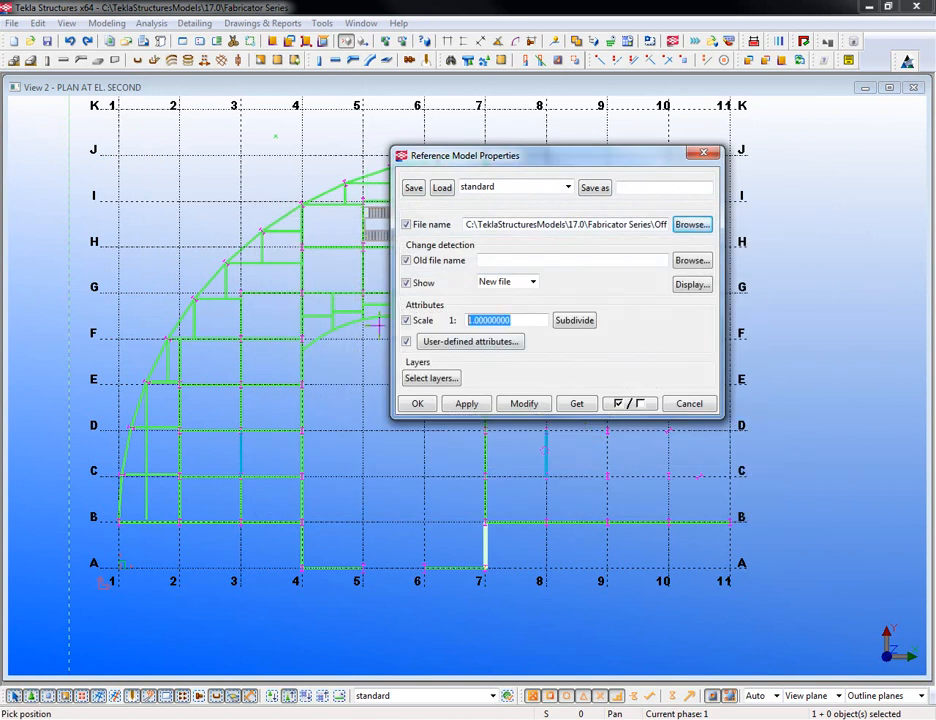
{"action": "type", "text": "96"}
{"action": "left_click", "coordinate": [466, 404]}
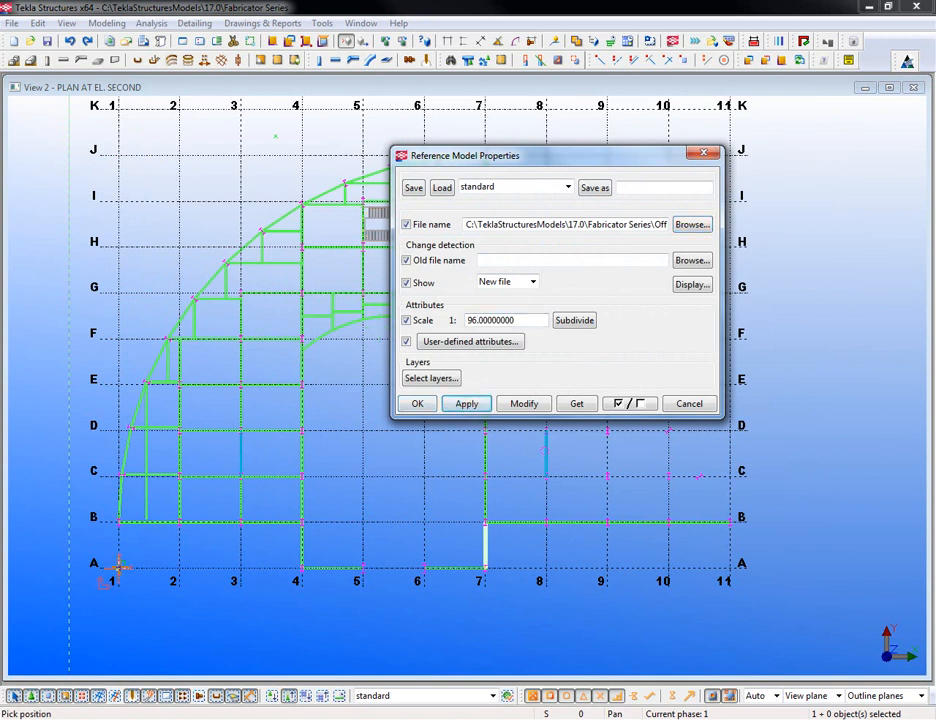
{"action": "left_click", "coordinate": [420, 404]}
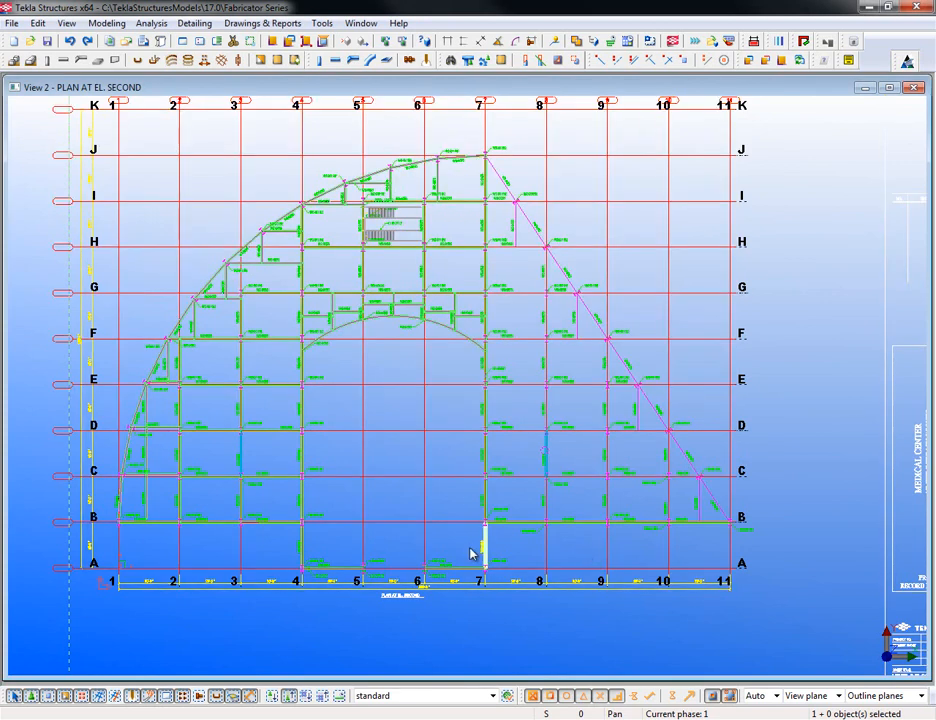
{"action": "scroll", "coordinate": [516, 557], "scroll_direction": "down", "scroll_amount": 1}
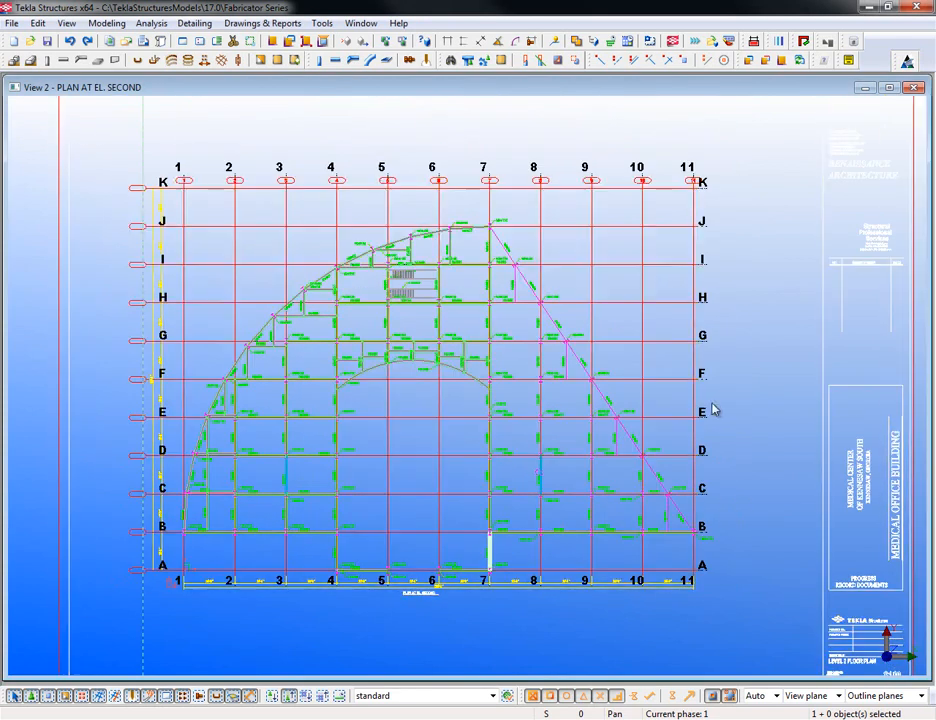
{"action": "scroll", "coordinate": [727, 393], "scroll_direction": "down", "scroll_amount": 1}
{"action": "scroll", "coordinate": [614, 522], "scroll_direction": "up", "scroll_amount": 4}
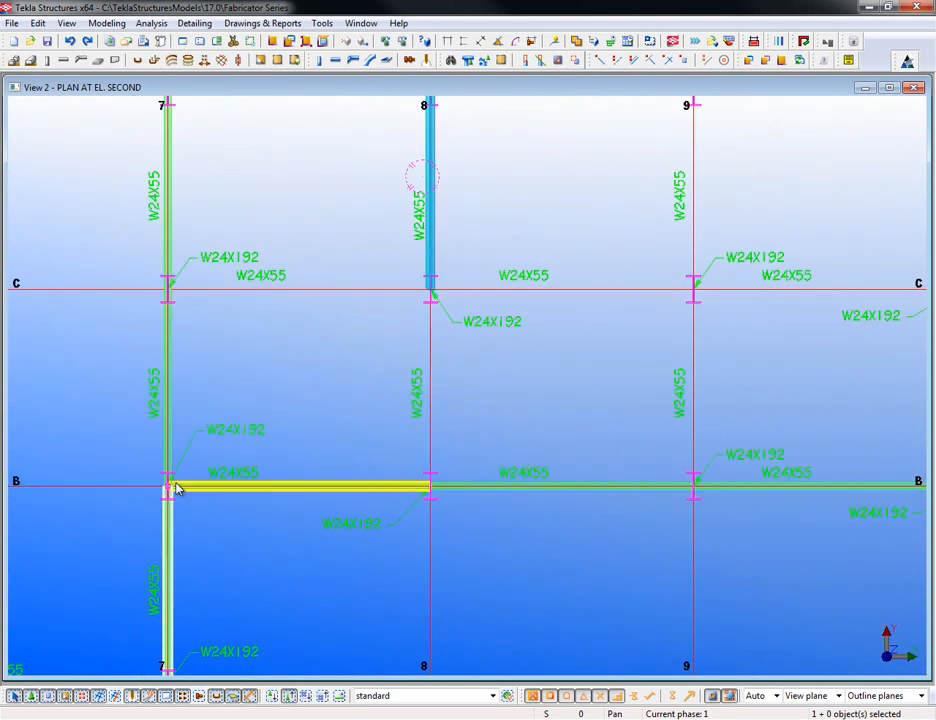
{"action": "middle_click_drag", "start_coordinate": [810, 492], "coordinate": [618, 489]}
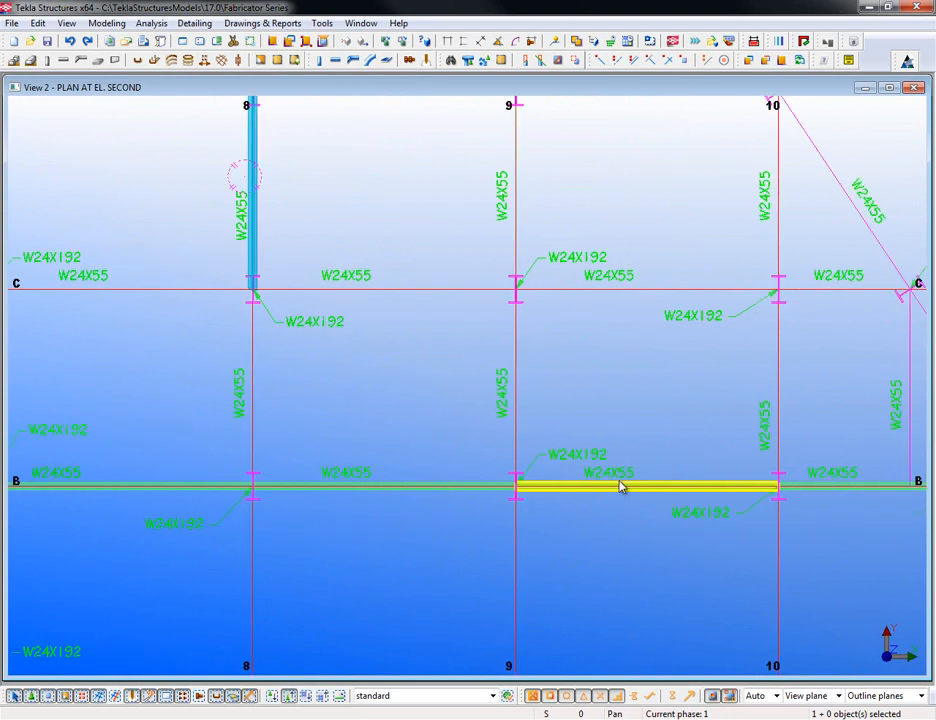
{"action": "scroll", "coordinate": [616, 489], "scroll_direction": "up", "scroll_amount": 2}
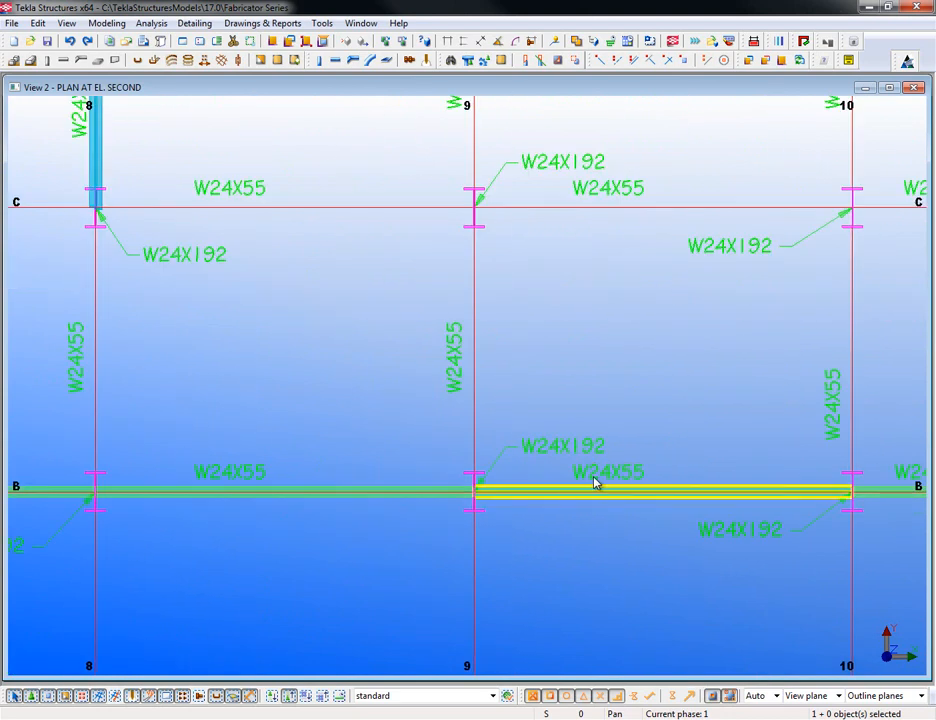
{"action": "scroll", "coordinate": [600, 491], "scroll_direction": "down", "scroll_amount": 2}
{"action": "scroll", "coordinate": [659, 506], "scroll_direction": "down", "scroll_amount": 2}
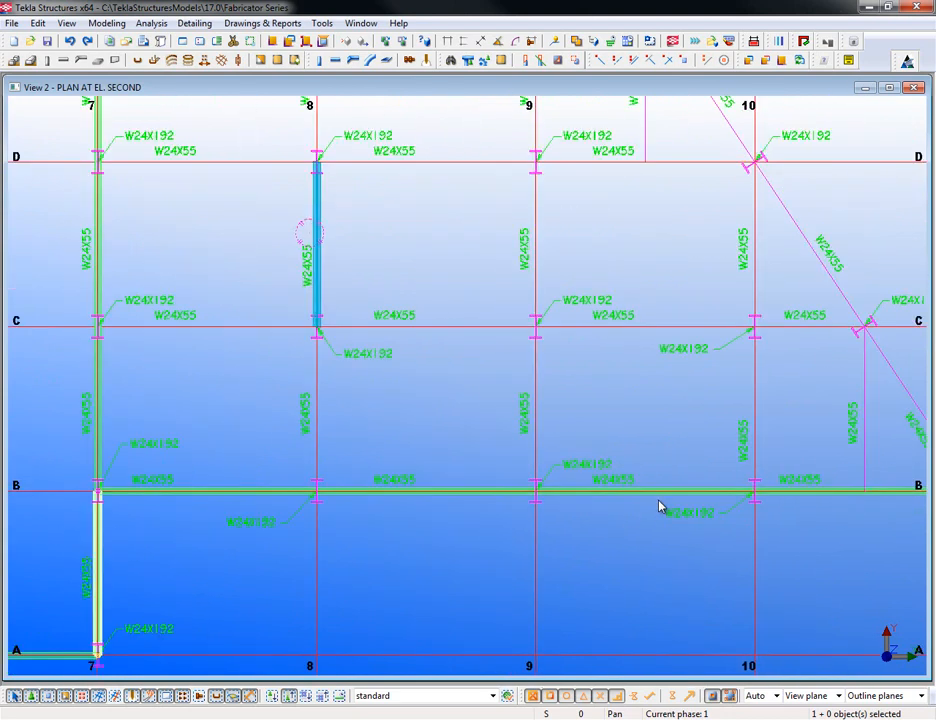
{"action": "scroll", "coordinate": [590, 480], "scroll_direction": "down", "scroll_amount": 1}
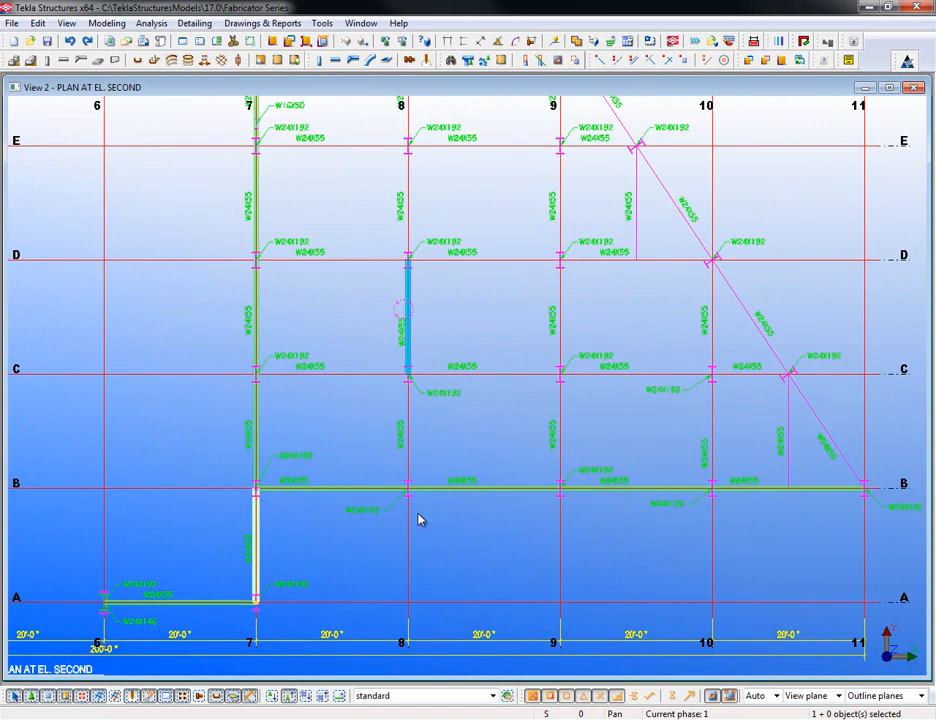
{"action": "middle_click_drag", "start_coordinate": [428, 516], "coordinate": [433, 510]}
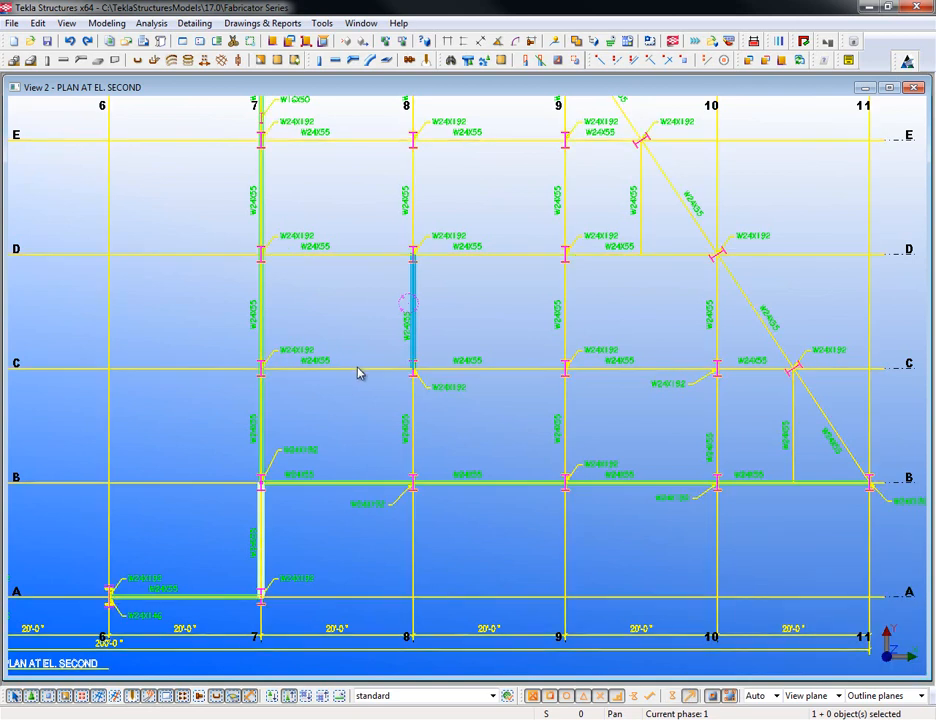
- Trace the DXF line on grid C between grids 9 and 10 as a beam
{"action": "left_click", "coordinate": [336, 60]}
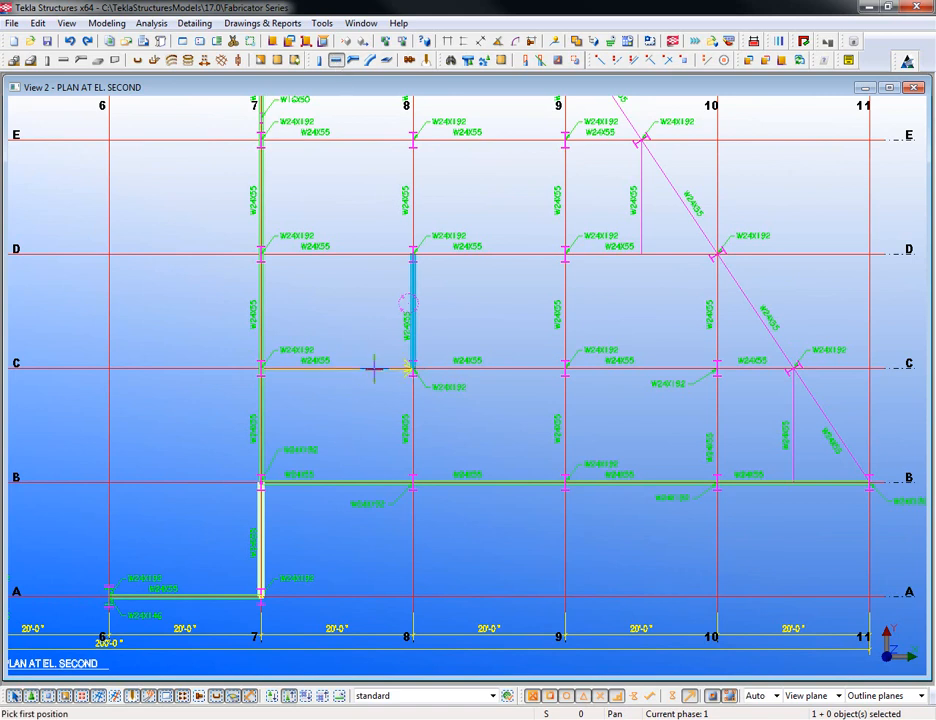
{"action": "scroll", "coordinate": [375, 370], "scroll_direction": "up", "scroll_amount": 2}
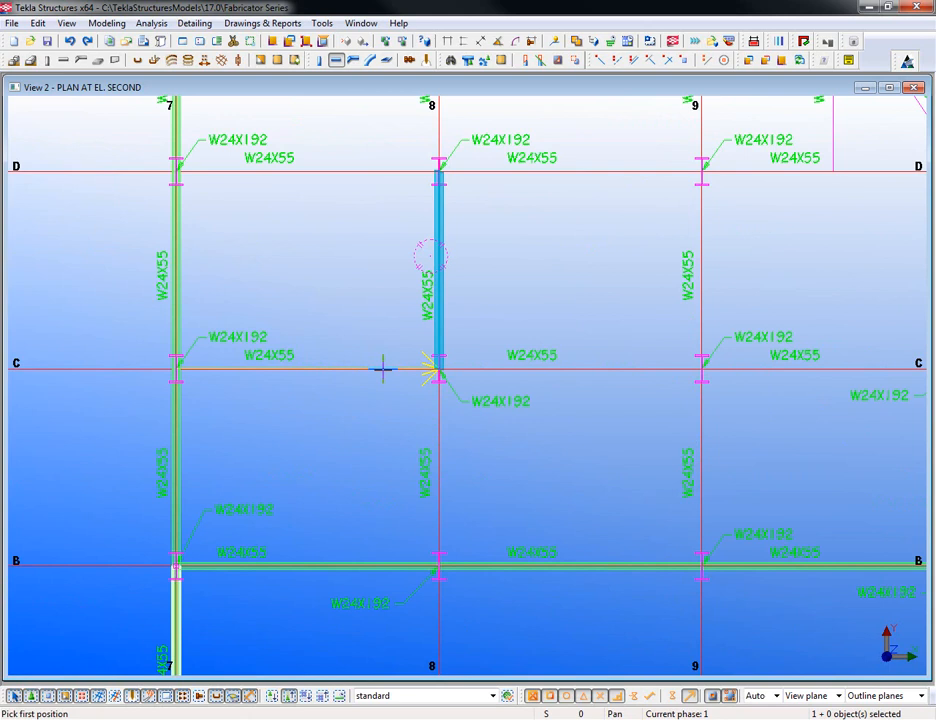
{"action": "left_click", "coordinate": [630, 371]}
{"action": "left_click", "coordinate": [439, 403]}
{"action": "middle_click_drag", "start_coordinate": [643, 405], "coordinate": [397, 418]}
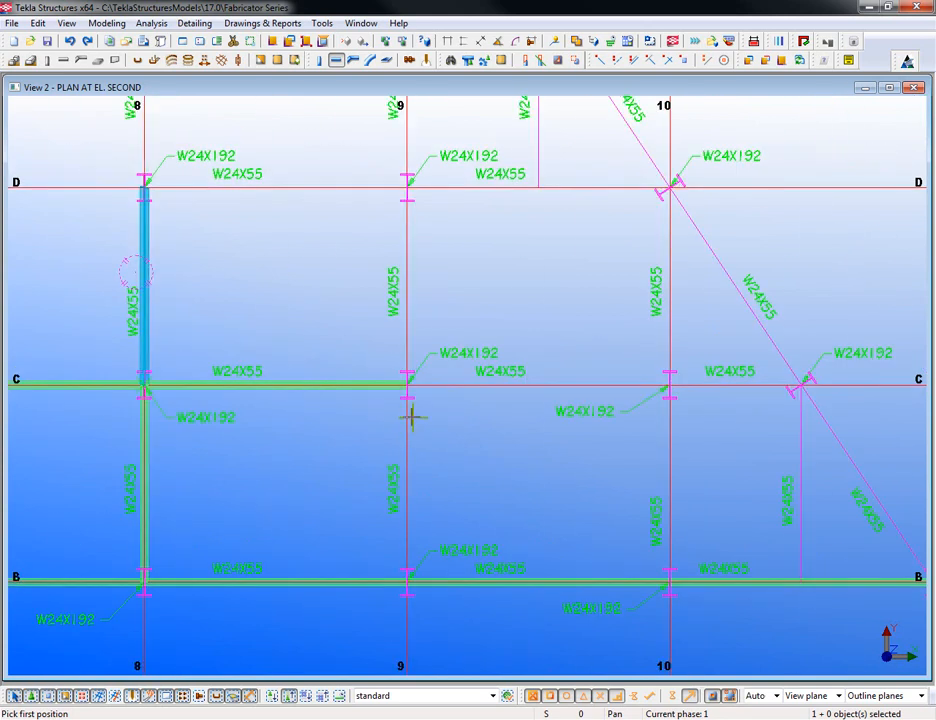
{"action": "left_click", "coordinate": [610, 380]}
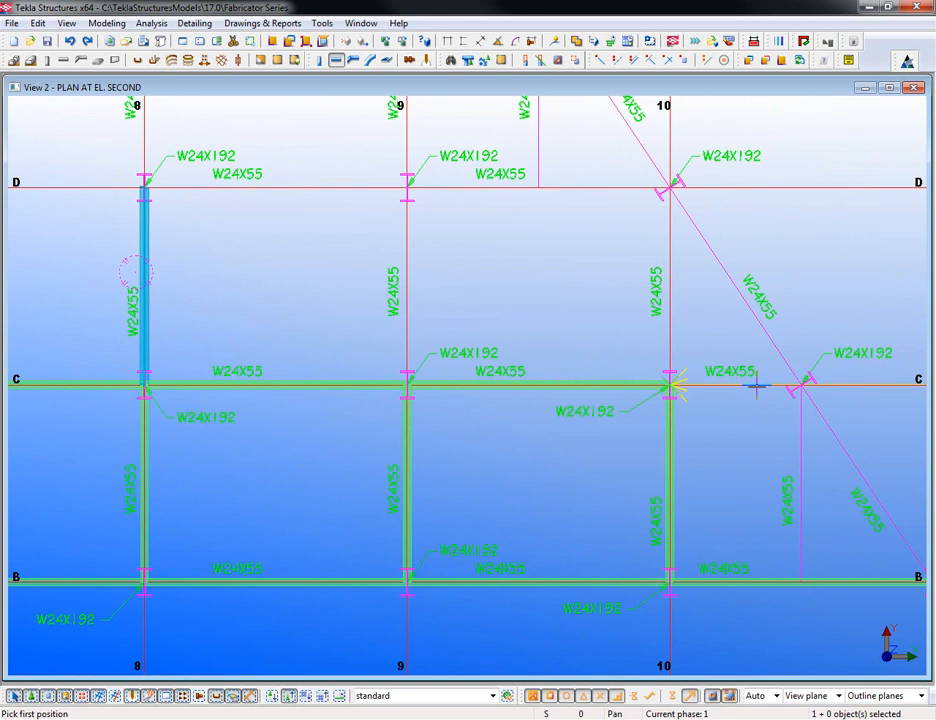
- Trace the diagonal line and the grid C lines from grid 10 toward 11 as W24X55 beams
{"action": "middle_click_drag", "start_coordinate": [767, 474], "coordinate": [597, 424]}
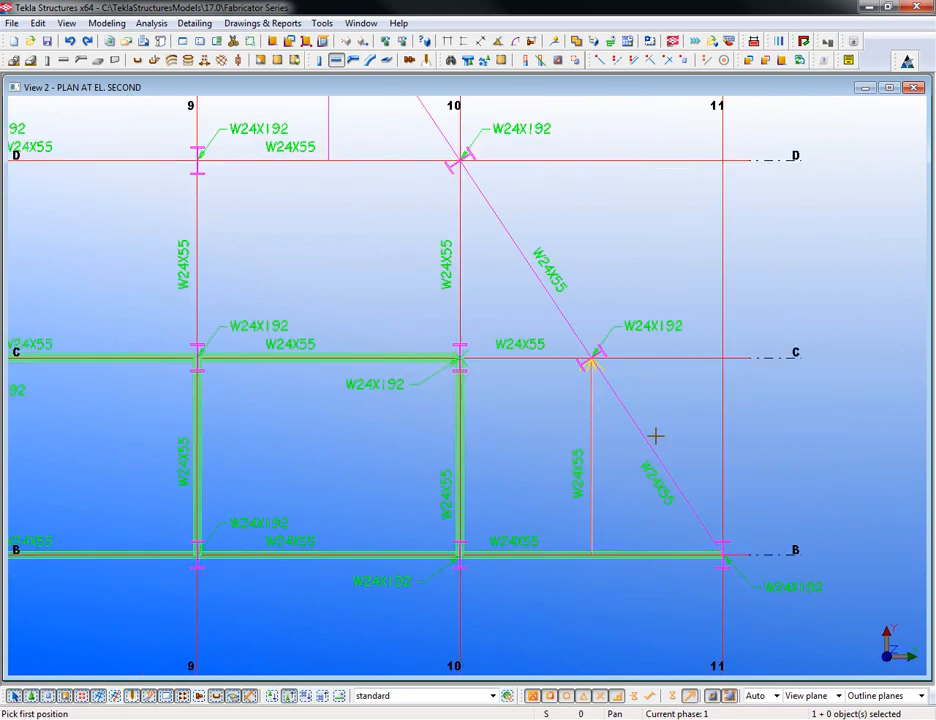
{"action": "left_click", "coordinate": [696, 513]}
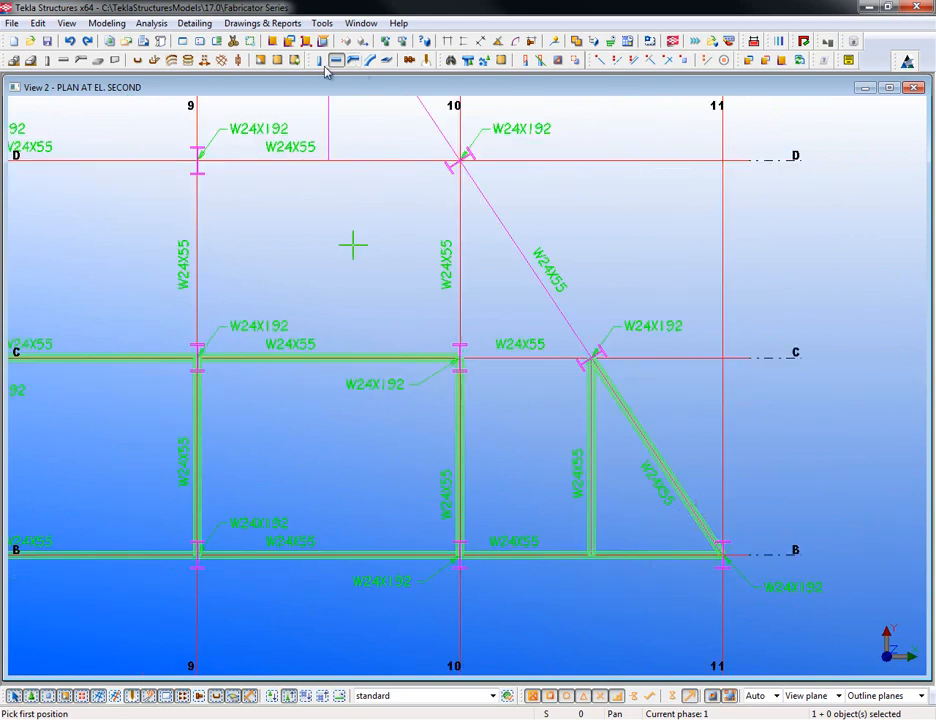
{"action": "left_click", "coordinate": [459, 357]}
{"action": "left_click", "coordinate": [593, 360]}
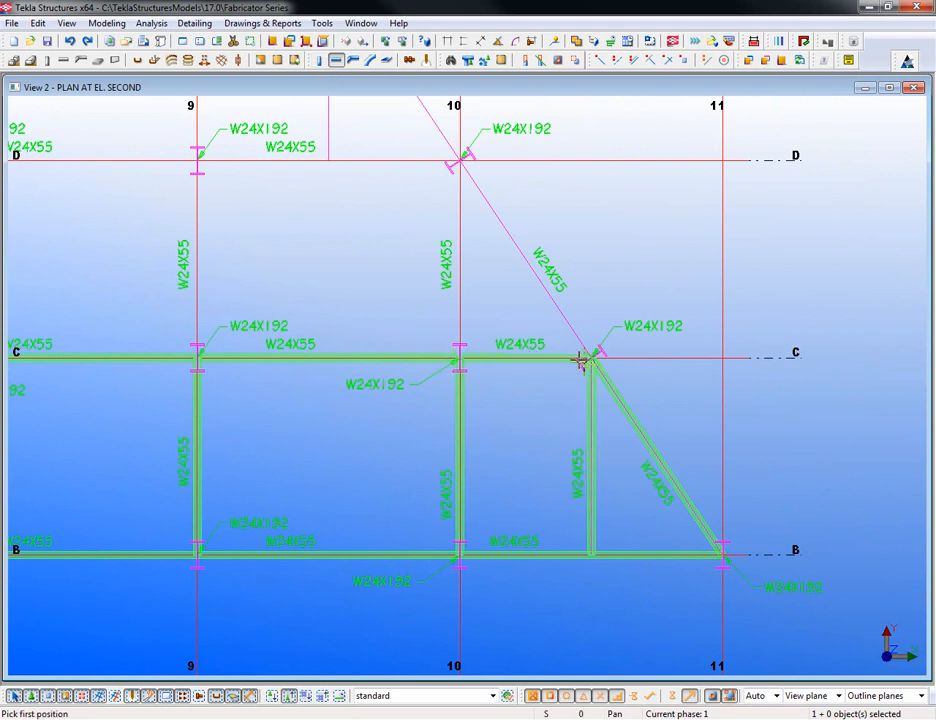
{"action": "left_click", "coordinate": [459, 357]}
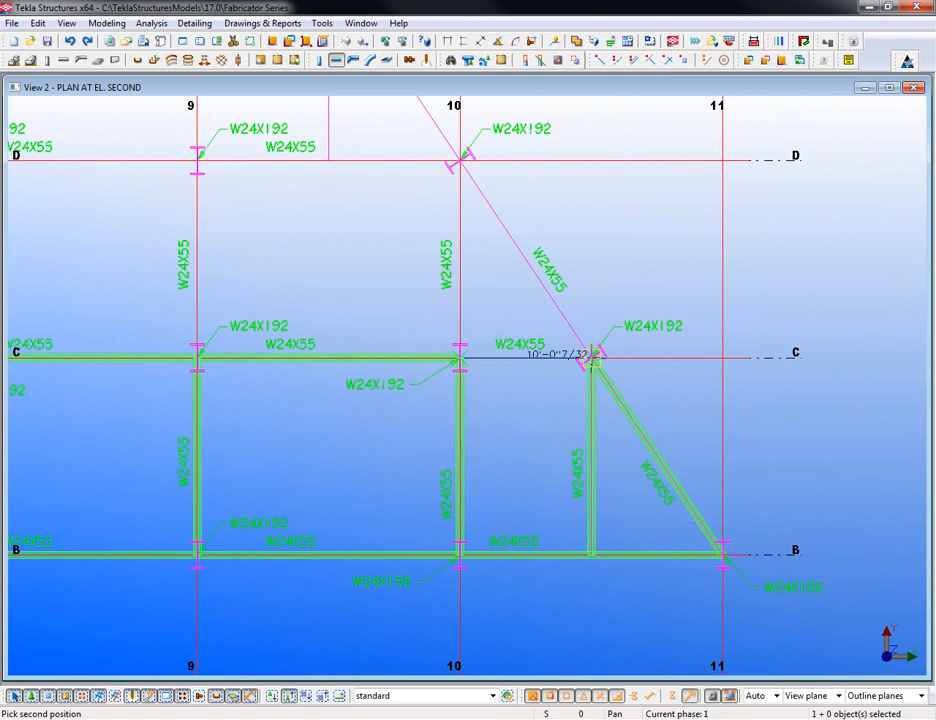
{"action": "left_click", "coordinate": [591, 359]}
- Interrupt the beam command, then zoom out and pan to show grids 1–11 and the title block
{"action": "right_click", "coordinate": [587, 274]}
{"action": "left_click", "coordinate": [622, 278]}
{"action": "scroll", "coordinate": [617, 524], "scroll_direction": "down", "scroll_amount": 2}
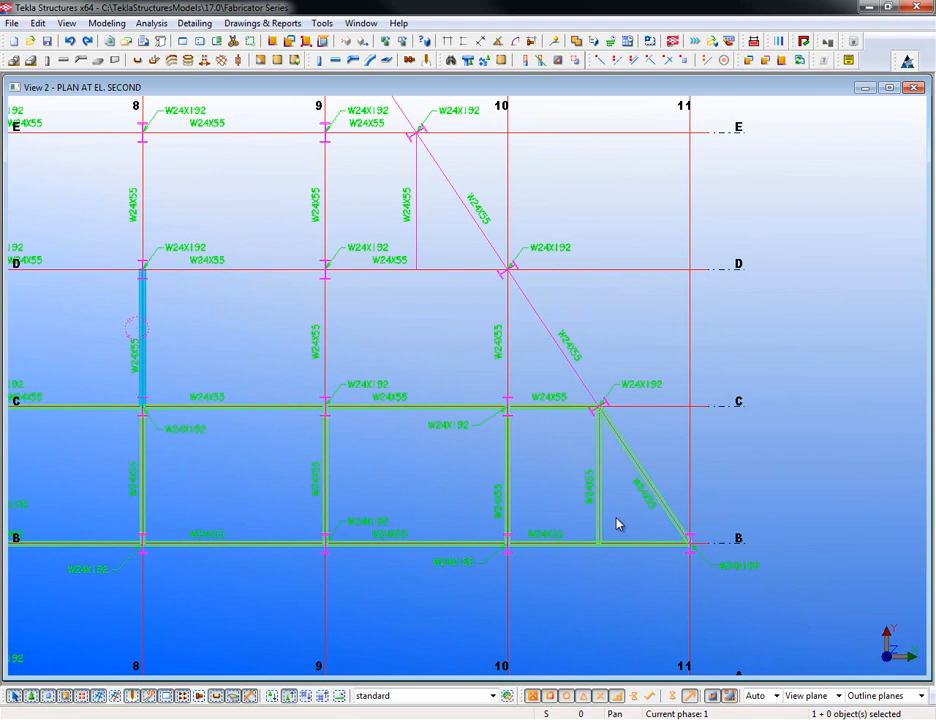
{"action": "scroll", "coordinate": [630, 512], "scroll_direction": "down", "scroll_amount": 1}
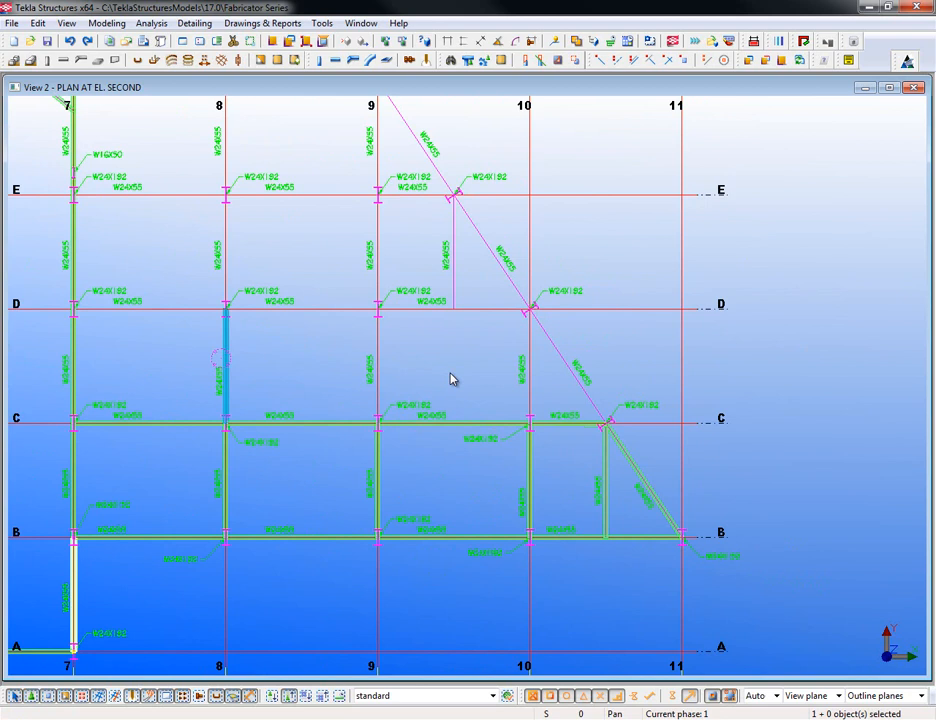
{"action": "scroll", "coordinate": [476, 438], "scroll_direction": "down", "scroll_amount": 1}
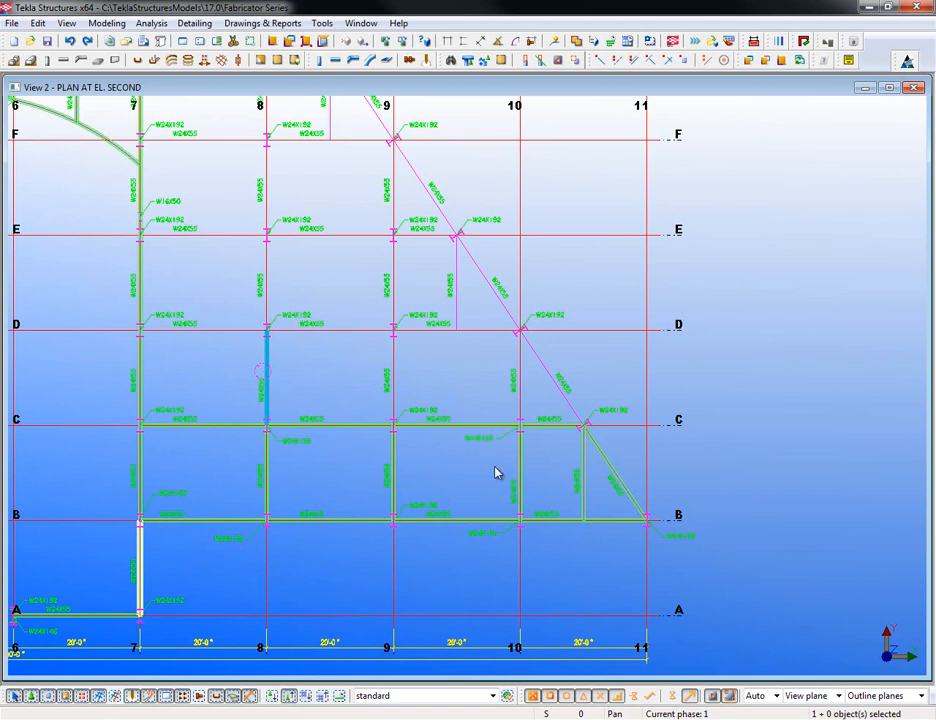
{"action": "scroll", "coordinate": [495, 474], "scroll_direction": "down", "scroll_amount": 2}
{"action": "middle_click_drag", "start_coordinate": [417, 434], "coordinate": [501, 455]}
{"action": "scroll", "coordinate": [500, 455], "scroll_direction": "down", "scroll_amount": 1}
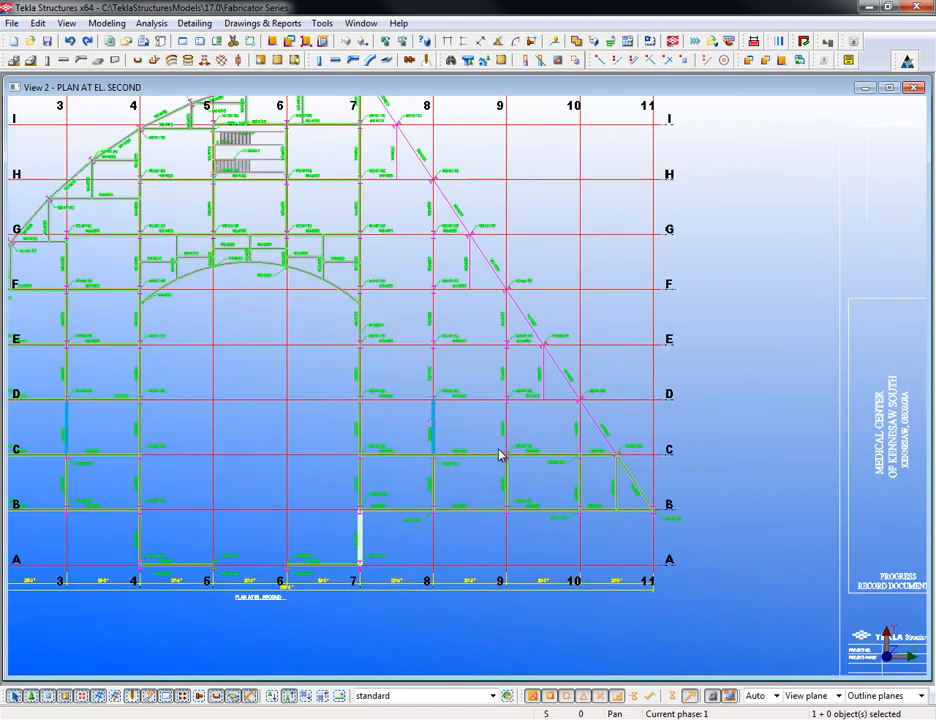
{"action": "scroll", "coordinate": [500, 452], "scroll_direction": "down", "scroll_amount": 1}
{"action": "middle_click_drag", "start_coordinate": [408, 403], "coordinate": [447, 460]}
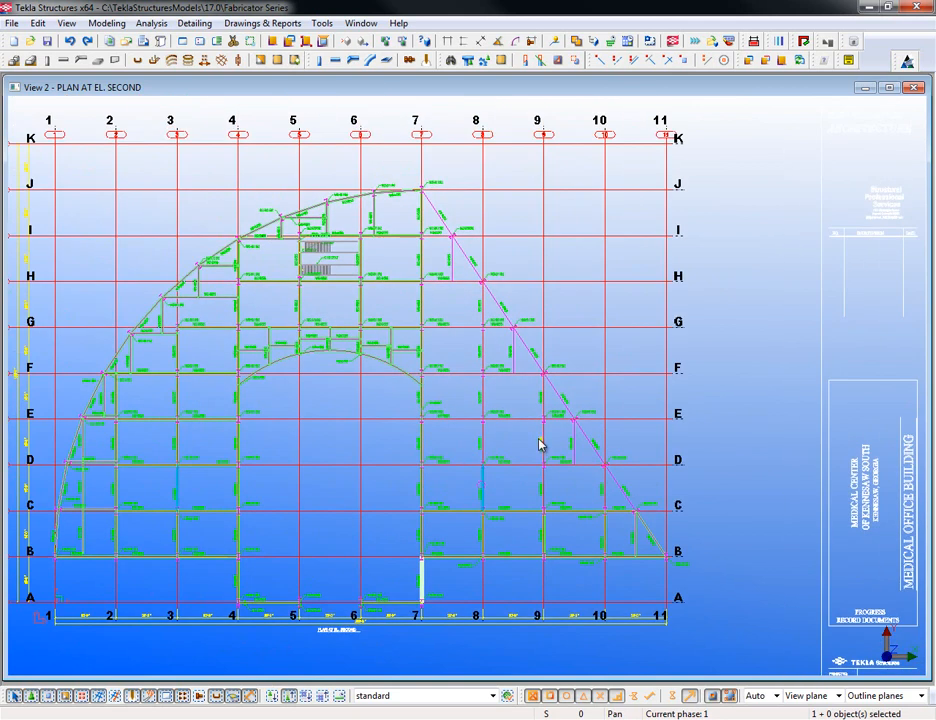
{"action": "scroll", "coordinate": [539, 439], "scroll_direction": "down", "scroll_amount": 1}
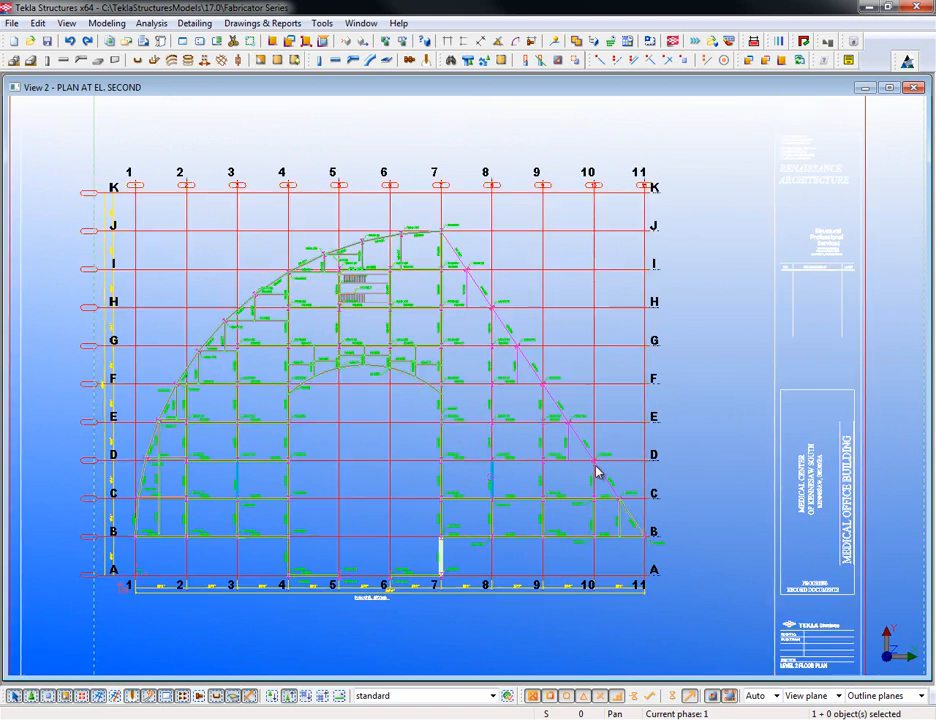
- Set the Office Plan @ Level 2.dxf reference model's visibility to Hidden in the Reference Model List
{"action": "left_click", "coordinate": [12, 23]}
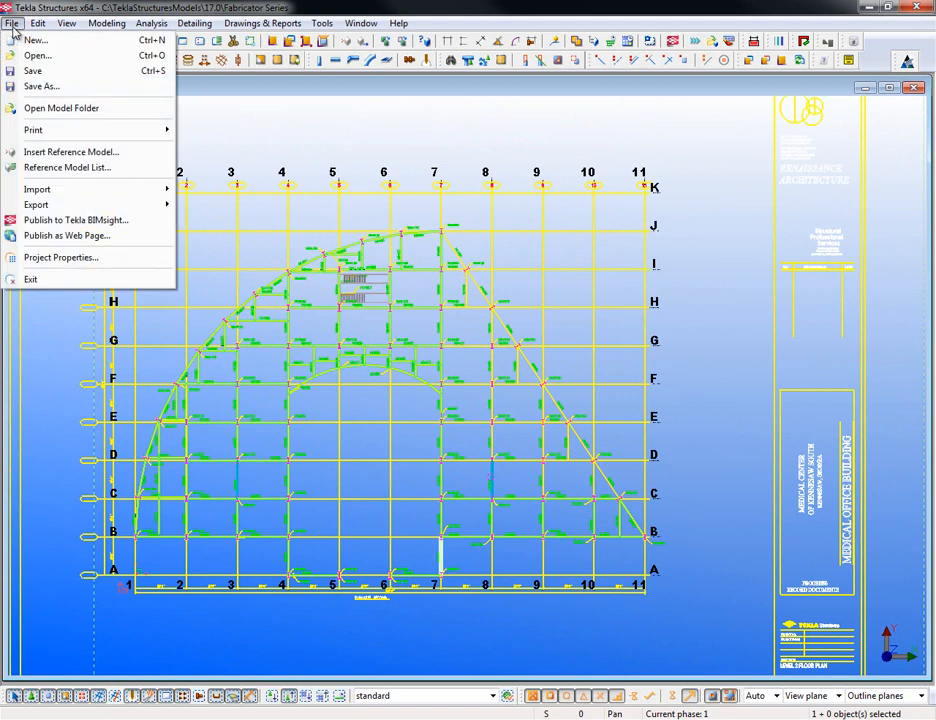
{"action": "left_click", "coordinate": [80, 167]}
{"action": "left_click", "coordinate": [507, 193]}
{"action": "left_click", "coordinate": [517, 192]}
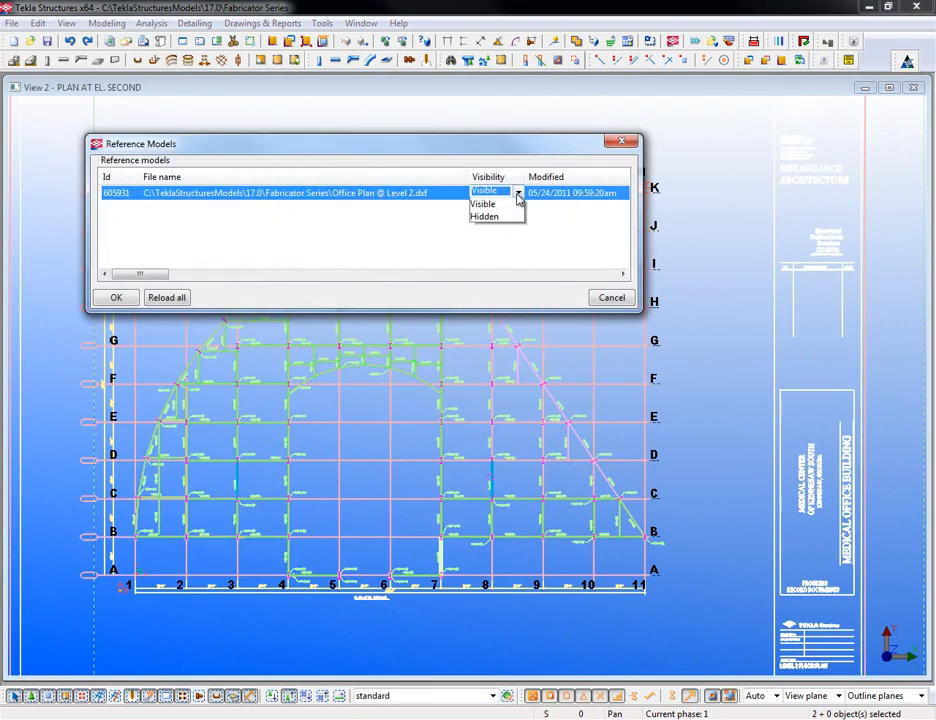
{"action": "left_click", "coordinate": [488, 218]}
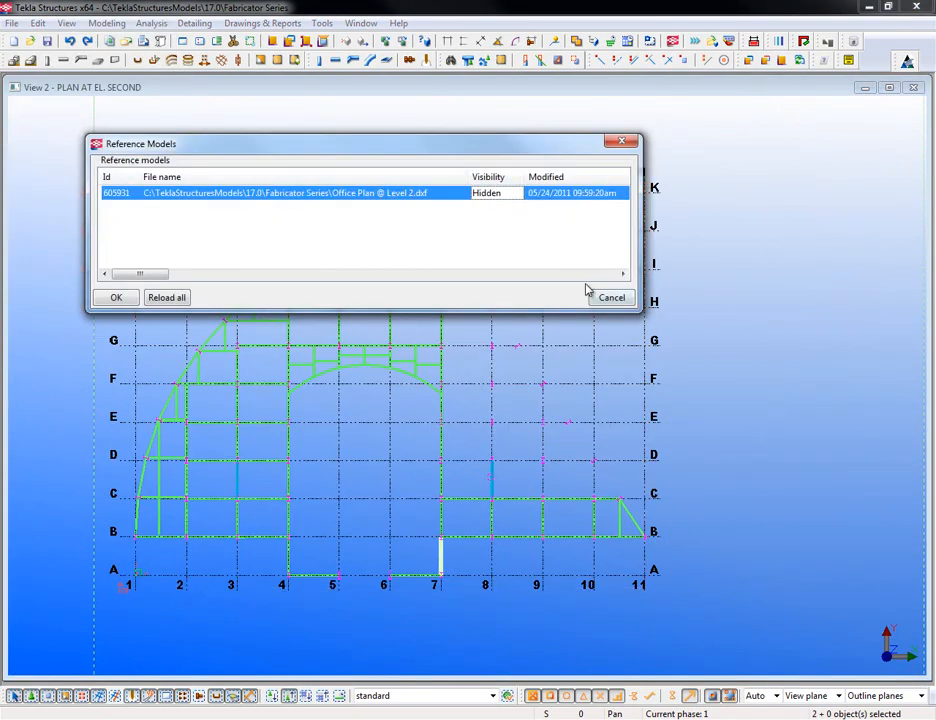
{"action": "left_click", "coordinate": [610, 297]}
- Zoom and pan so the whole steel framing from grids 1–11 fits the view
{"action": "scroll", "coordinate": [600, 533], "scroll_direction": "up", "scroll_amount": 2}
{"action": "scroll", "coordinate": [605, 533], "scroll_direction": "up", "scroll_amount": 1}
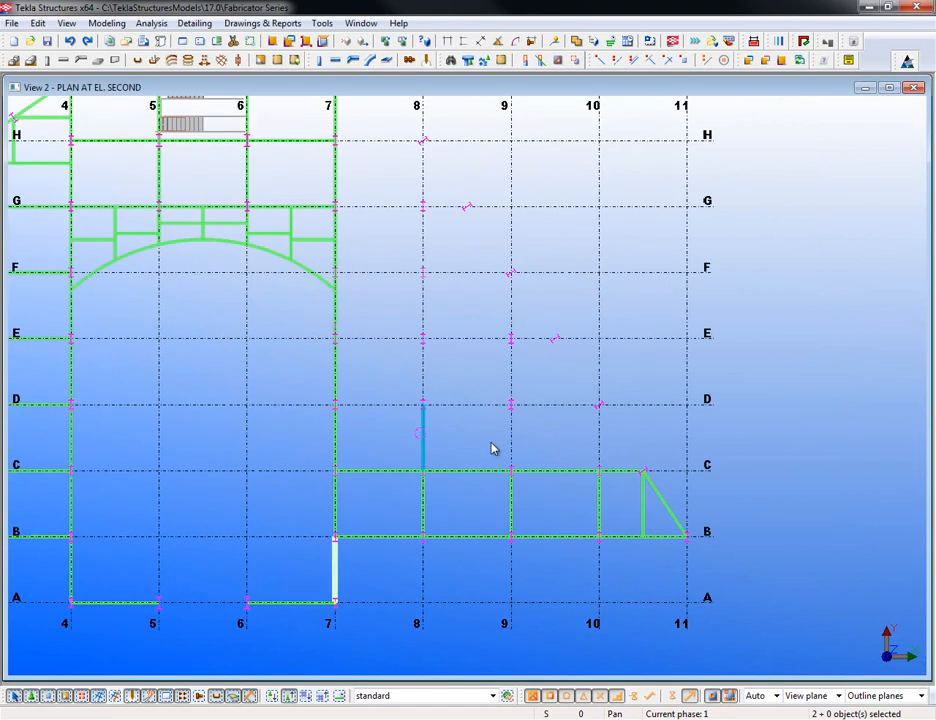
{"action": "scroll", "coordinate": [700, 495], "scroll_direction": "down", "scroll_amount": 1}
{"action": "middle_click_drag", "start_coordinate": [494, 392], "coordinate": [510, 441]}
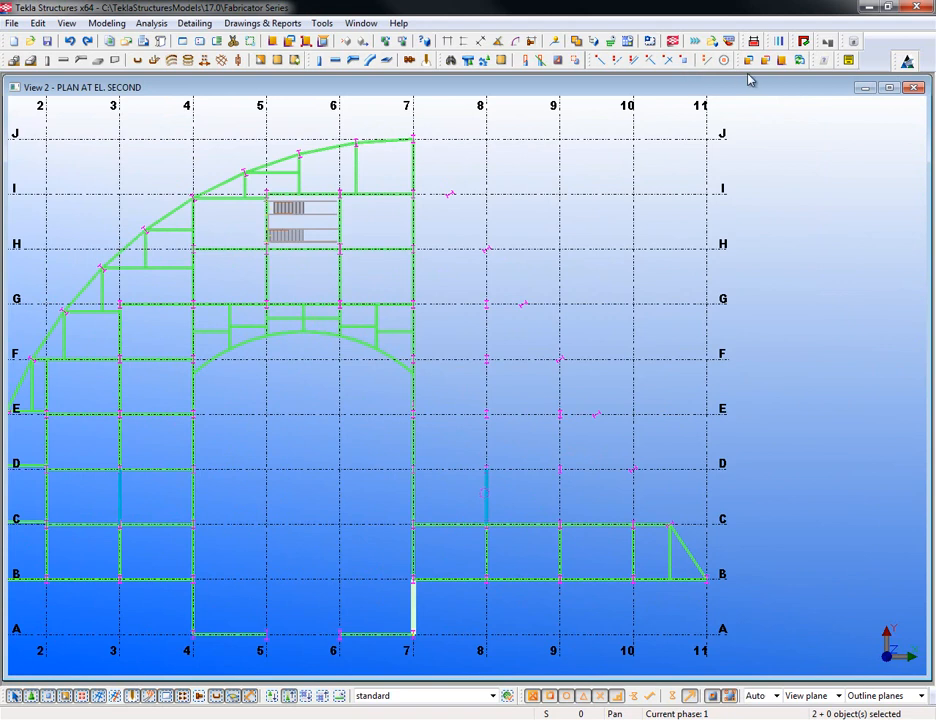
{"action": "left_click", "coordinate": [782, 60]}
{"action": "scroll", "coordinate": [747, 362], "scroll_direction": "down", "scroll_amount": 1}
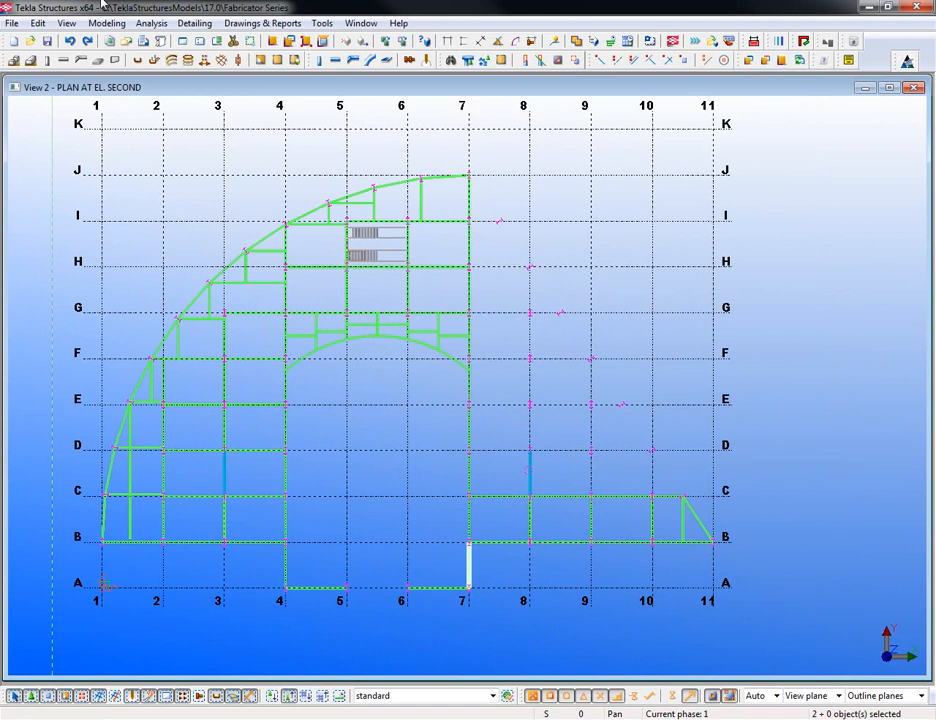
- Start a new reference model insertion and choose Partial Plan @ Level 2.ifc
{"action": "left_click", "coordinate": [12, 23]}
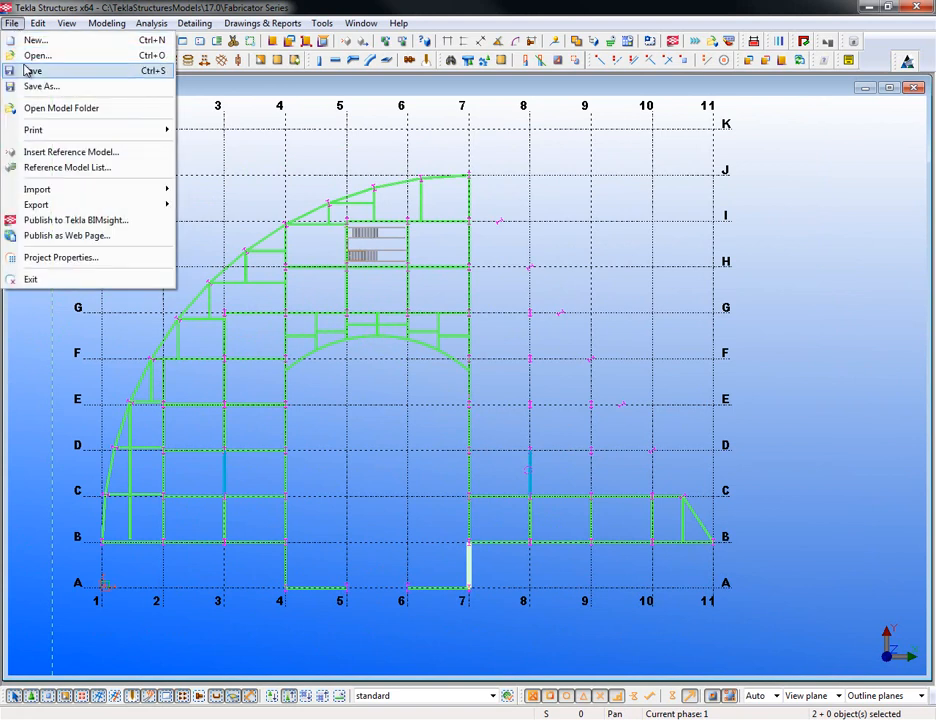
{"action": "left_click", "coordinate": [40, 152]}
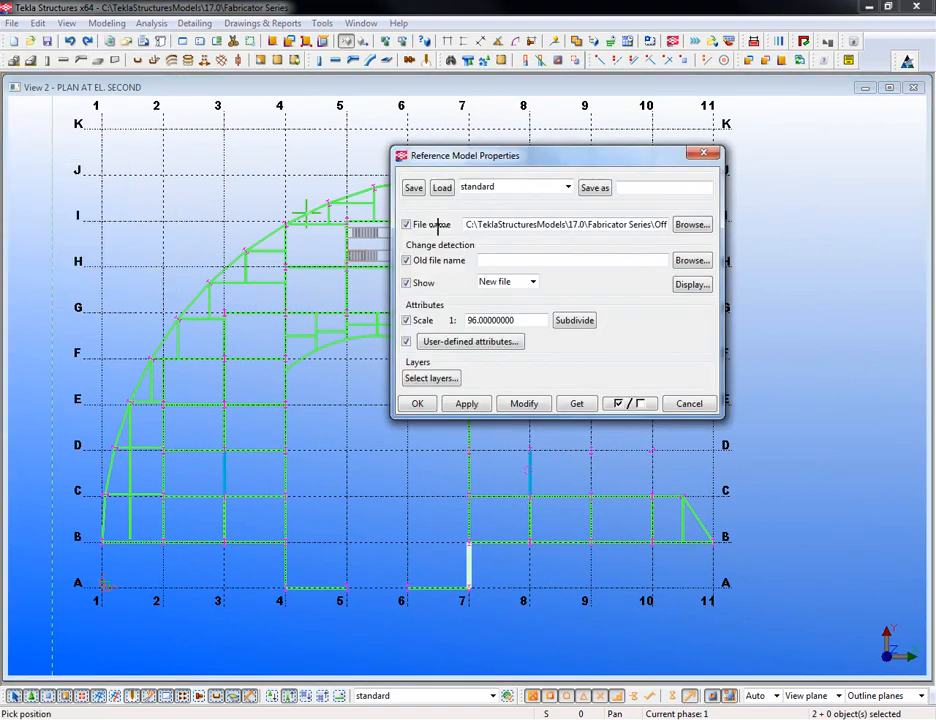
{"action": "left_click", "coordinate": [702, 225]}
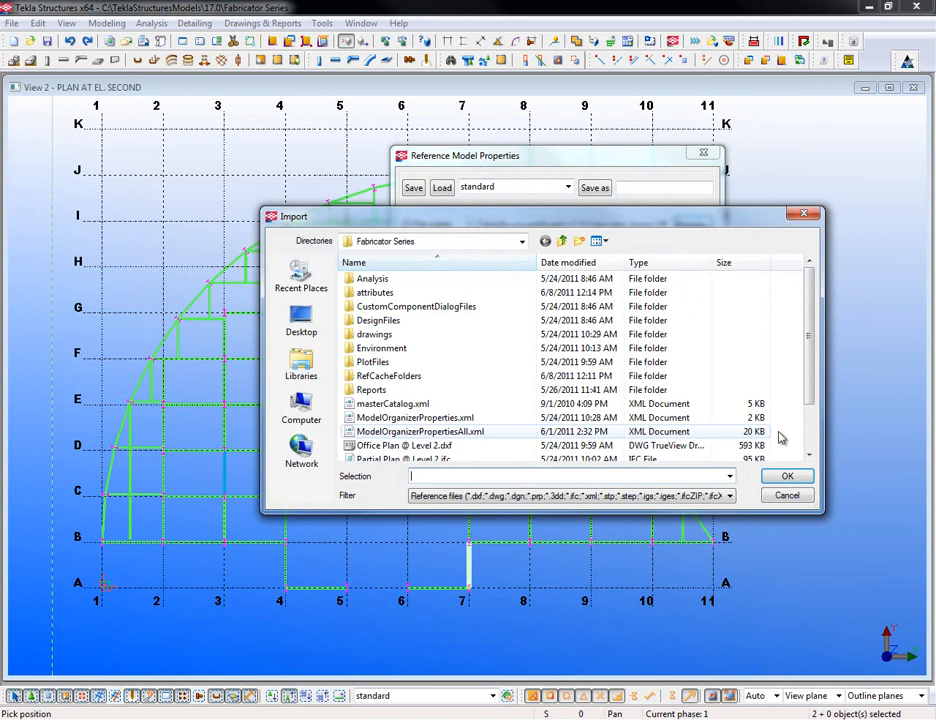
{"action": "left_click", "coordinate": [809, 454]}
{"action": "left_click", "coordinate": [809, 454]}
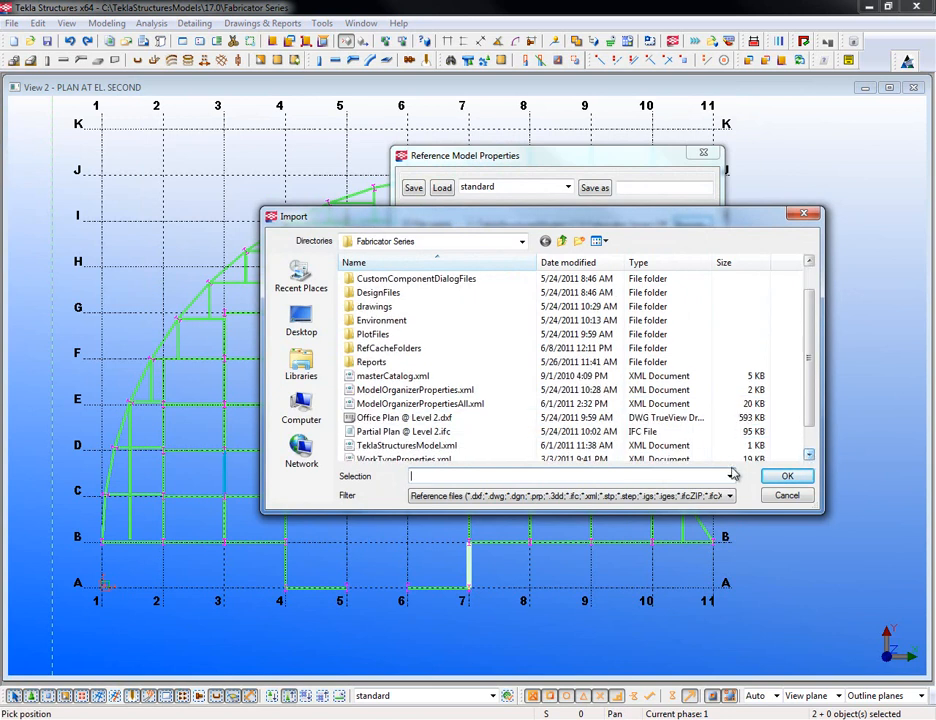
{"action": "left_click", "coordinate": [420, 433]}
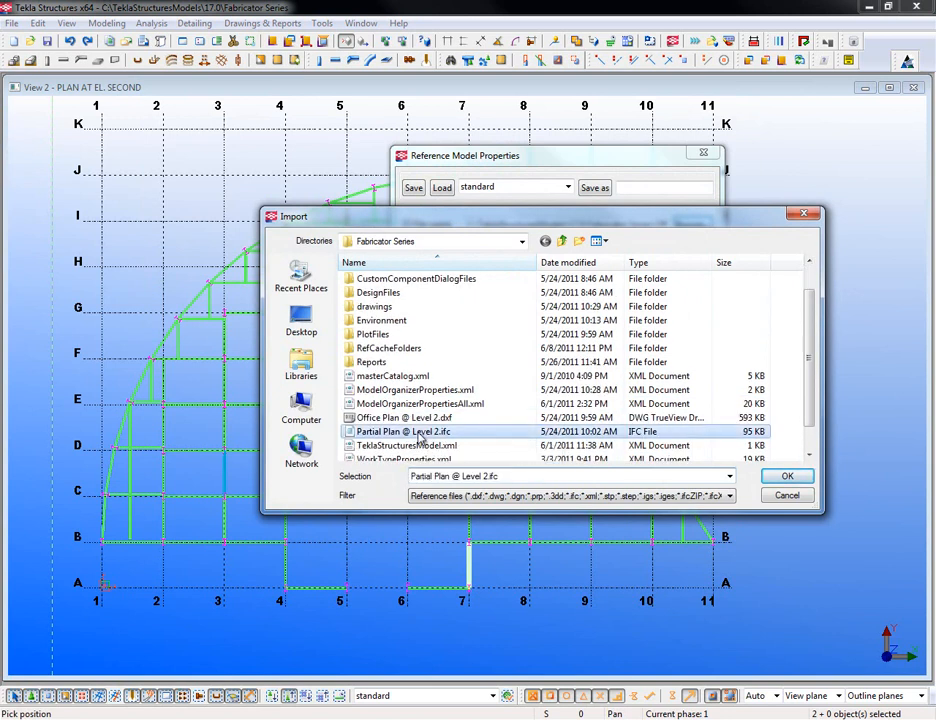
{"action": "left_click", "coordinate": [787, 478]}
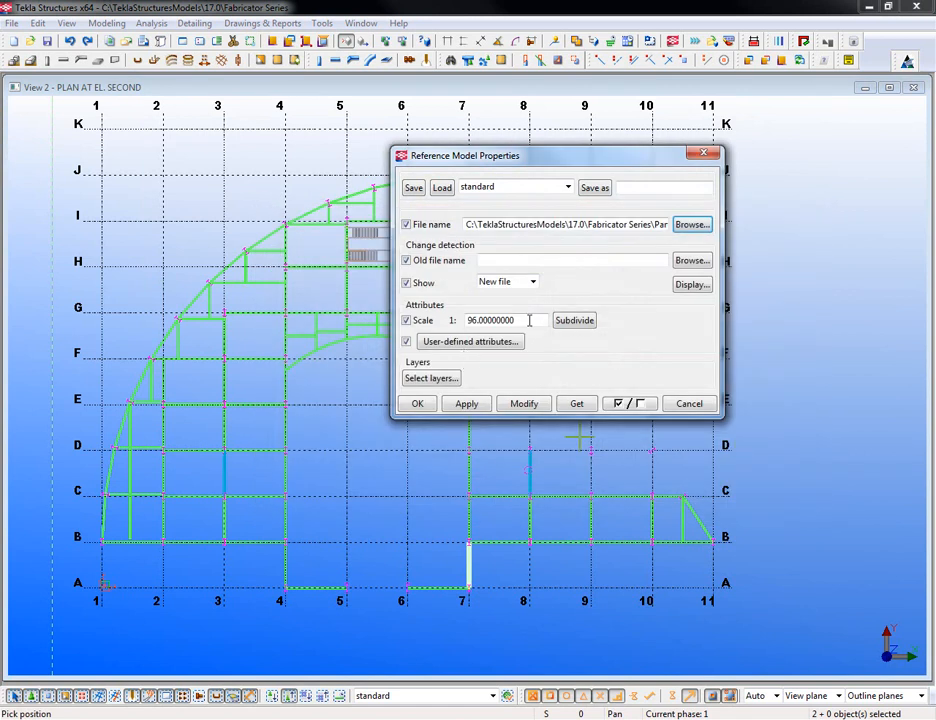
- Set the reference model scale to 1 and place it at the grid A/1 origin in 3D view
{"action": "left_click_drag", "start_coordinate": [526, 318], "coordinate": [410, 320]}
{"action": "type", "text": "1"}
{"action": "left_click", "coordinate": [467, 404]}
{"action": "left_click", "coordinate": [419, 406]}
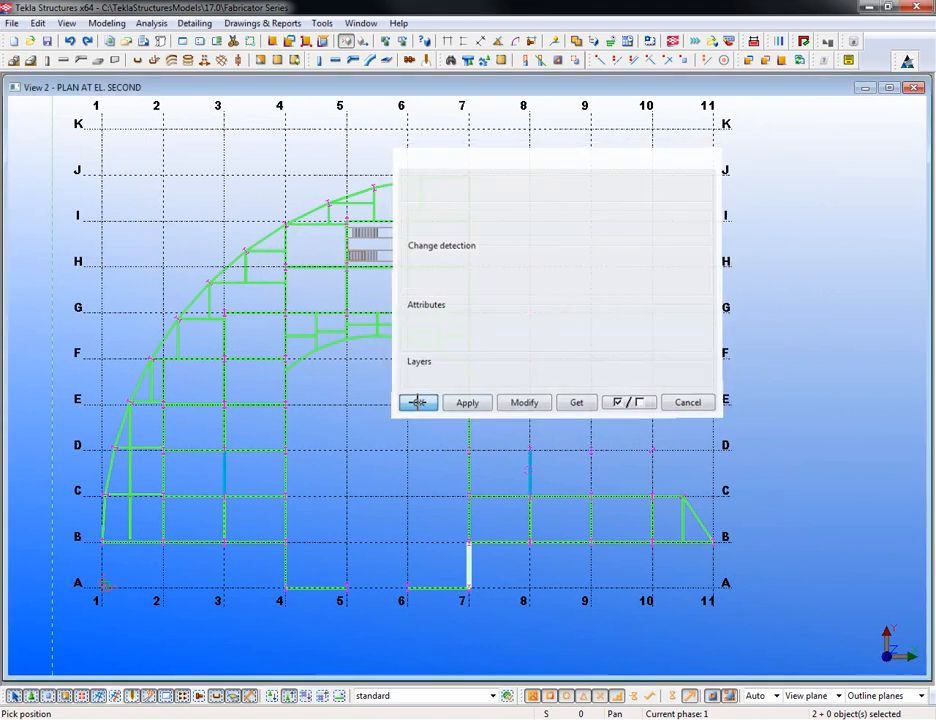
{"action": "middle_click_drag", "start_coordinate": [384, 482], "coordinate": [405, 472]}
{"action": "key", "text": "ctrl+Tab"}
{"action": "left_click", "coordinate": [139, 442]}
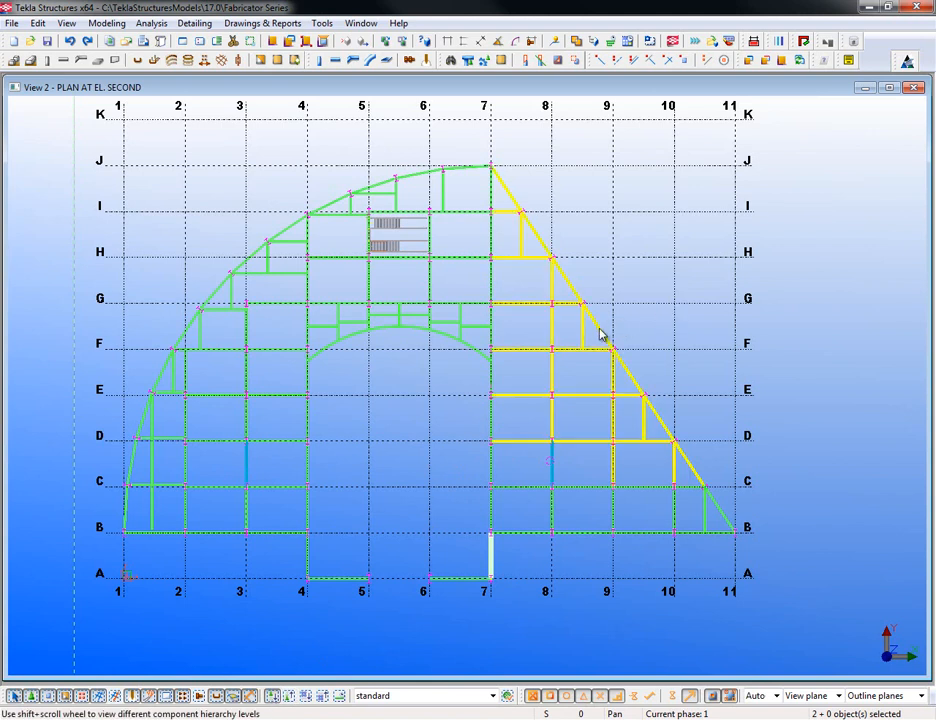
- Pan to centre the floor framing and turn on selecting objects inside components
{"action": "middle_click_drag", "start_coordinate": [600, 335], "coordinate": [551, 331]}
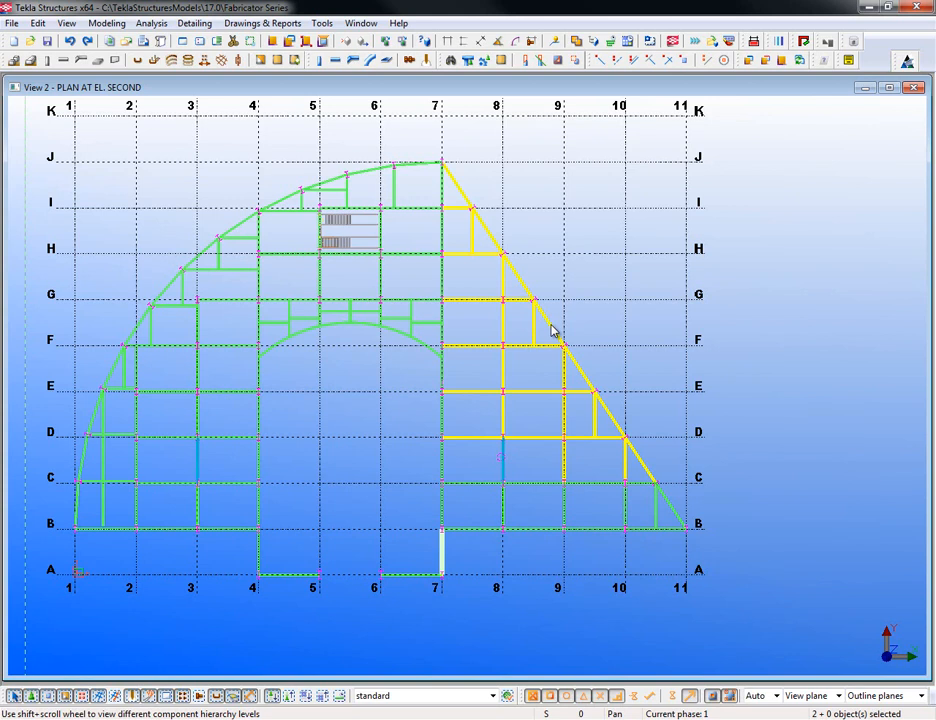
{"action": "left_click", "coordinate": [289, 698]}
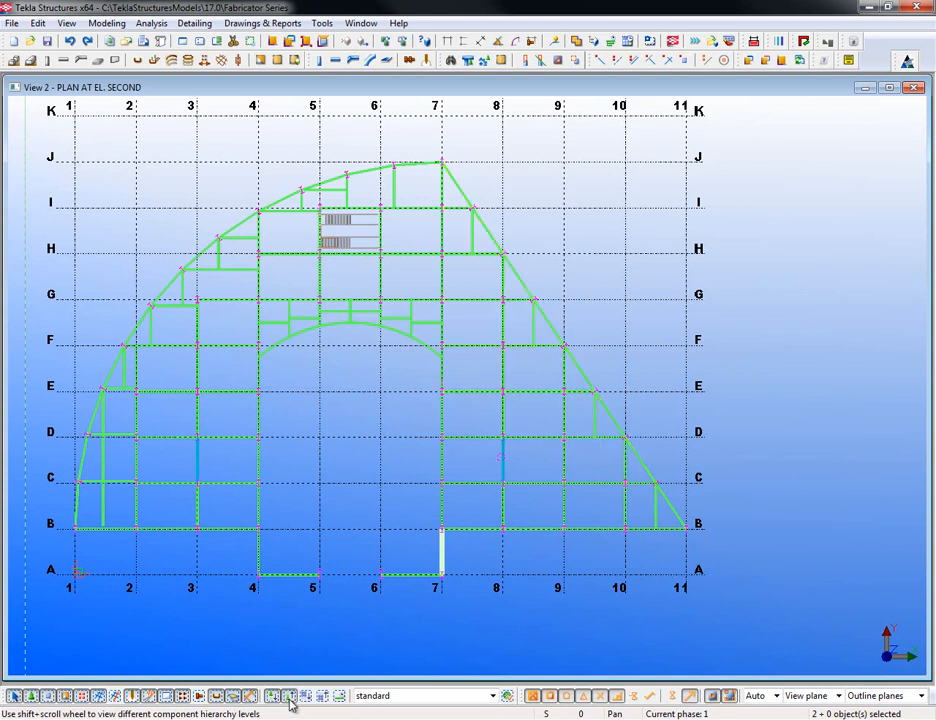
- Area-select the IFC beams from K/7 to B/11 and convert them with Convert IFC objects
{"action": "left_click_drag", "start_coordinate": [415, 131], "coordinate": [722, 514]}
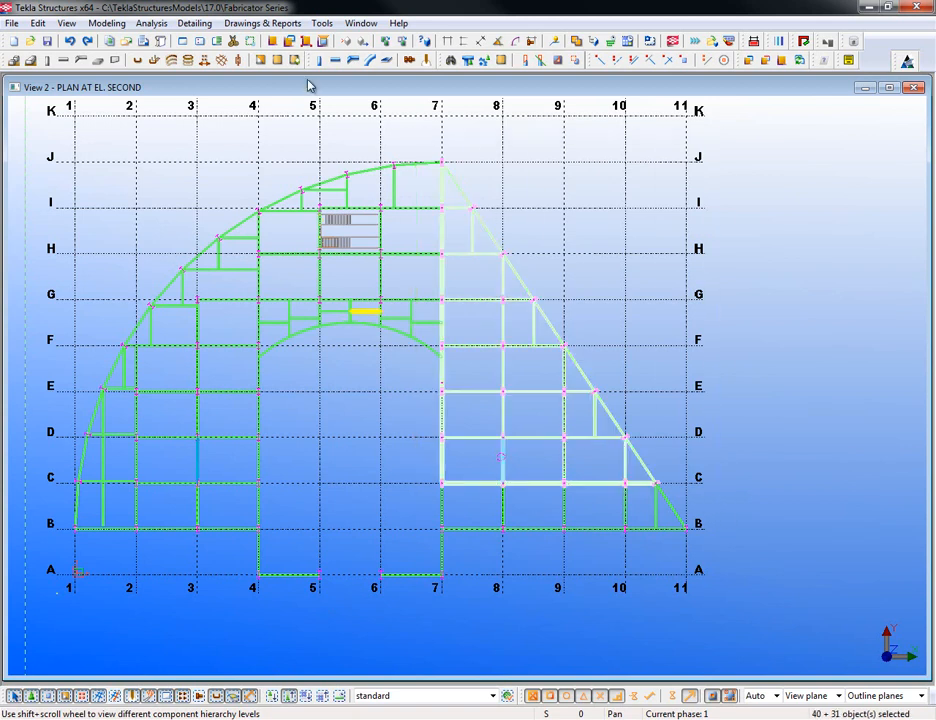
{"action": "left_click", "coordinate": [323, 23]}
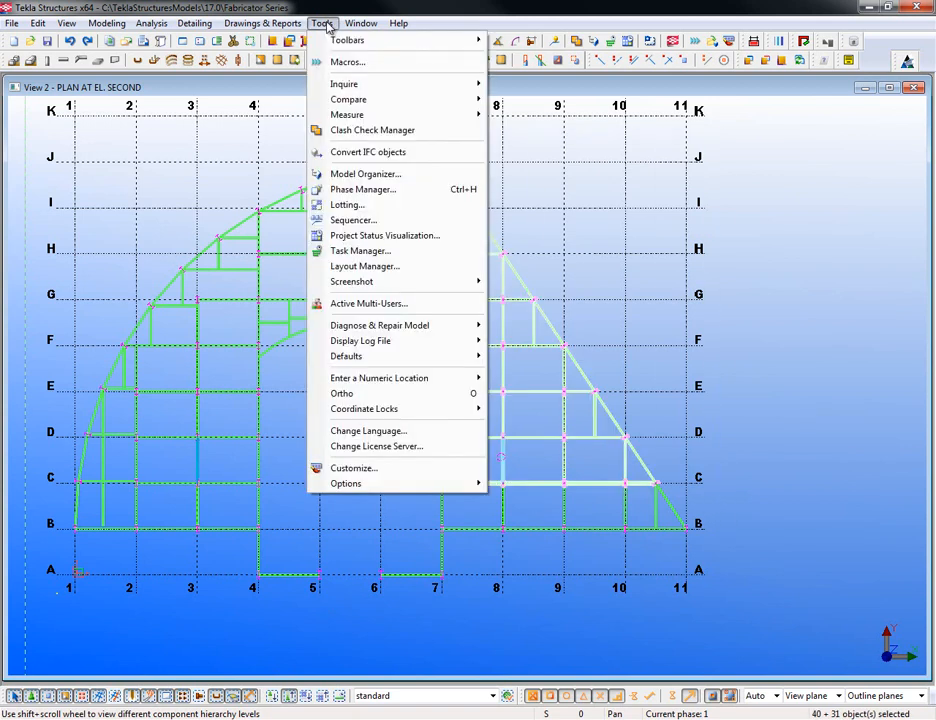
{"action": "left_click", "coordinate": [418, 157]}
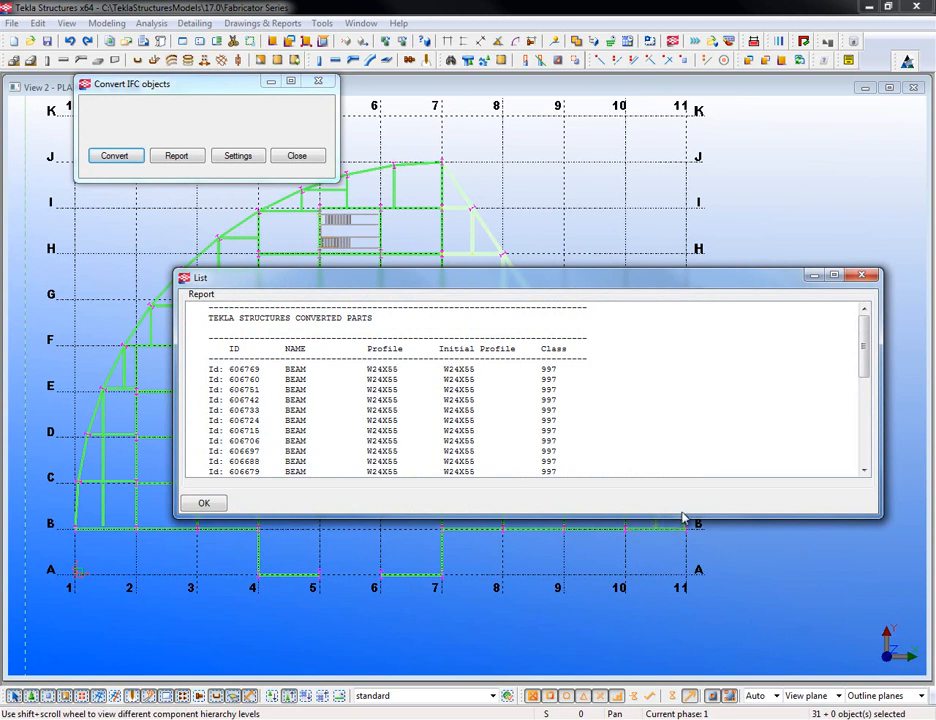
- Review converted W24X55 beams in the report, including Id 606760, then close report and converter
{"action": "left_click_drag", "start_coordinate": [681, 516], "coordinate": [681, 648]}
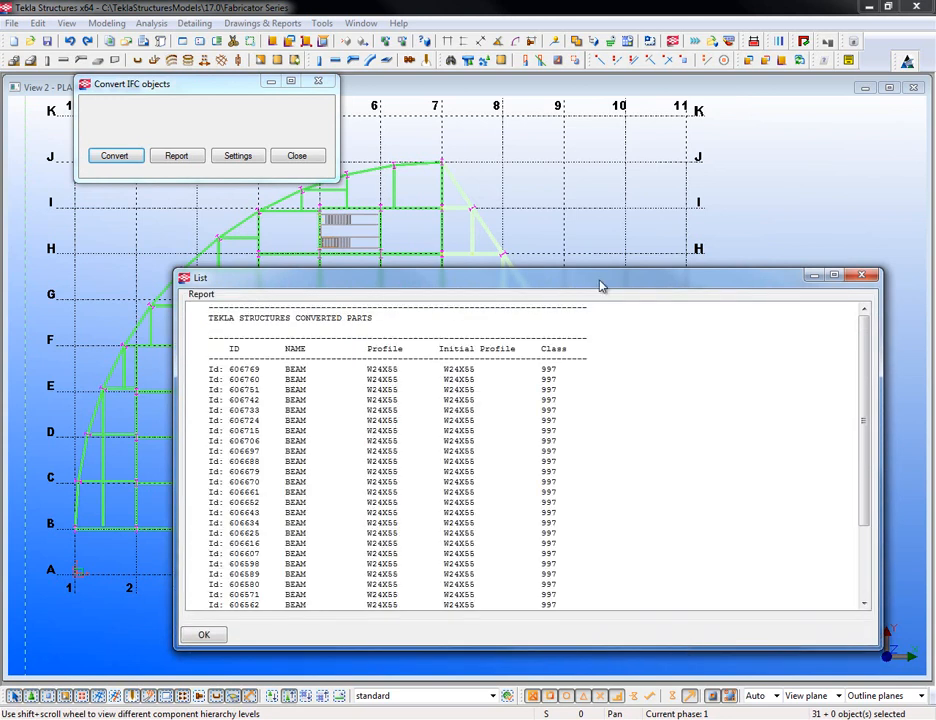
{"action": "left_click_drag", "start_coordinate": [600, 286], "coordinate": [585, 148]}
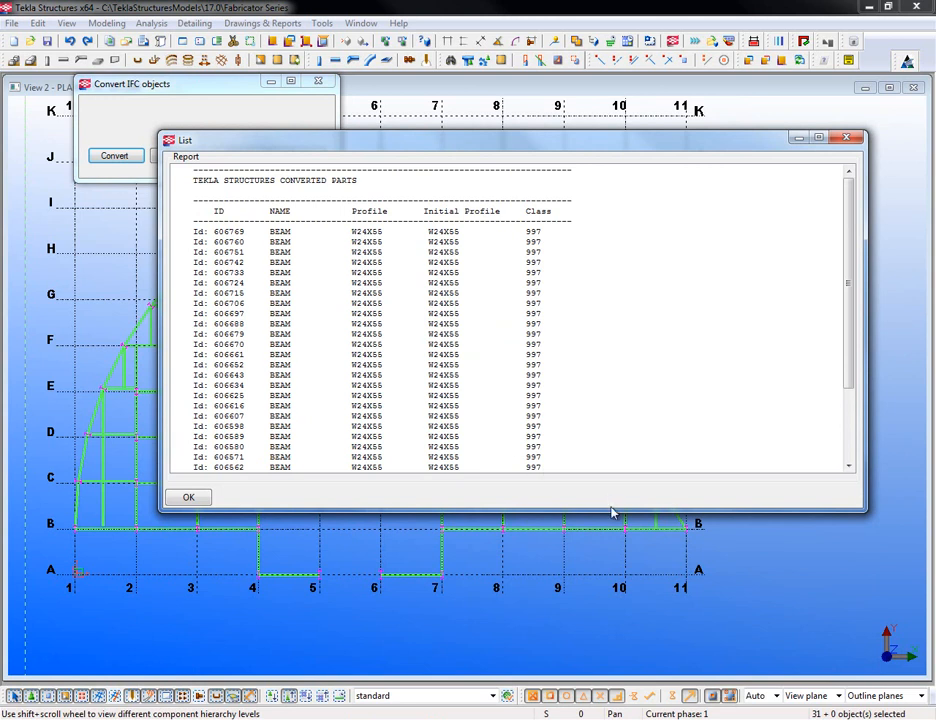
{"action": "left_click_drag", "start_coordinate": [611, 511], "coordinate": [607, 647]}
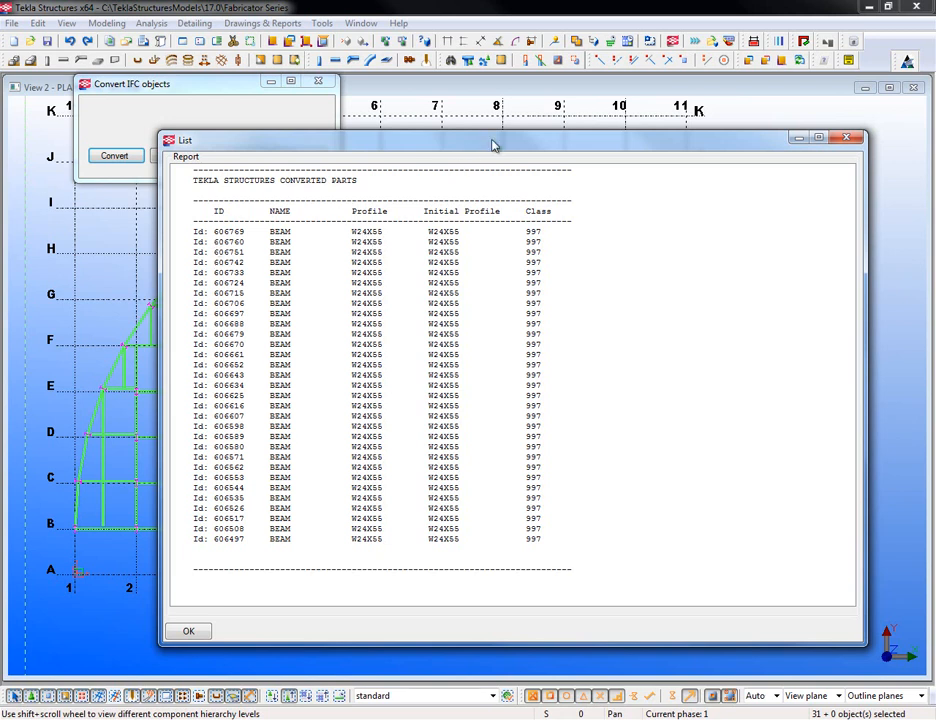
{"action": "left_click_drag", "start_coordinate": [492, 133], "coordinate": [480, 437]}
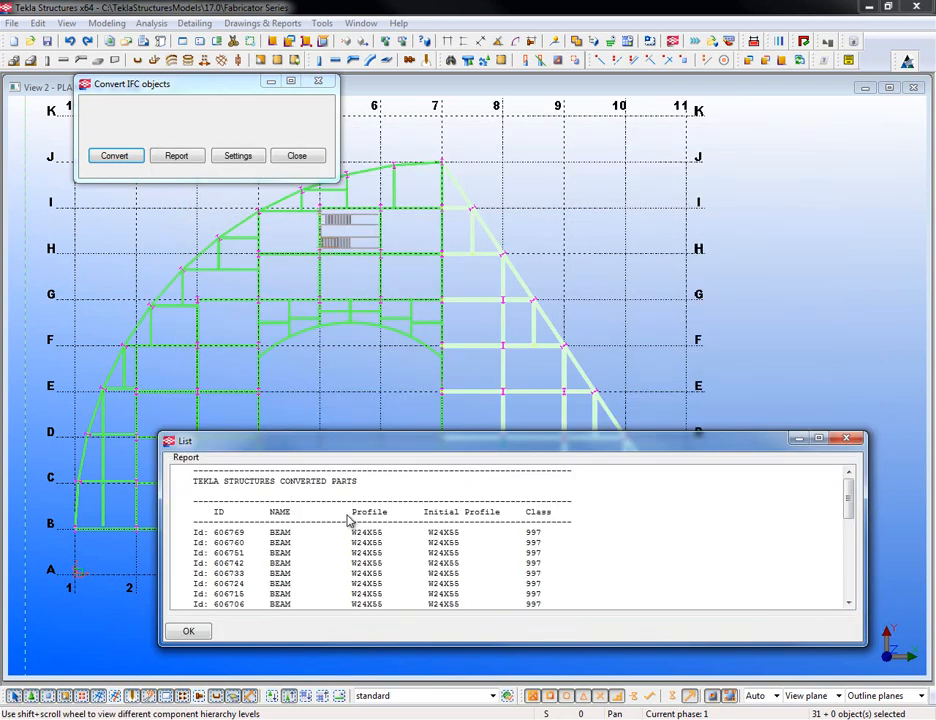
{"action": "left_click", "coordinate": [230, 536]}
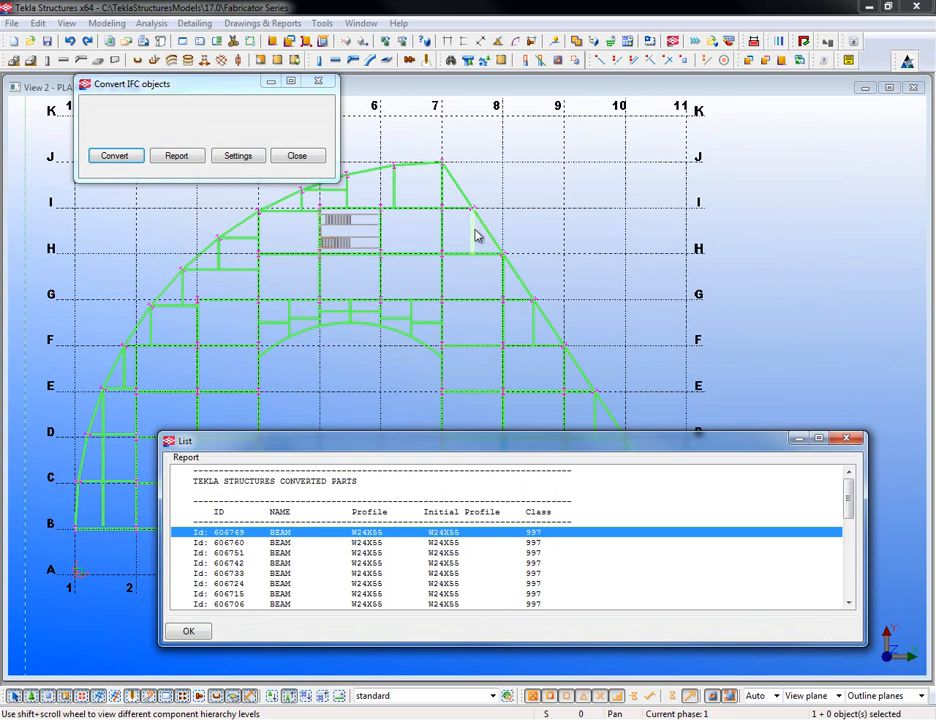
{"action": "left_click", "coordinate": [280, 544]}
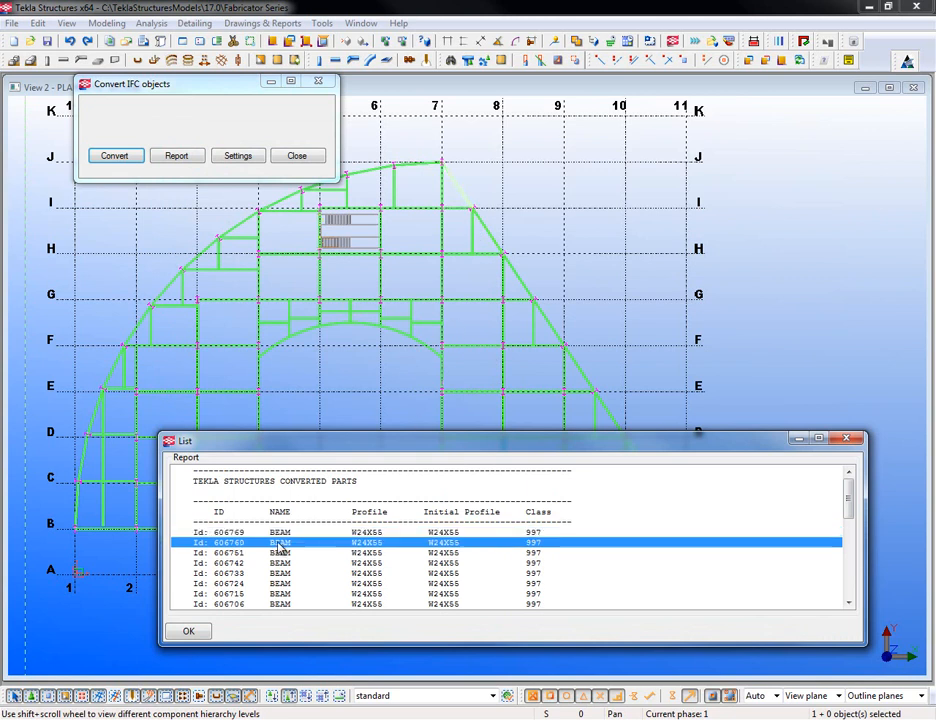
{"action": "left_click", "coordinate": [846, 439]}
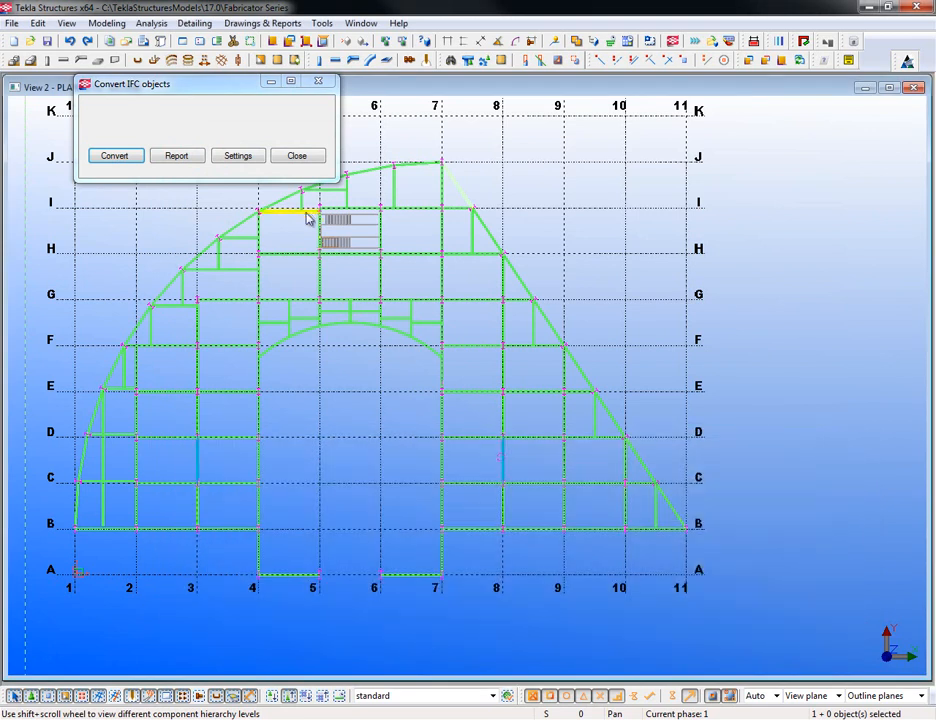
{"action": "left_click", "coordinate": [307, 160]}
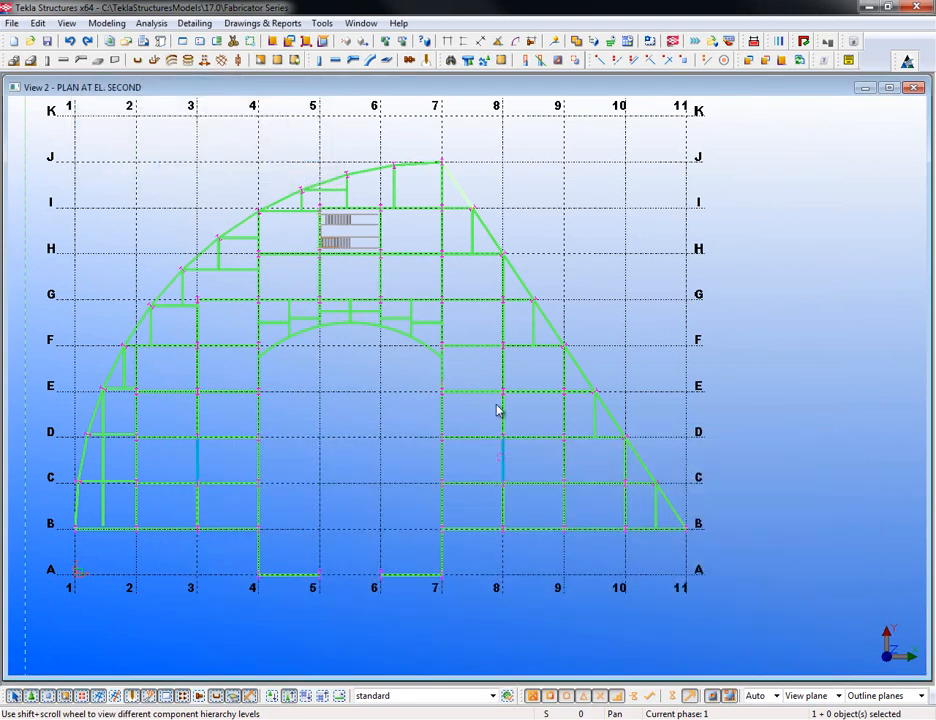
- Set the Partial Plan @ Level 2.ifc reference model's visibility to Hidden and confirm
{"action": "left_click", "coordinate": [12, 23]}
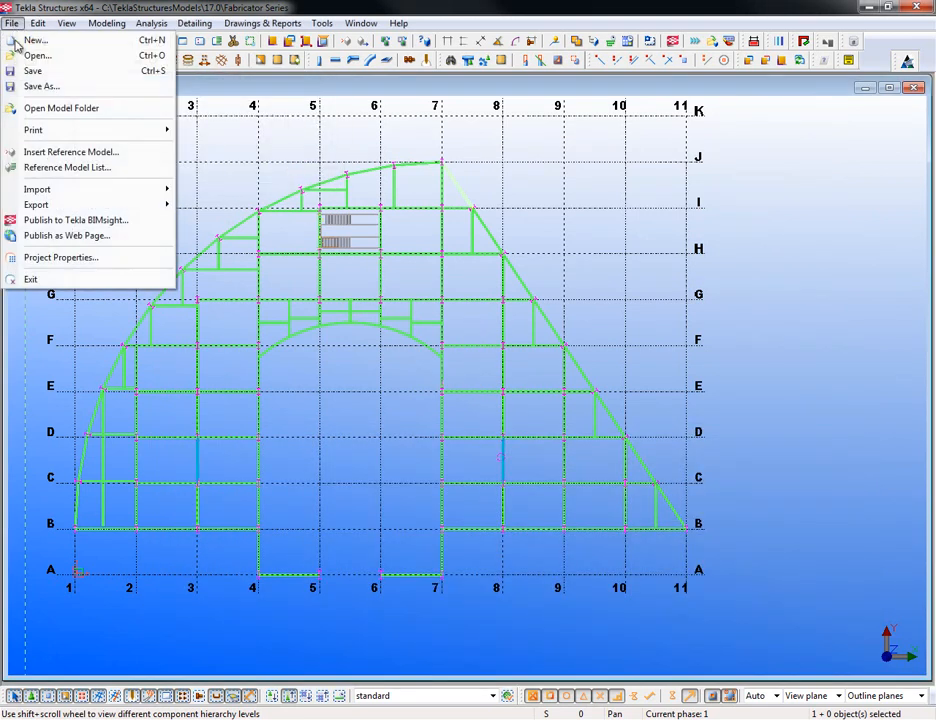
{"action": "left_click", "coordinate": [78, 168]}
{"action": "left_click", "coordinate": [497, 208]}
{"action": "left_click", "coordinate": [499, 208]}
{"action": "left_click", "coordinate": [518, 205]}
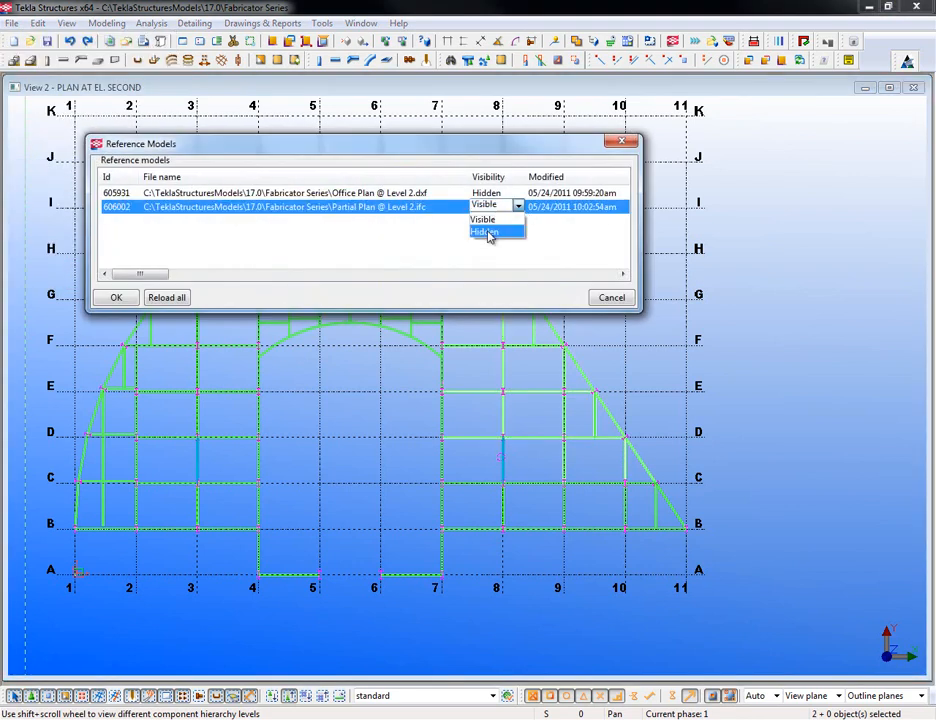
{"action": "left_click", "coordinate": [489, 233]}
{"action": "left_click", "coordinate": [117, 297]}
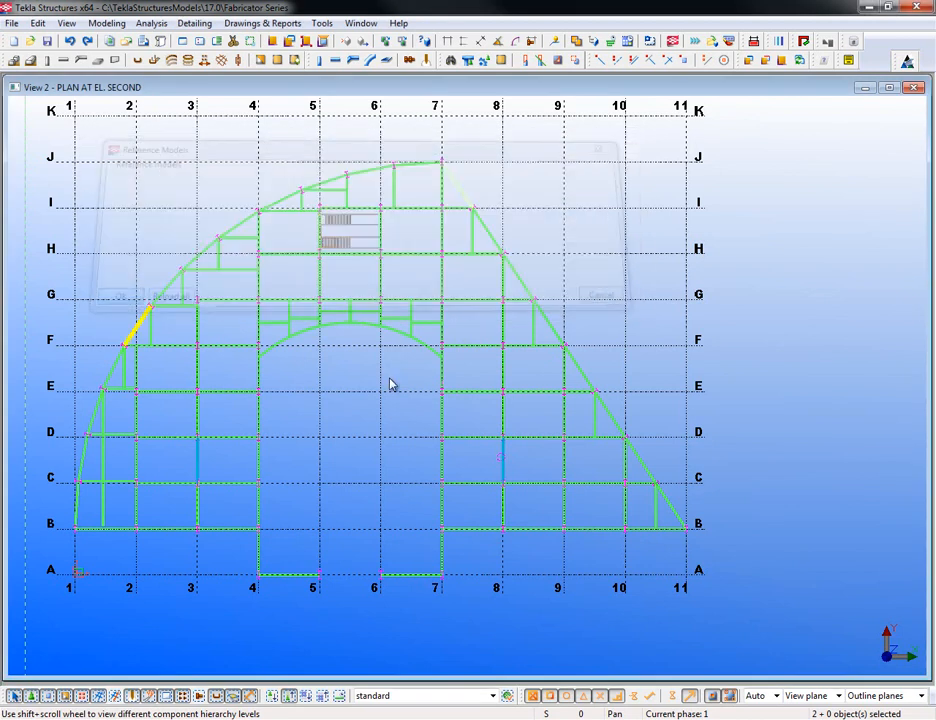
- Select the sloped beams between grids H–G and J–I and the member near grid 8 to verify
{"action": "left_click", "coordinate": [511, 267]}
{"action": "left_click", "coordinate": [461, 193]}
{"action": "left_click", "coordinate": [476, 234]}
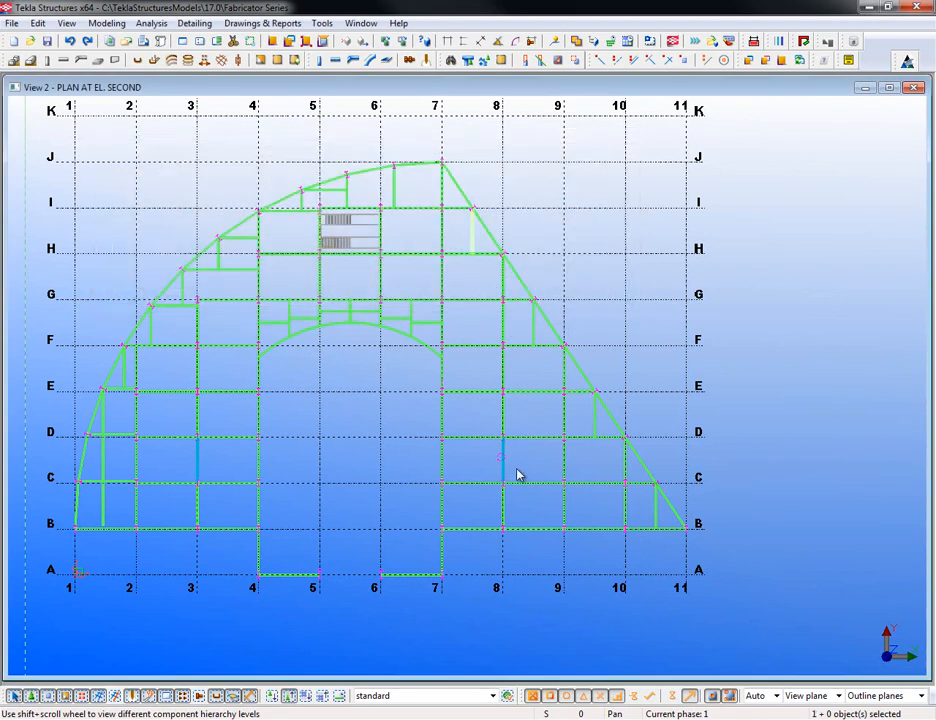
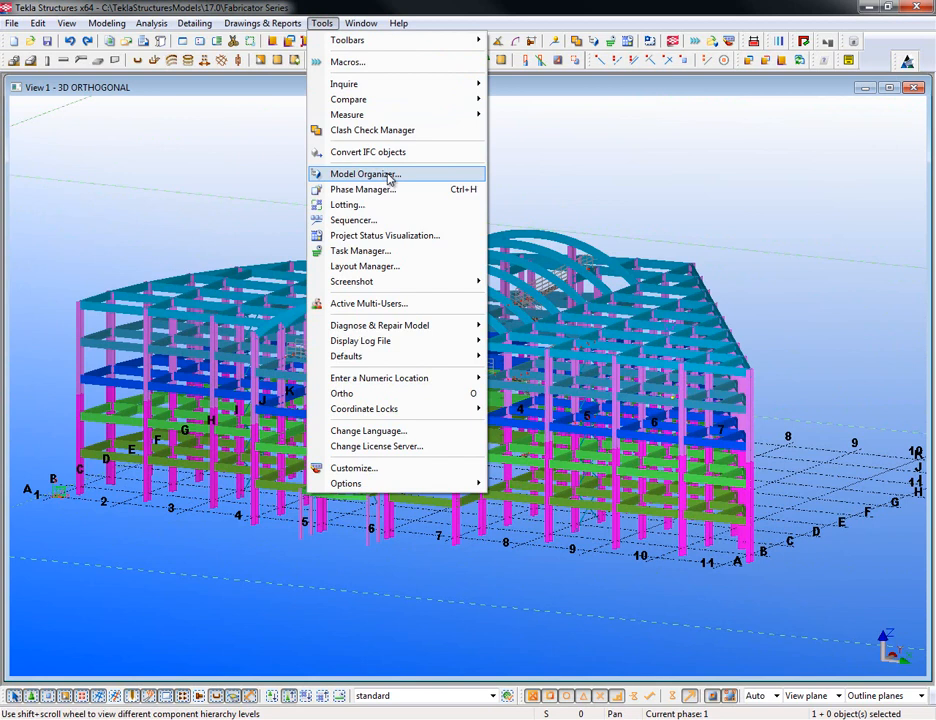
- Open the Model Organizer from Tools and place it to the right of the 3D model
{"action": "left_click", "coordinate": [397, 176]}
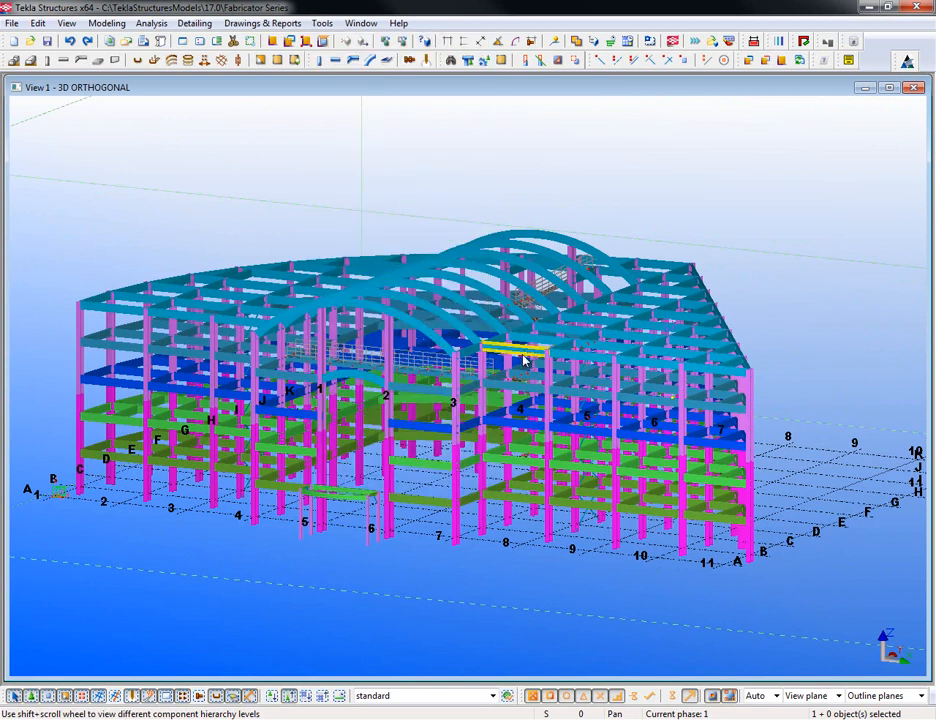
{"action": "left_click_drag", "start_coordinate": [370, 190], "coordinate": [765, 154]}
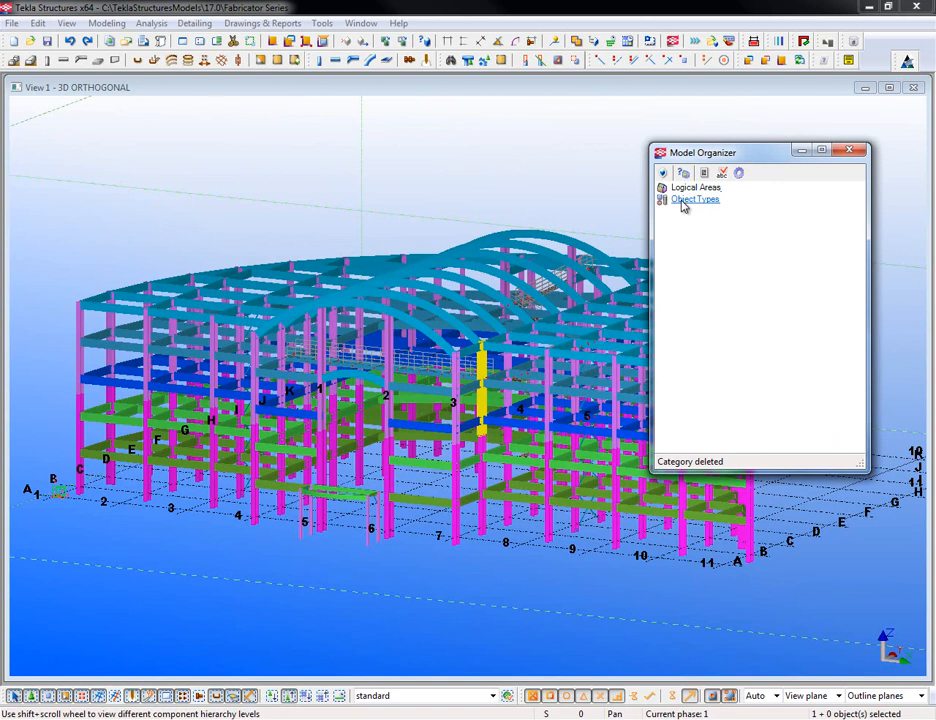
- Add four new object types under Object Types
{"action": "right_click", "coordinate": [682, 204]}
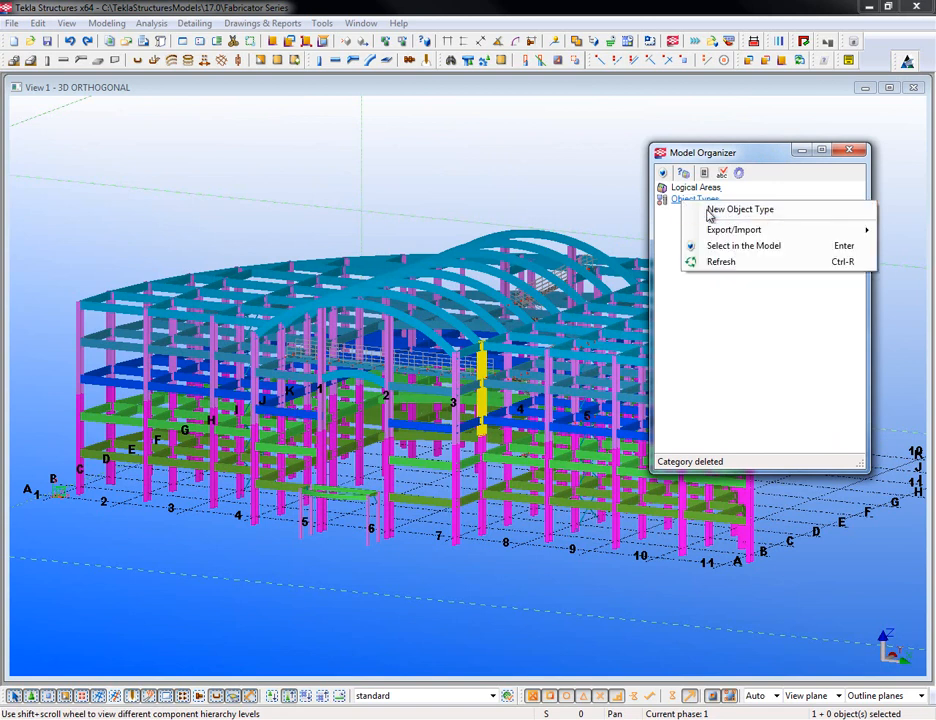
{"action": "left_click", "coordinate": [686, 209]}
{"action": "right_click", "coordinate": [688, 201]}
{"action": "left_click", "coordinate": [698, 206]}
{"action": "right_click", "coordinate": [704, 203]}
{"action": "left_click", "coordinate": [744, 208]}
{"action": "right_click", "coordinate": [702, 204]}
{"action": "left_click", "coordinate": [740, 208]}
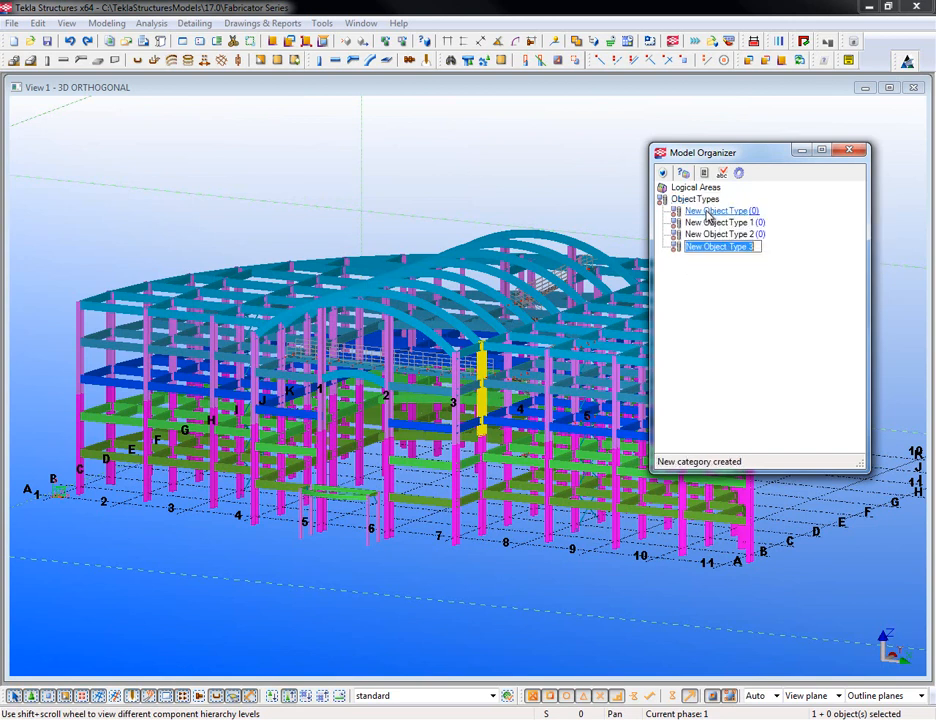
- Rename the first two object types 'Cost Code: Major Assemblies' and 'Cost Code: Misc'
{"action": "right_click", "coordinate": [711, 214]}
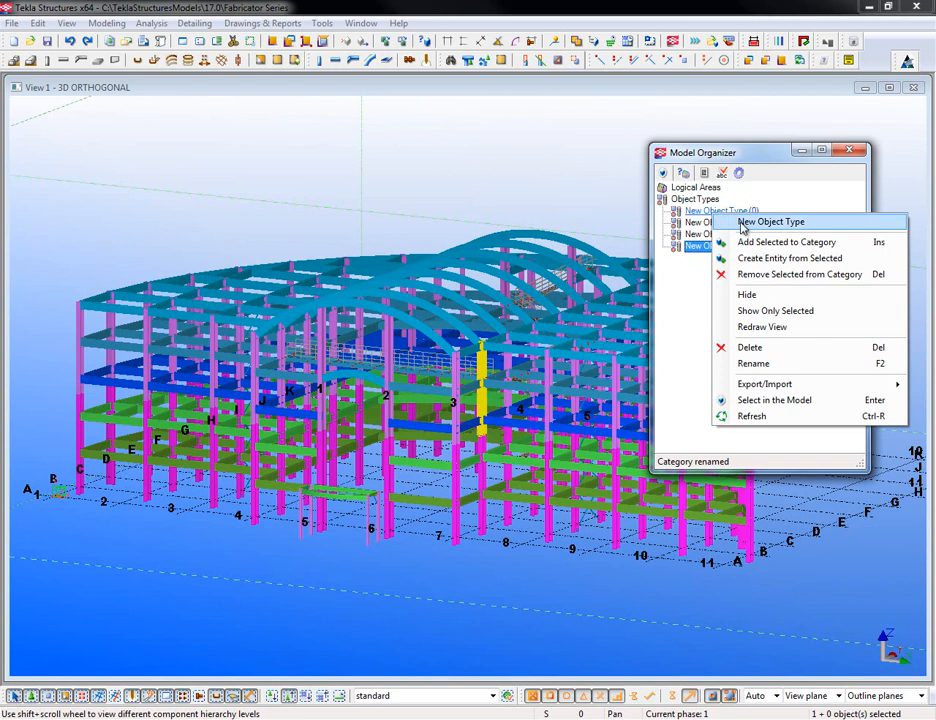
{"action": "left_click", "coordinate": [755, 363]}
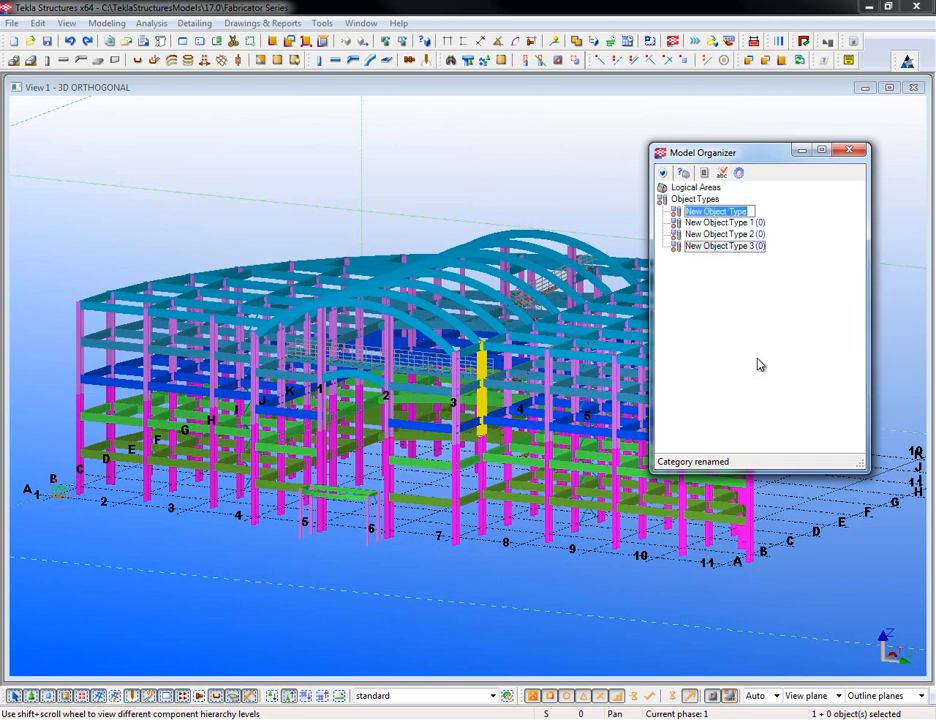
{"action": "key", "text": "BackSpace"}
{"action": "type", "text": "Cost Cod"}
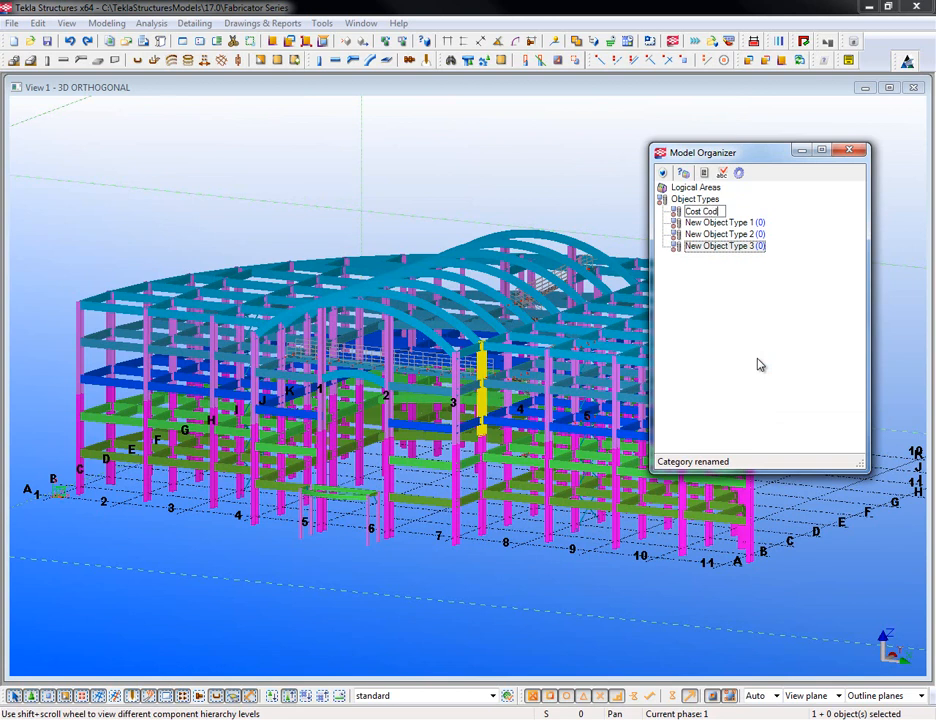
{"action": "type", "text": "e: Major Assemblies"}
{"action": "left_click", "coordinate": [724, 246]}
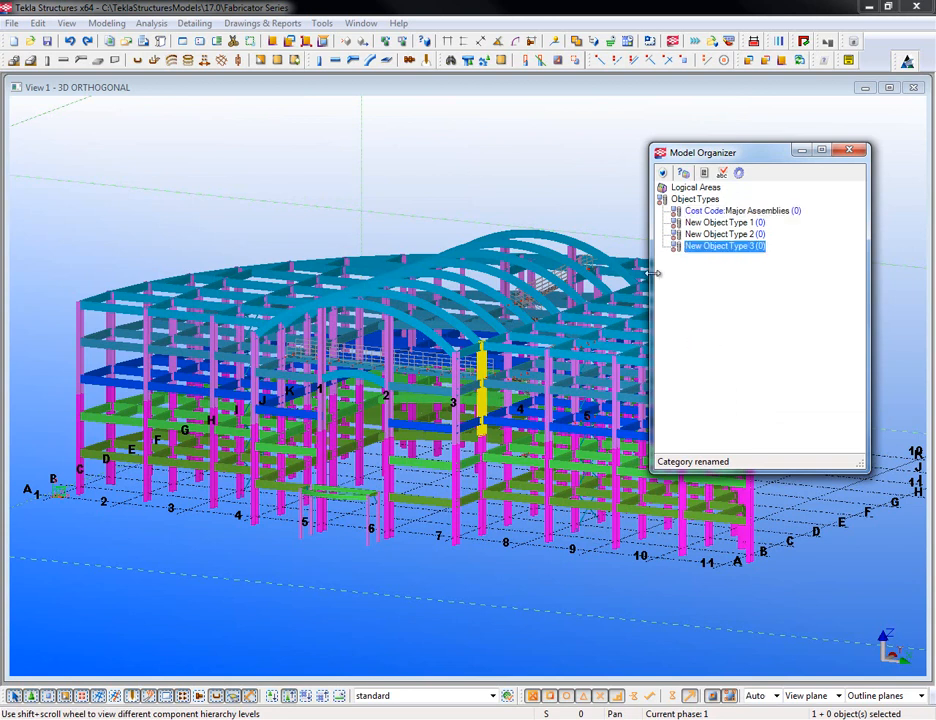
{"action": "right_click", "coordinate": [733, 229]}
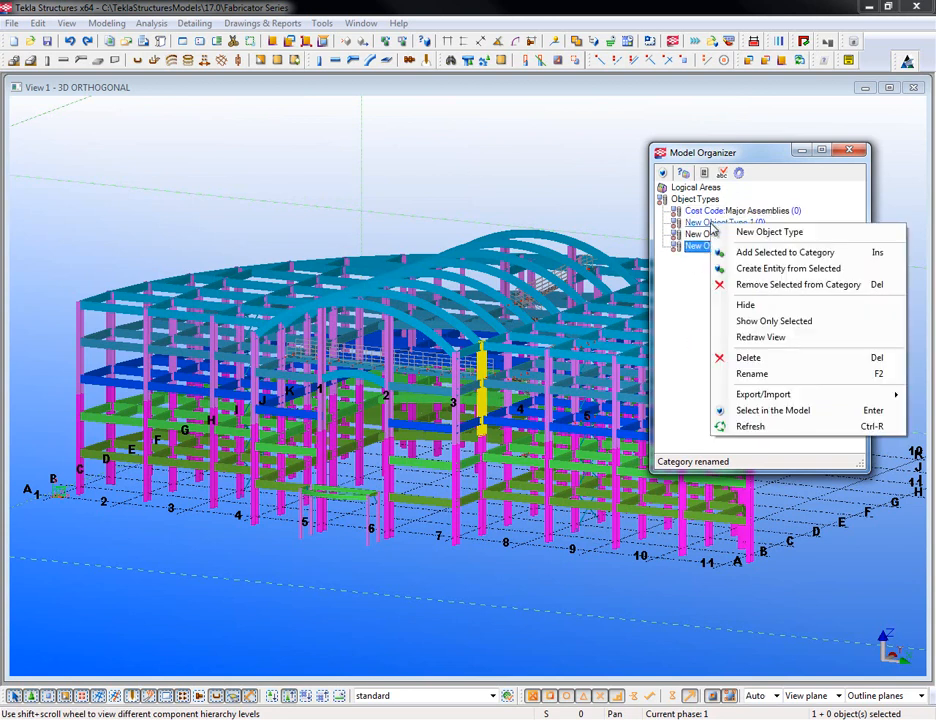
{"action": "left_click", "coordinate": [758, 375]}
{"action": "type", "text": "Cost"}
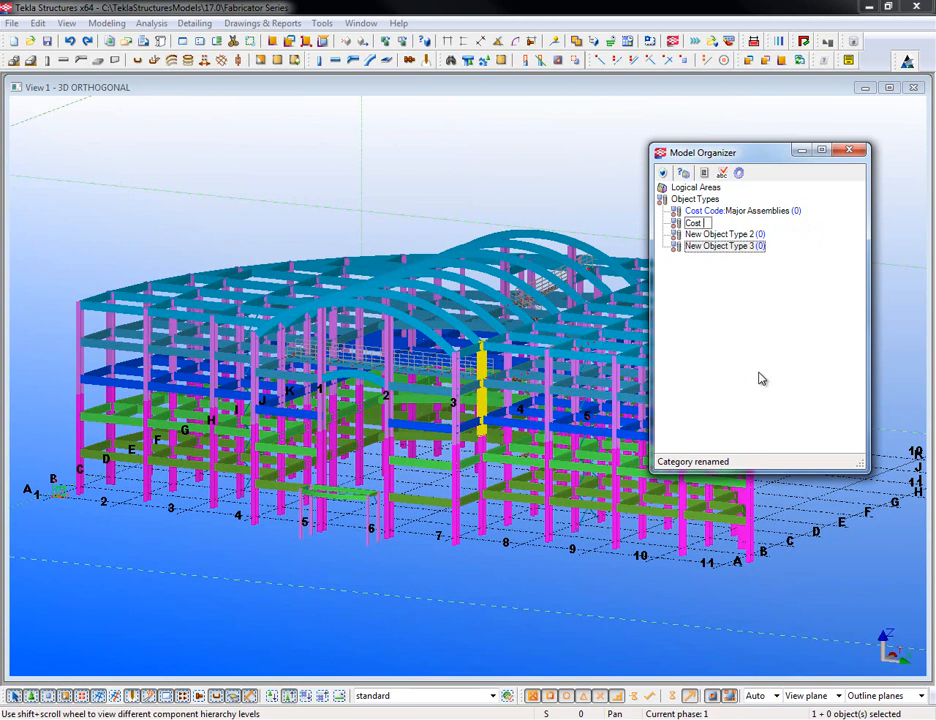
{"action": "type", "text": " Code: Misc"}
{"action": "left_click", "coordinate": [683, 247]}
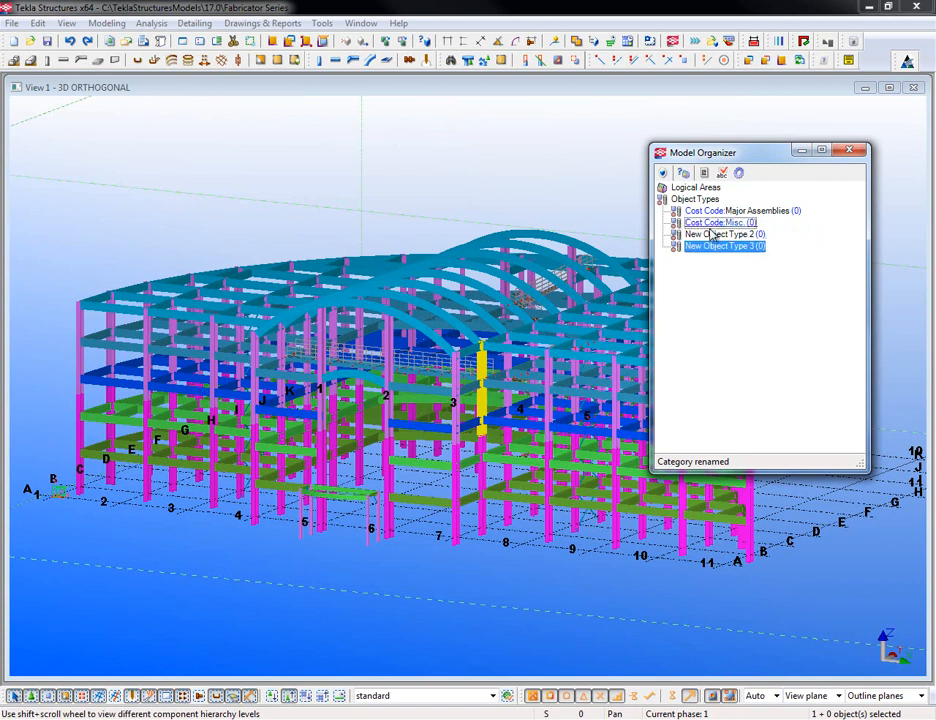
- Rename the remaining two 'Cost Code: Basic Structural' and 'Cost Code: Heavy Structural'
{"action": "right_click", "coordinate": [700, 245]}
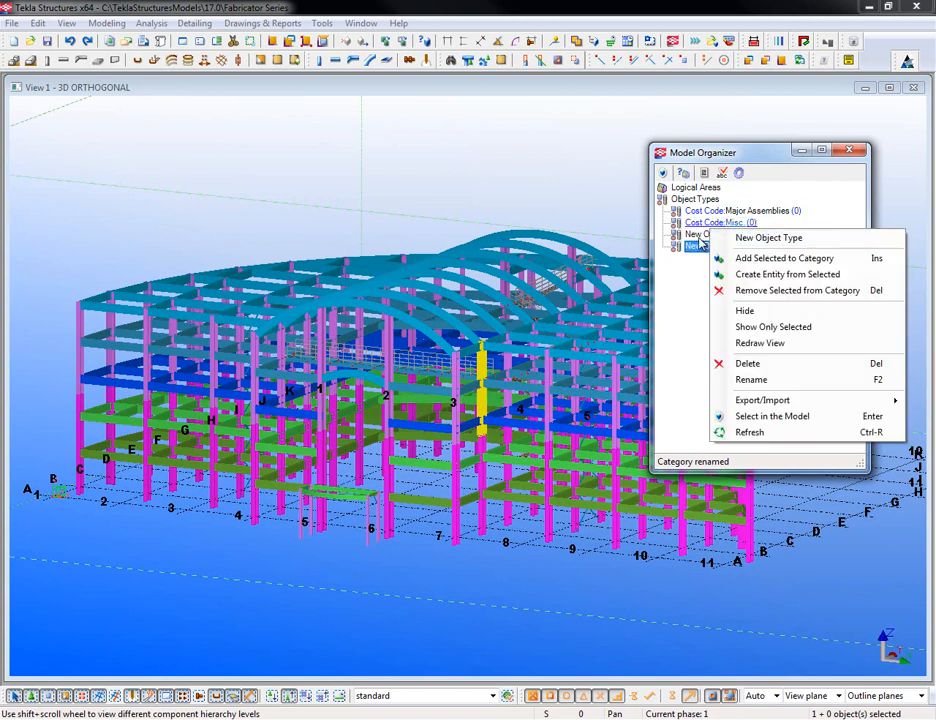
{"action": "left_click", "coordinate": [735, 388]}
{"action": "type", "text": "Cost Cod"}
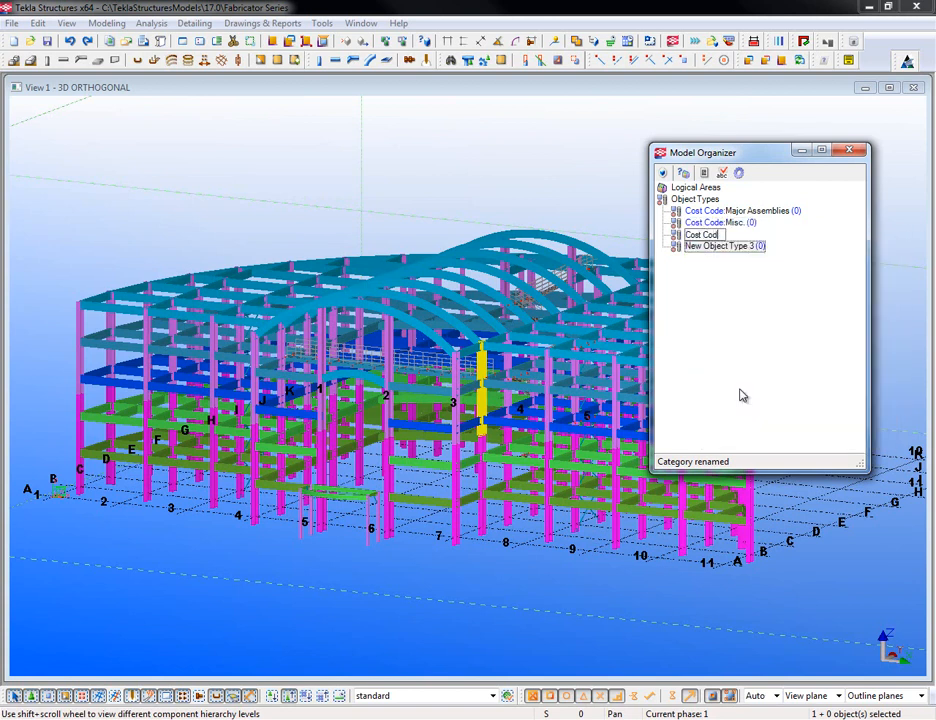
{"action": "type", "text": "e: Basic Structural"}
{"action": "right_click", "coordinate": [714, 248]}
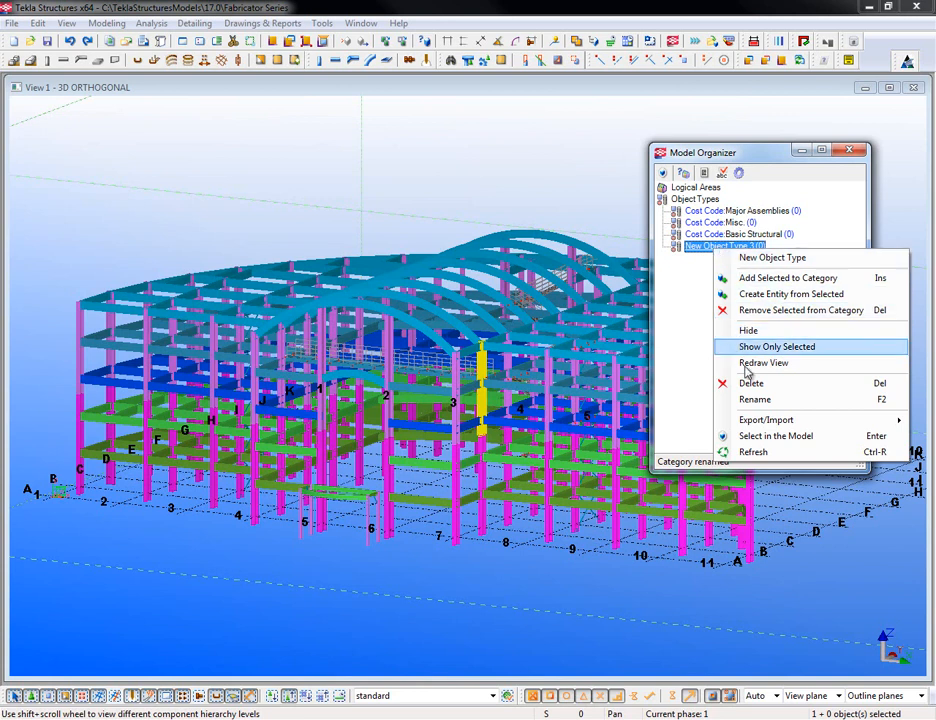
{"action": "left_click", "coordinate": [757, 400]}
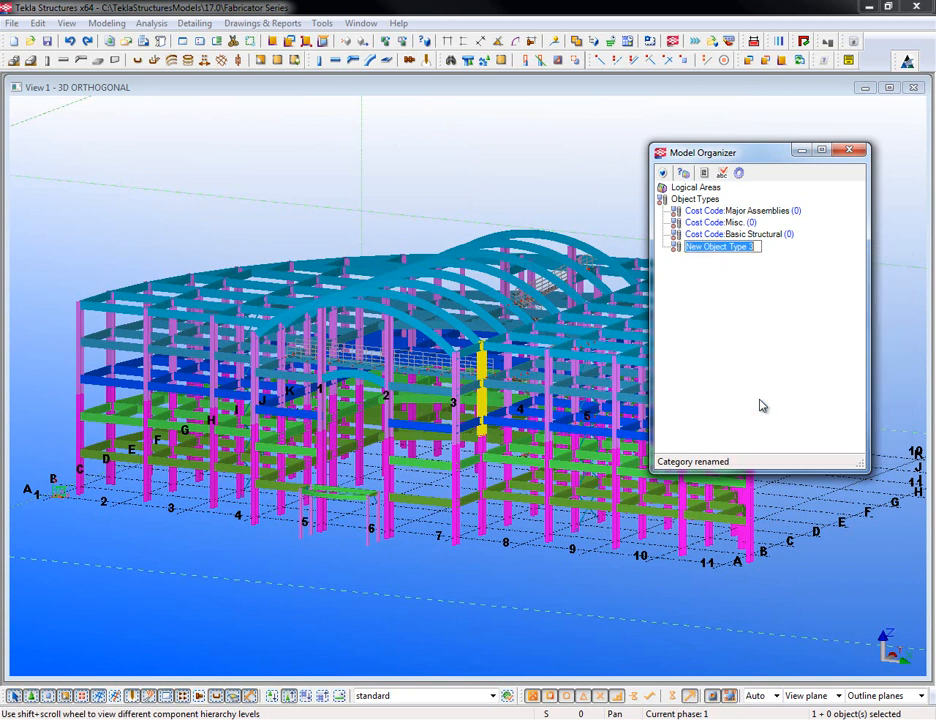
{"action": "type", "text": "Cost "}
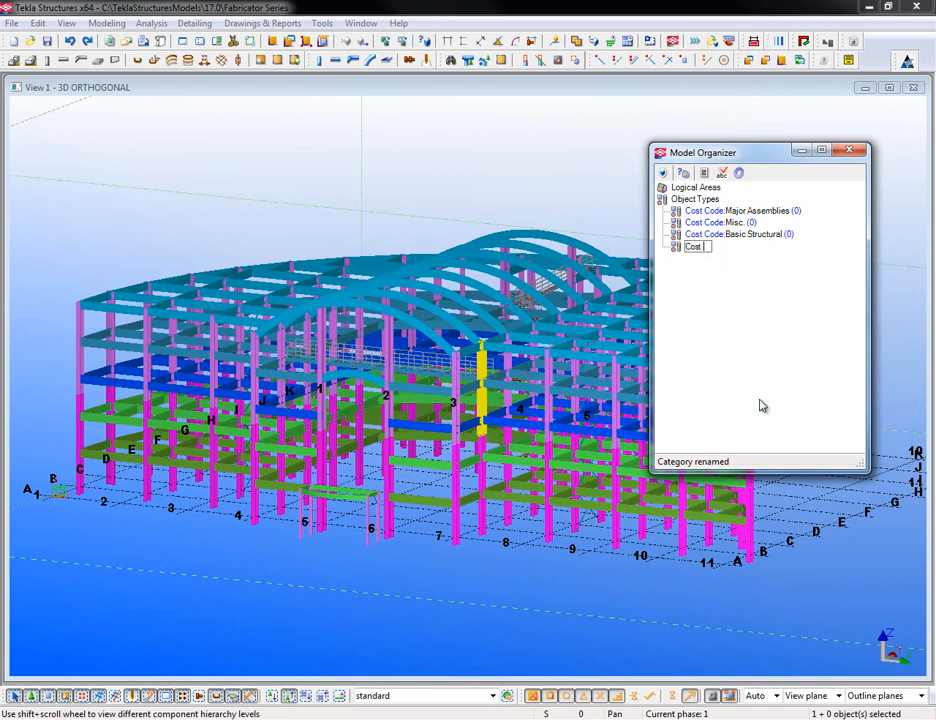
{"action": "type", "text": "Code: Heavy Structural"}
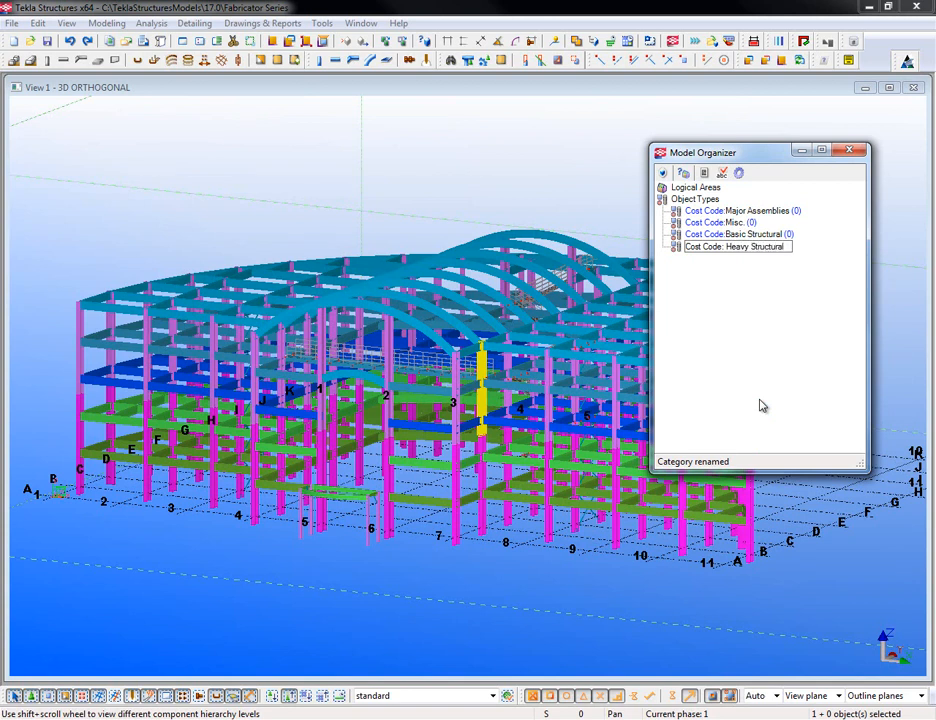
{"action": "key", "text": "Return"}
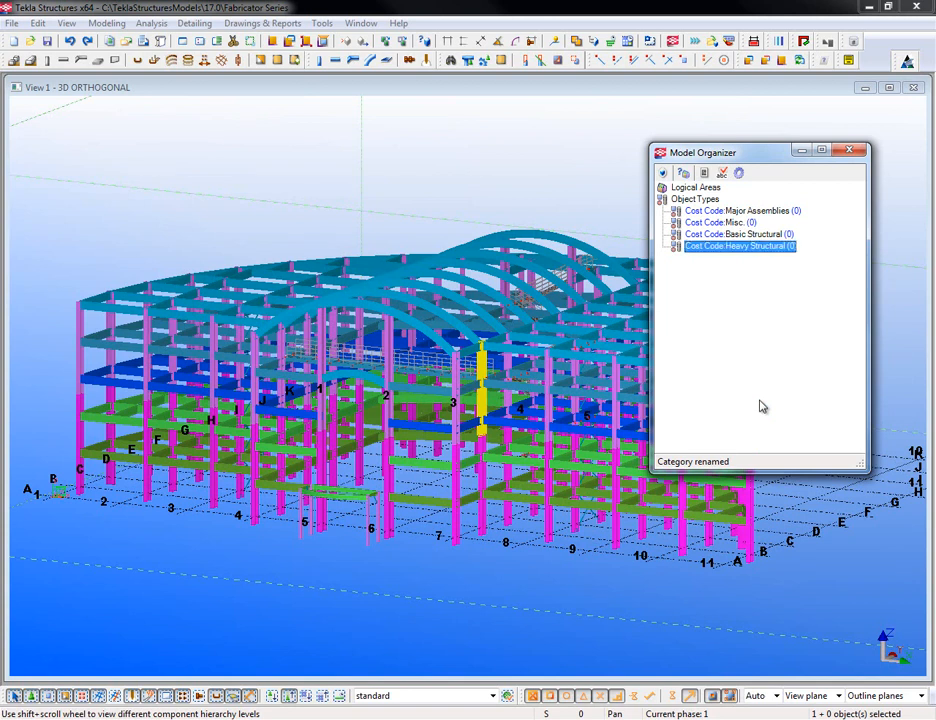
{"action": "right_click", "coordinate": [726, 216]}
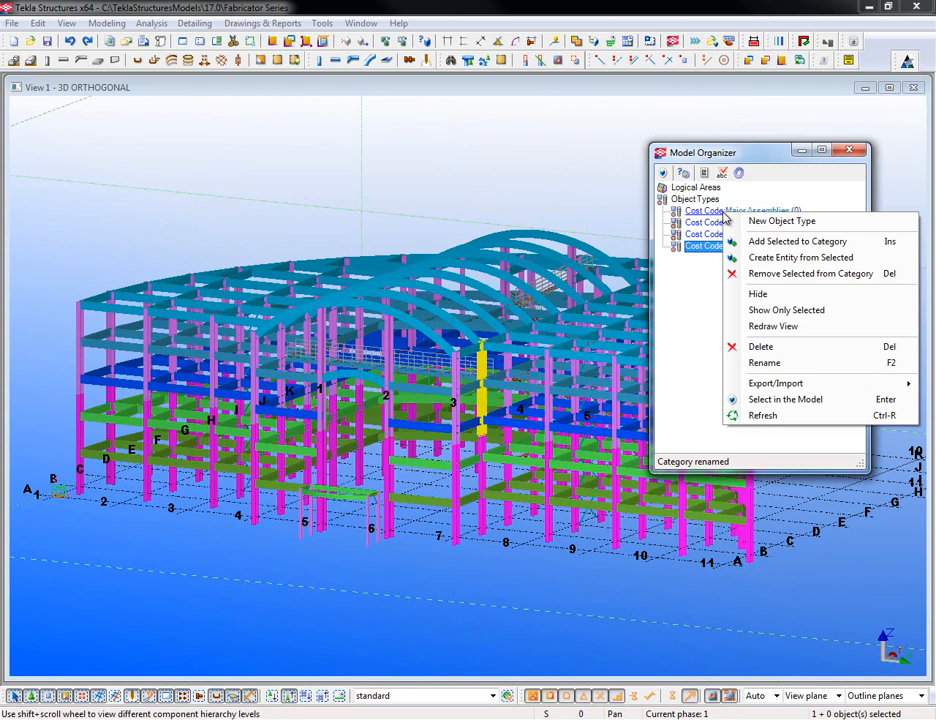
{"action": "left_click", "coordinate": [765, 221]}
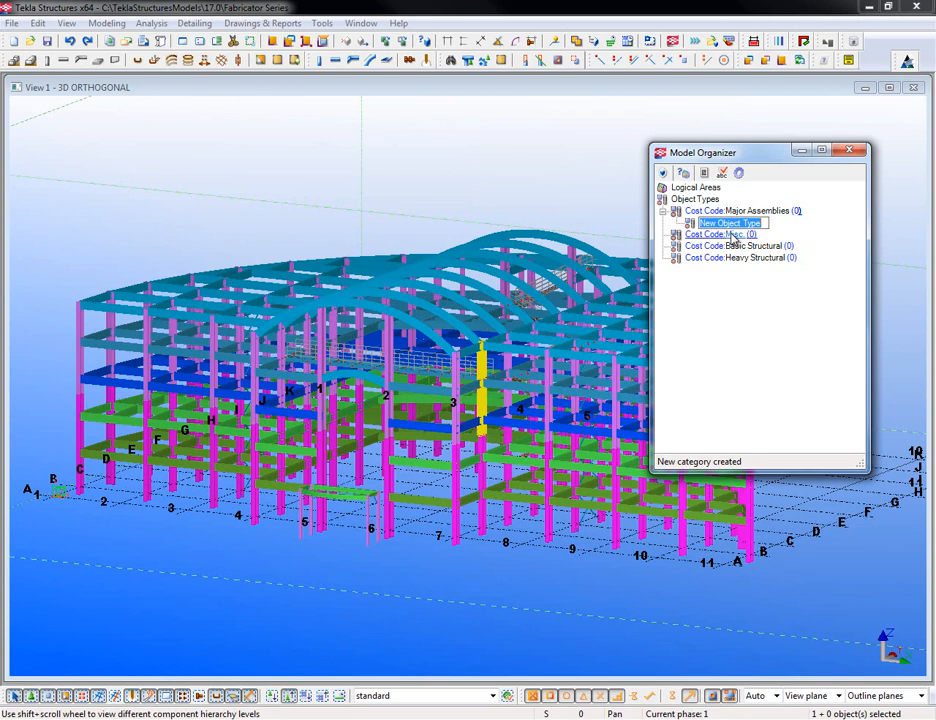
{"action": "right_click", "coordinate": [690, 226]}
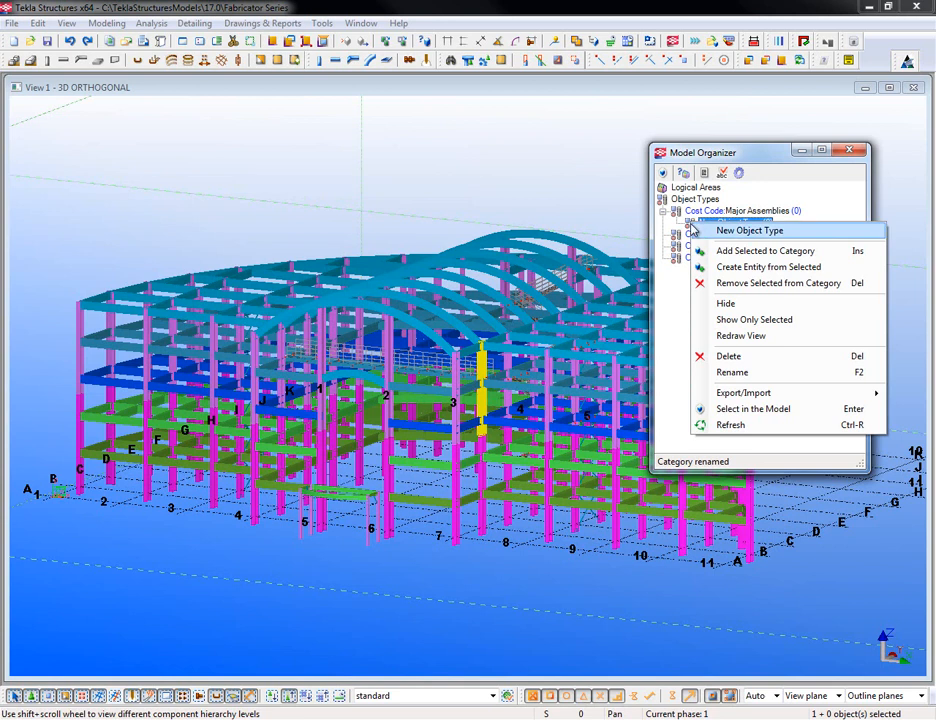
{"action": "left_click", "coordinate": [724, 356]}
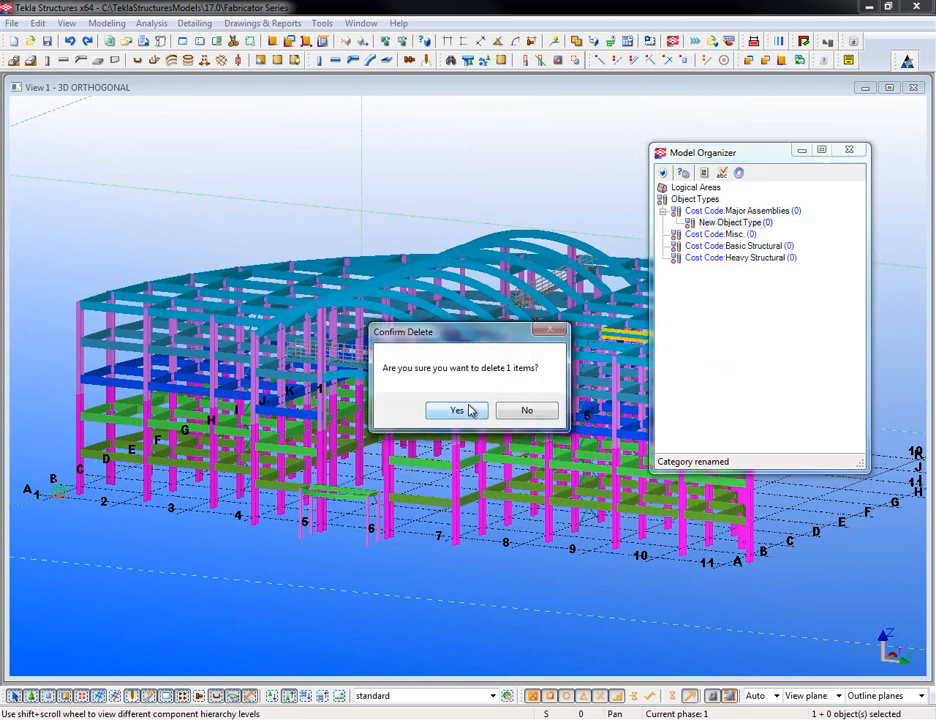
{"action": "left_click", "coordinate": [458, 410]}
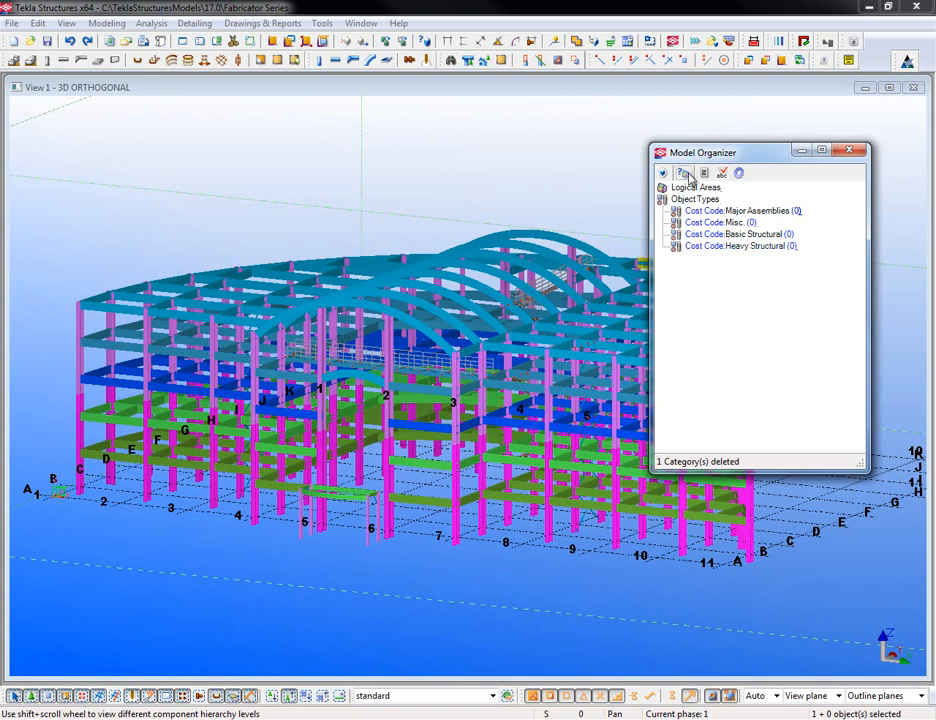
{"action": "left_click_drag", "start_coordinate": [724, 157], "coordinate": [762, 123]}
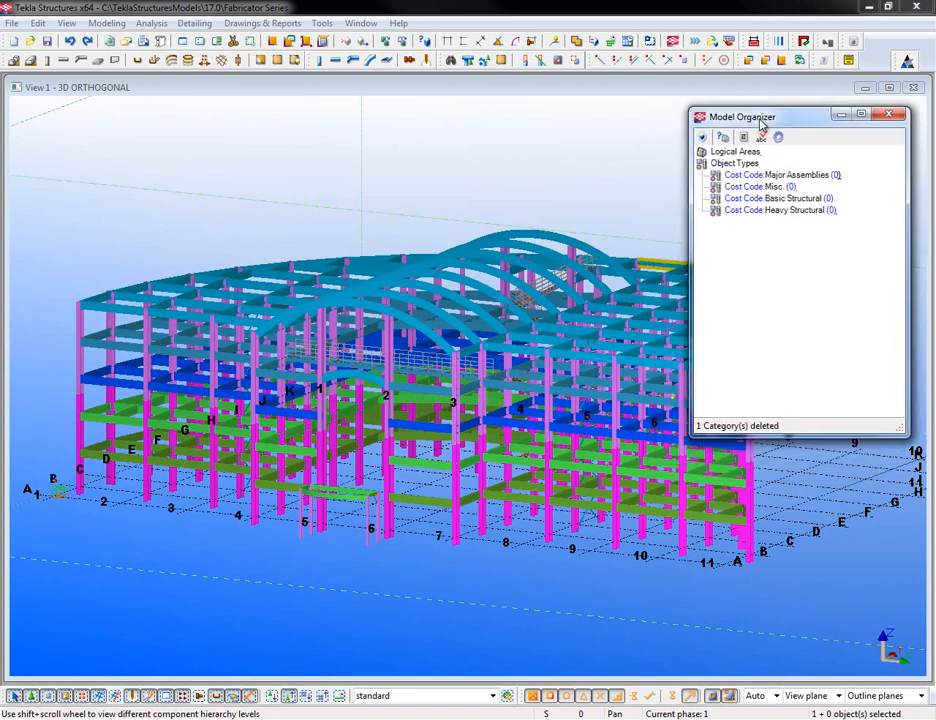
{"action": "middle_click_drag", "start_coordinate": [521, 545], "coordinate": [401, 530]}
{"action": "scroll", "coordinate": [401, 530], "scroll_direction": "down", "scroll_amount": 1}
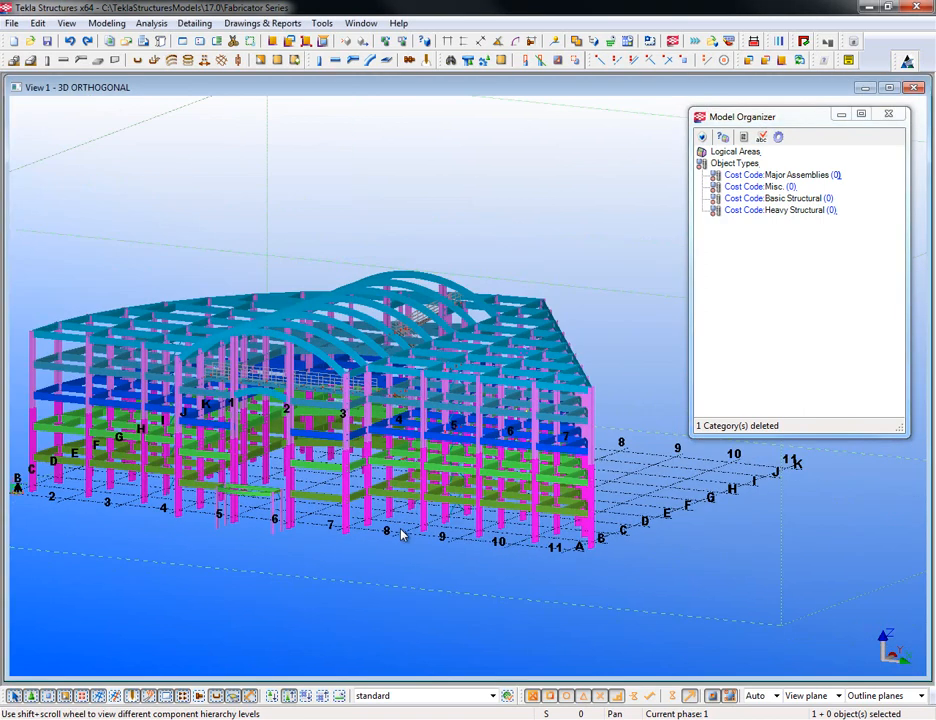
- Load the +Cat Walk selection filter, apply it and close the filter settings
{"action": "left_click", "coordinate": [507, 695]}
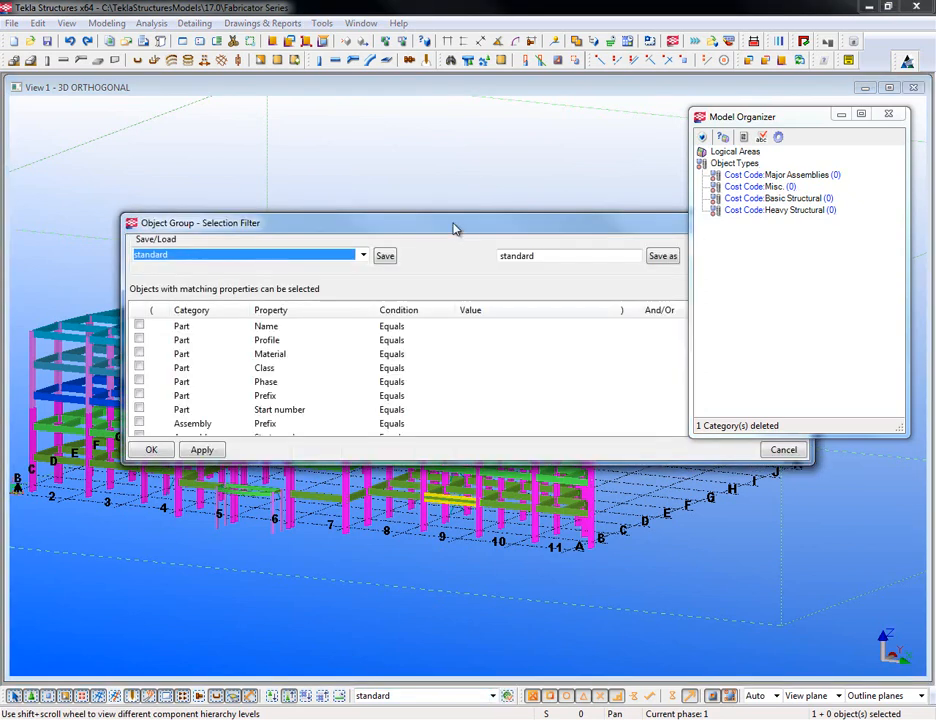
{"action": "left_click_drag", "start_coordinate": [453, 226], "coordinate": [445, 432]}
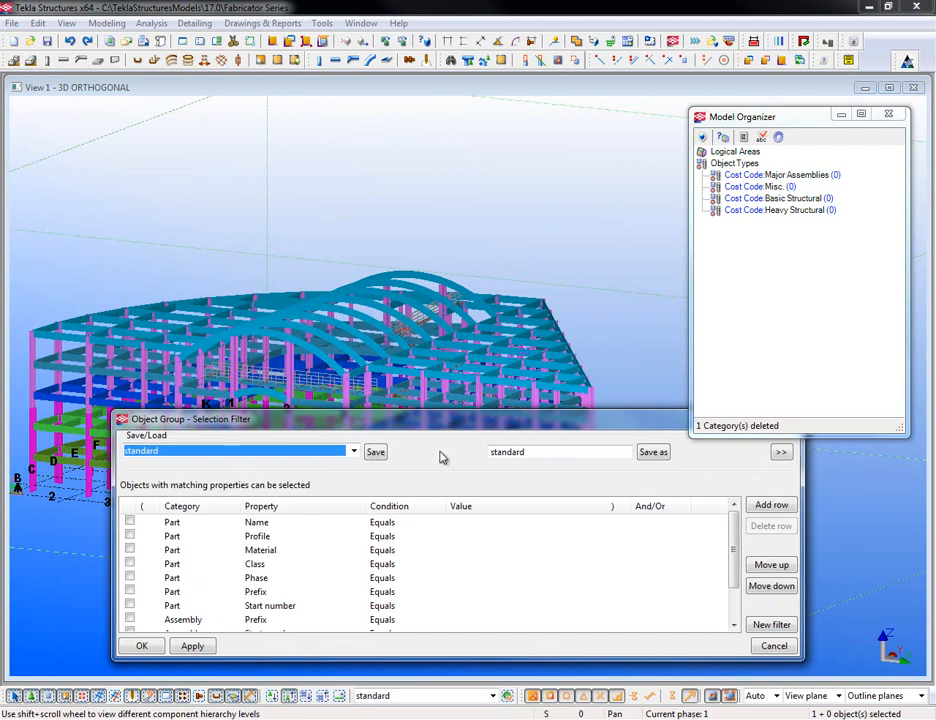
{"action": "left_click", "coordinate": [354, 452]}
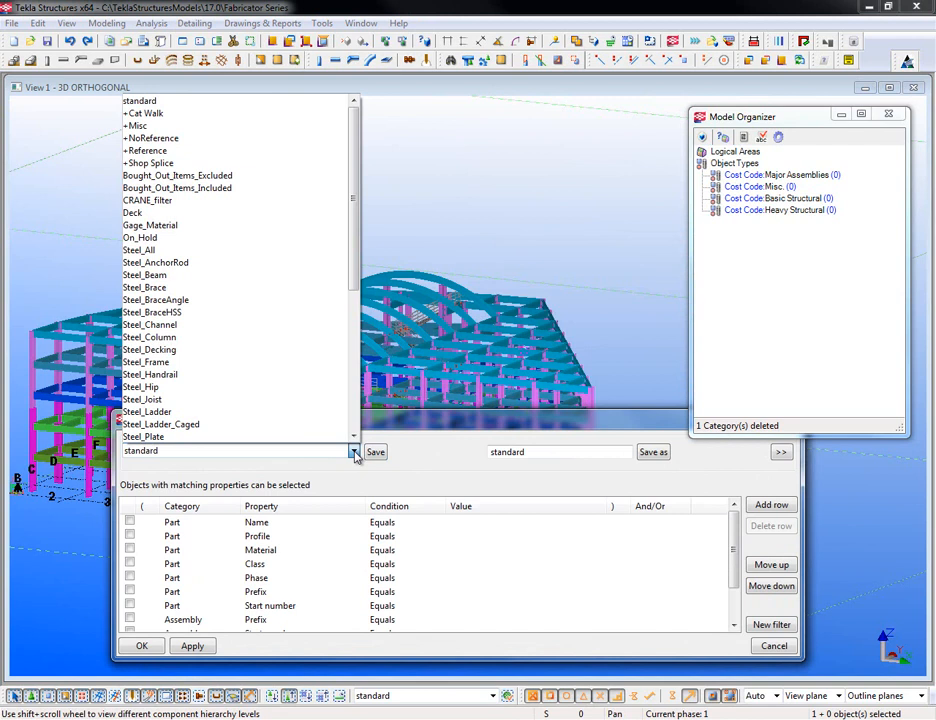
{"action": "left_click", "coordinate": [150, 113]}
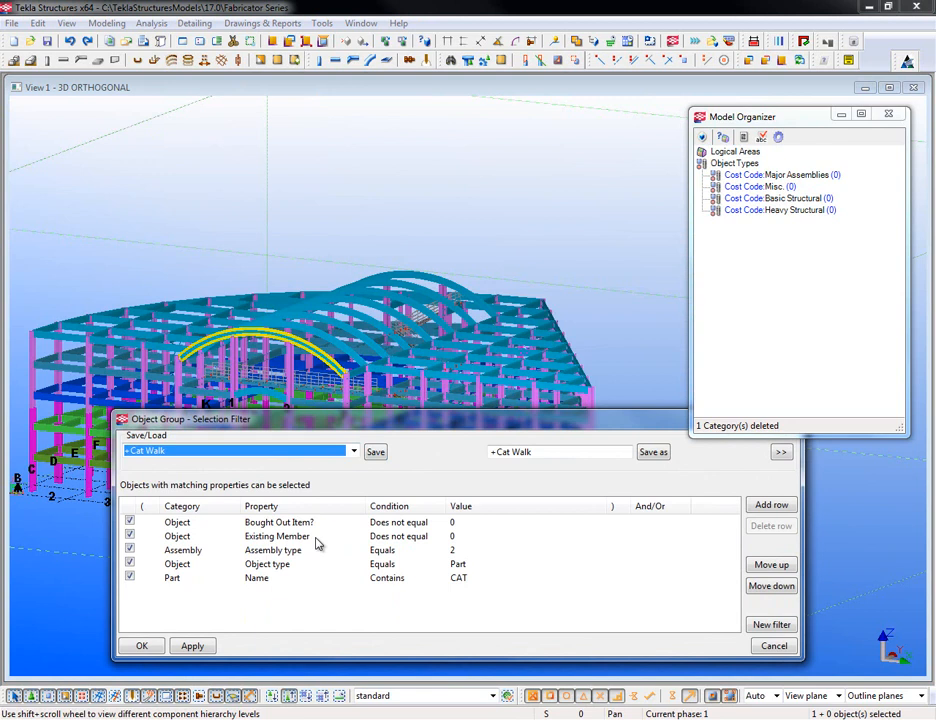
{"action": "left_click", "coordinate": [192, 646]}
{"action": "left_click", "coordinate": [142, 646]}
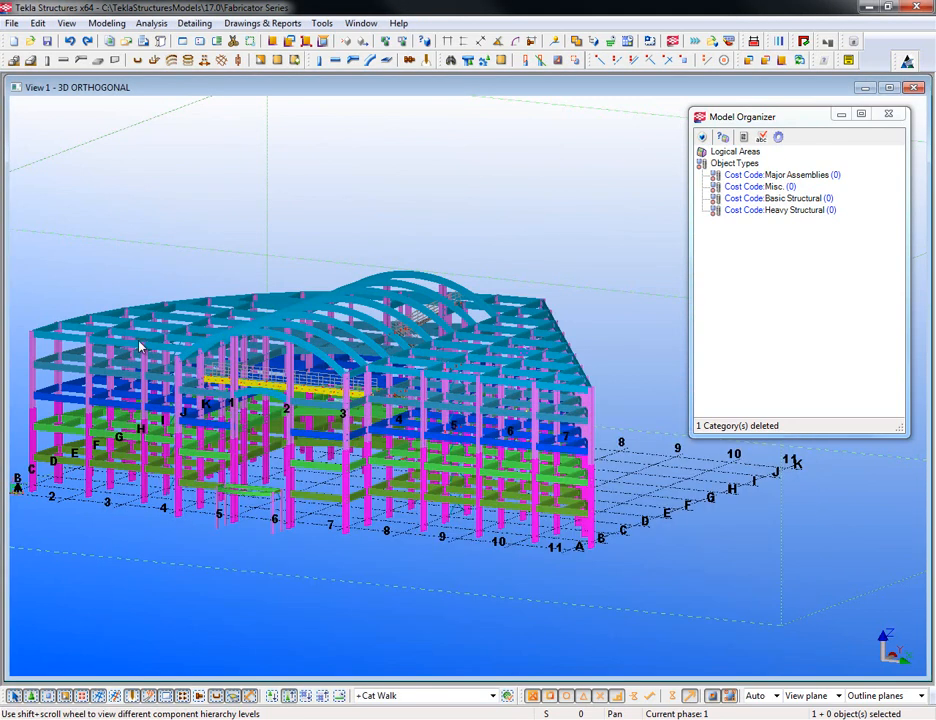
- Box-select the cat walk parts and add them to Cost Code: Major Assemblies
{"action": "left_click_drag", "start_coordinate": [12, 228], "coordinate": [662, 588]}
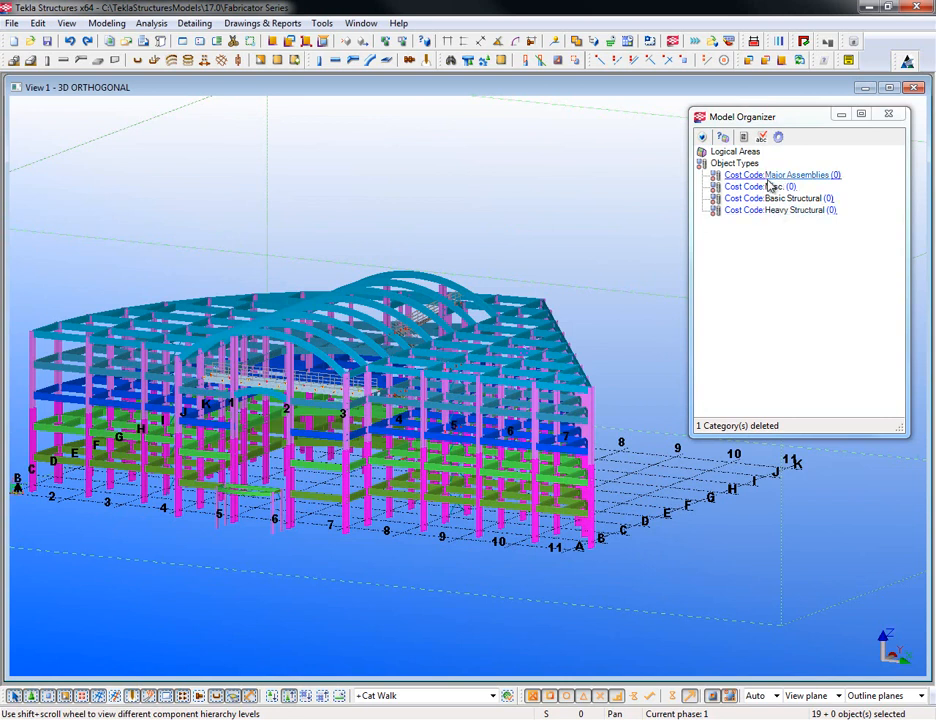
{"action": "scroll", "coordinate": [280, 440], "scroll_direction": "up", "scroll_amount": 8}
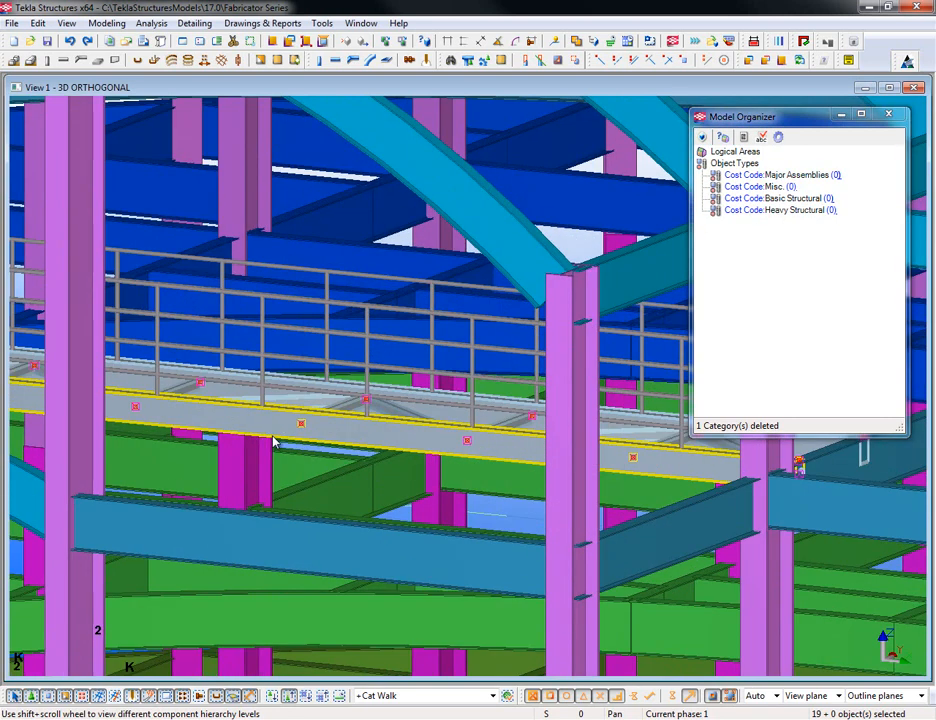
{"action": "scroll", "coordinate": [556, 494], "scroll_direction": "down", "scroll_amount": 10}
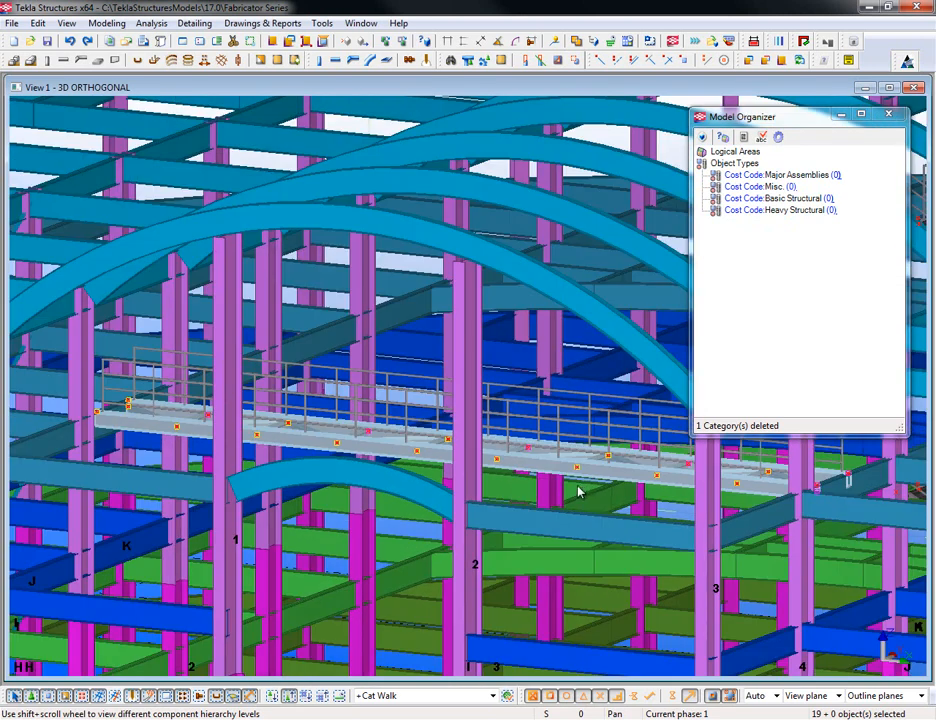
{"action": "scroll", "coordinate": [416, 487], "scroll_direction": "down", "scroll_amount": 5}
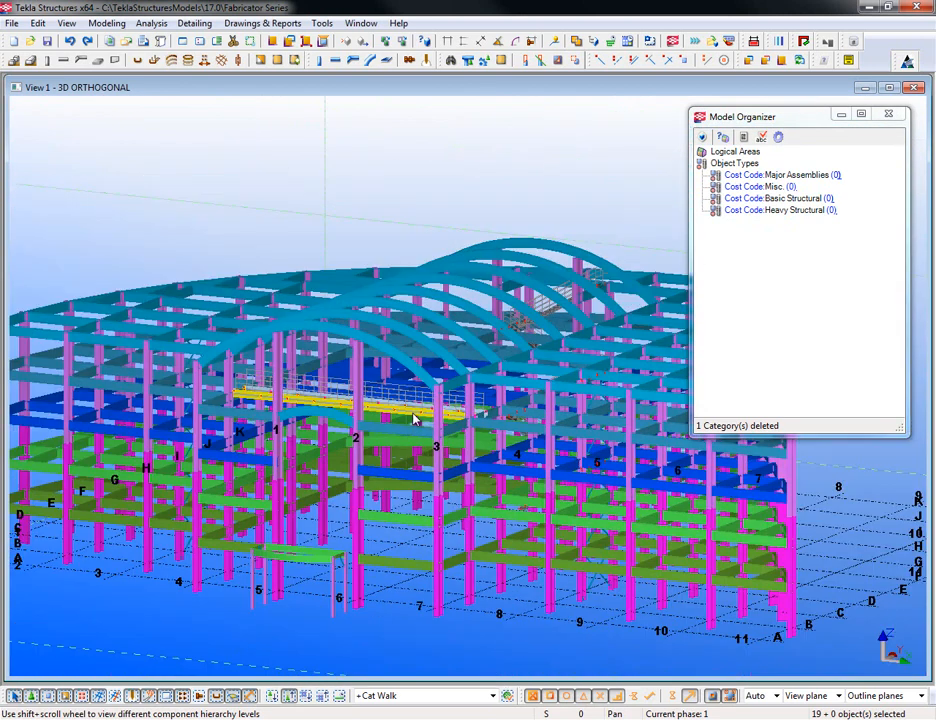
{"action": "scroll", "coordinate": [416, 418], "scroll_direction": "down", "scroll_amount": 3}
{"action": "right_click", "coordinate": [770, 178]}
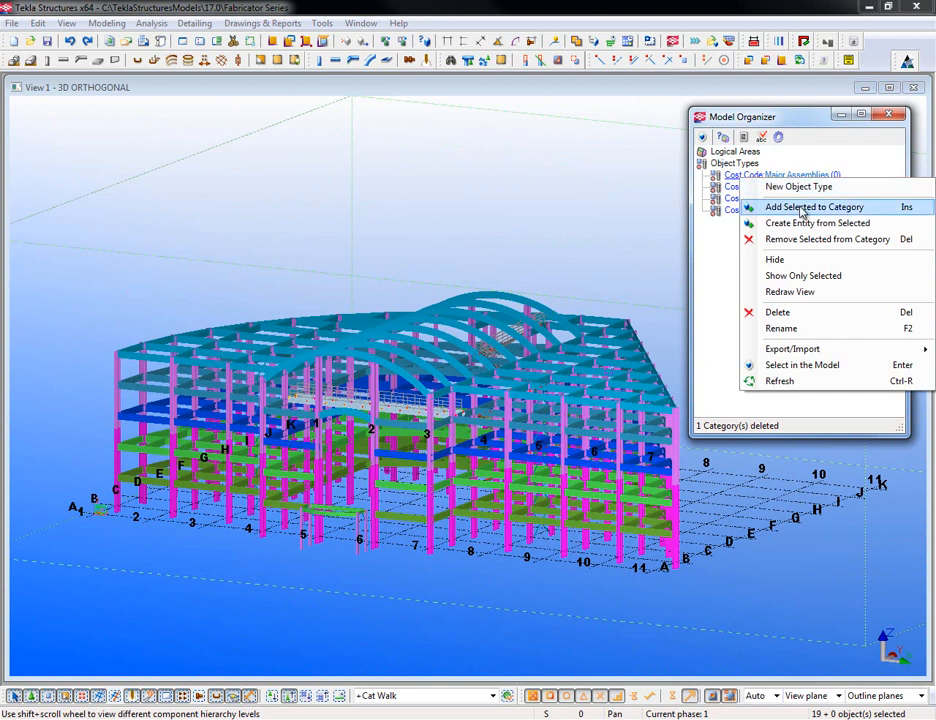
{"action": "left_click", "coordinate": [800, 207]}
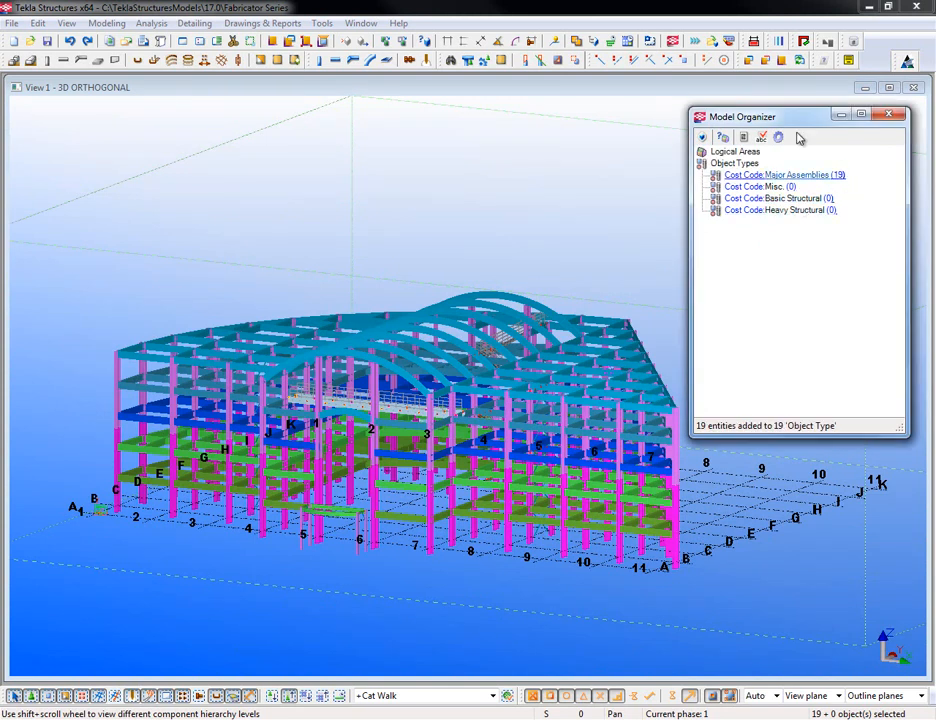
- Show the objects pane to review the 19 Major Assemblies objects, then hide it
{"action": "left_click_drag", "start_coordinate": [790, 117], "coordinate": [276, 141]}
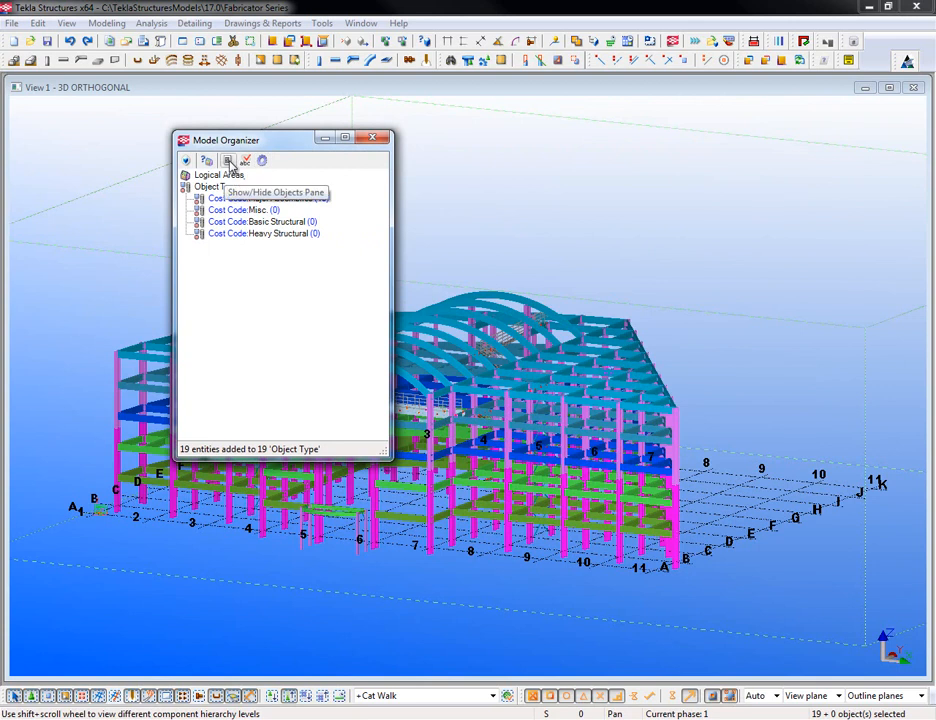
{"action": "left_click_drag", "start_coordinate": [328, 141], "coordinate": [251, 126]}
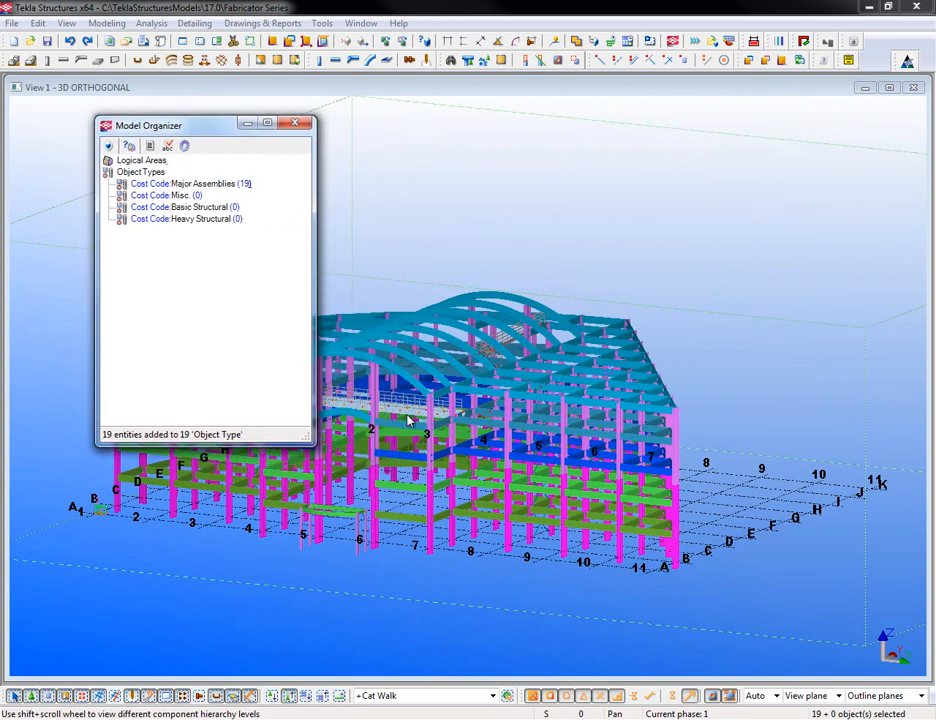
{"action": "left_click", "coordinate": [151, 147]}
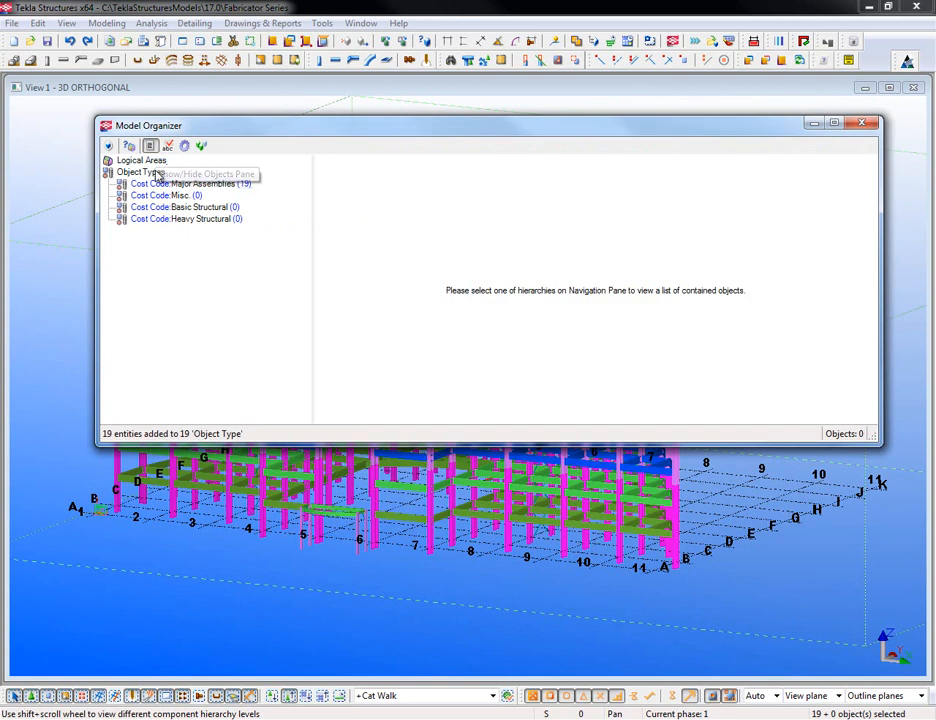
{"action": "left_click", "coordinate": [146, 186]}
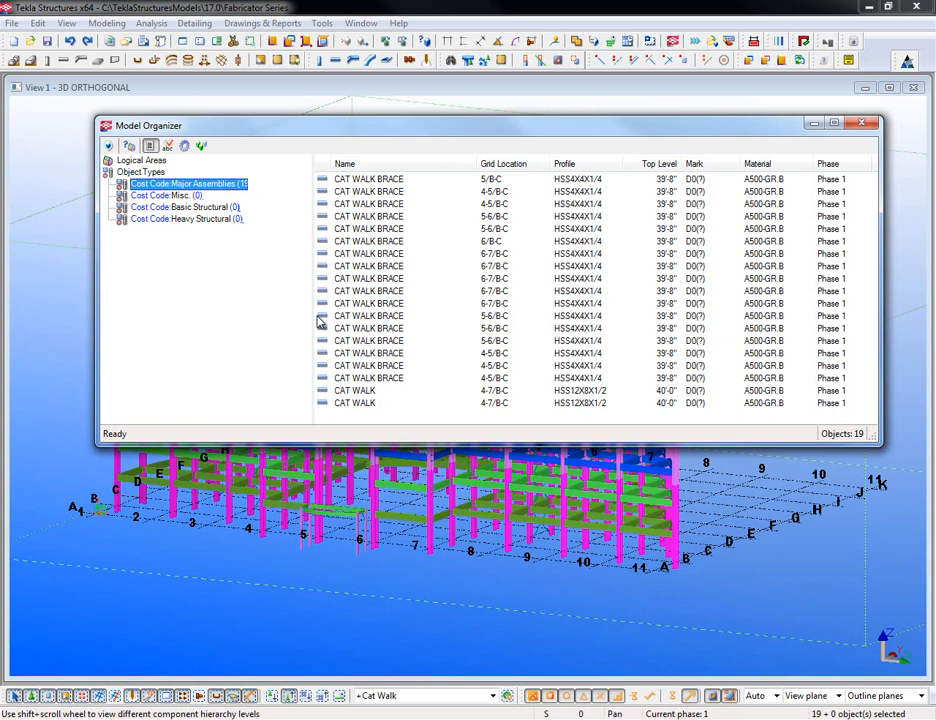
{"action": "left_click", "coordinate": [150, 146]}
{"action": "left_click_drag", "start_coordinate": [198, 134], "coordinate": [787, 148]}
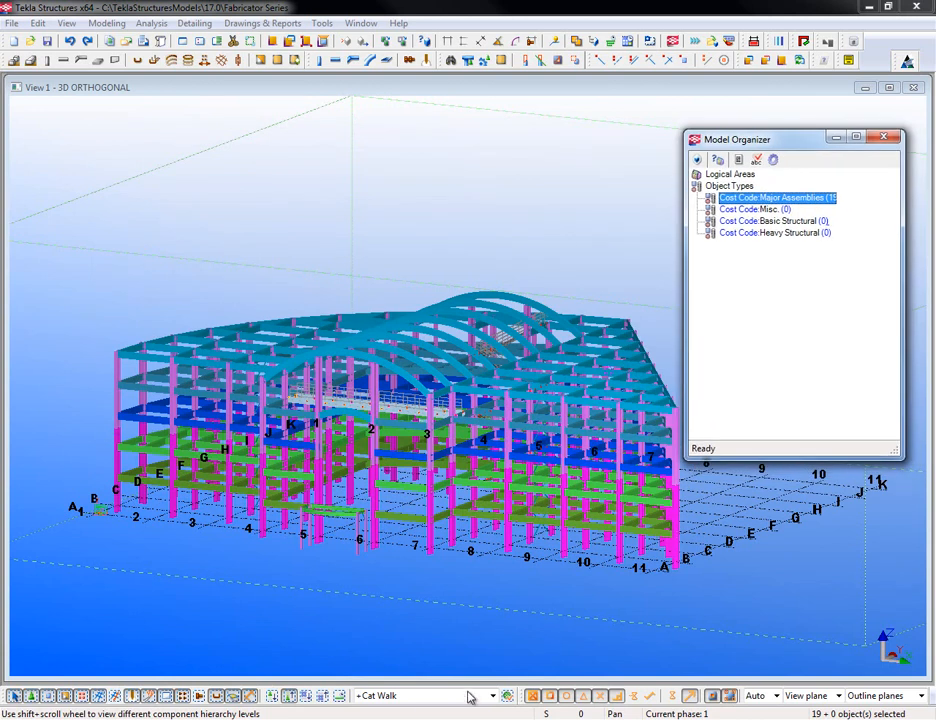
- Load and apply the +Misc selection filter
{"action": "left_click", "coordinate": [506, 696]}
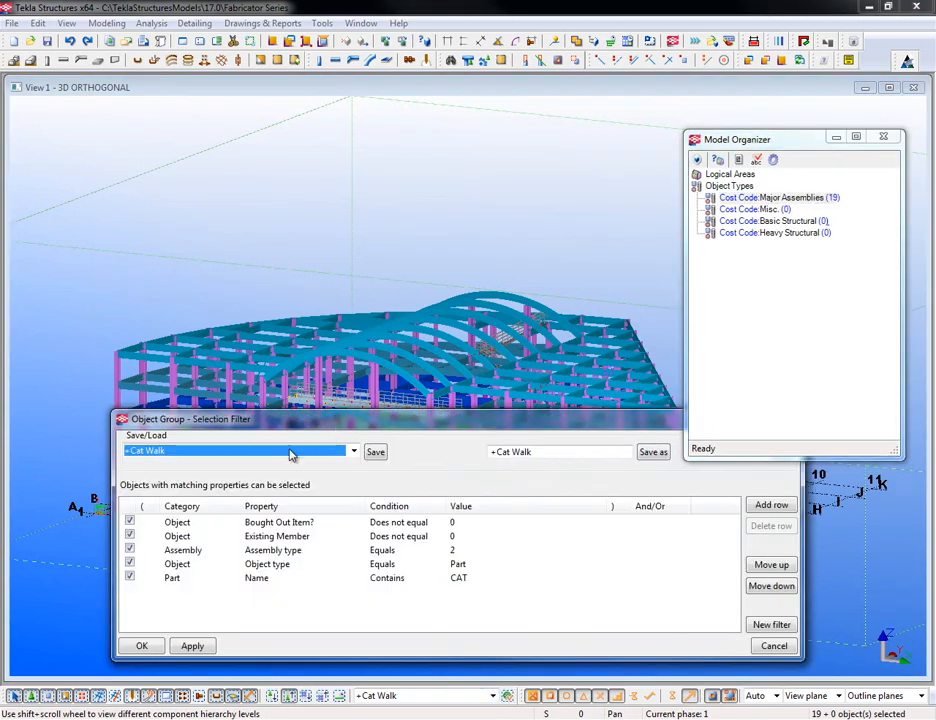
{"action": "left_click", "coordinate": [352, 451]}
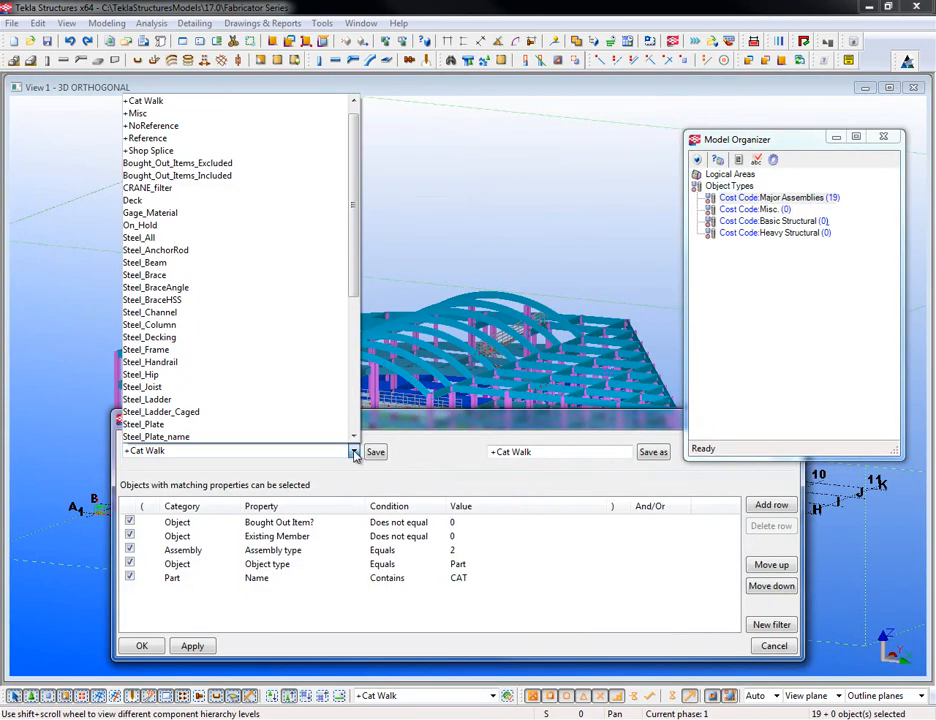
{"action": "left_click", "coordinate": [140, 113]}
{"action": "left_click", "coordinate": [192, 646]}
{"action": "left_click", "coordinate": [141, 646]}
- Box-select the model and add the 740 parts to Cost Code: Misc
{"action": "left_click_drag", "start_coordinate": [71, 237], "coordinate": [726, 626]}
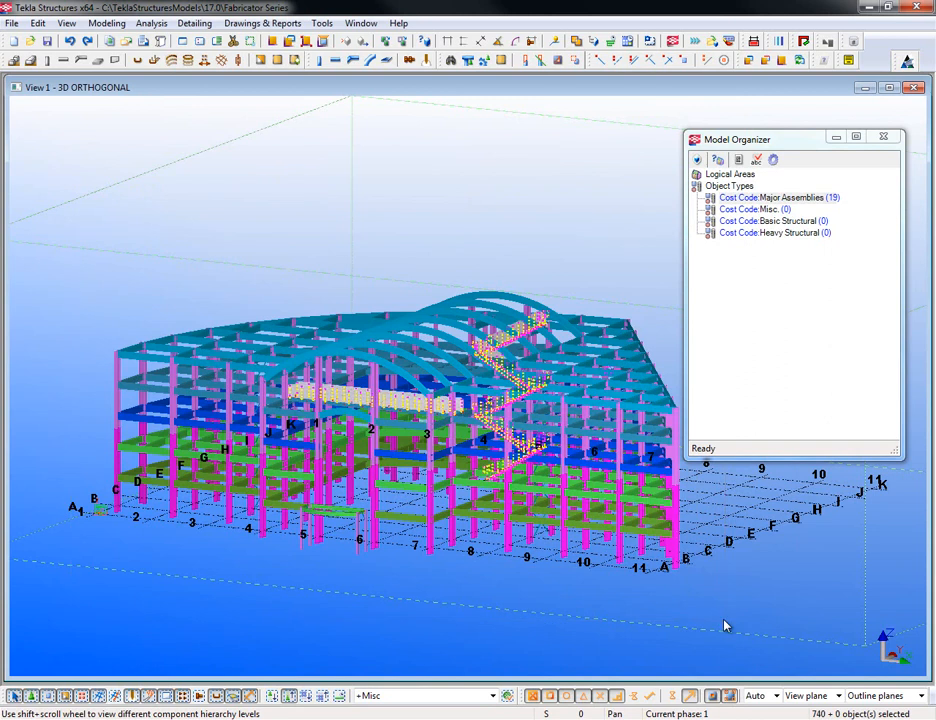
{"action": "right_click", "coordinate": [768, 200]}
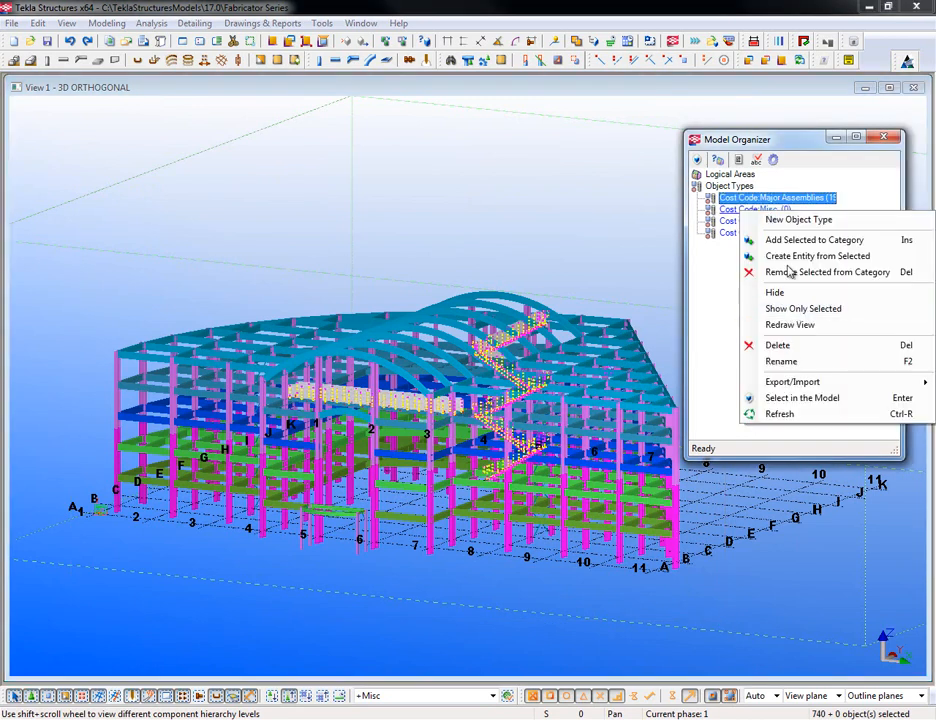
{"action": "left_click", "coordinate": [793, 241]}
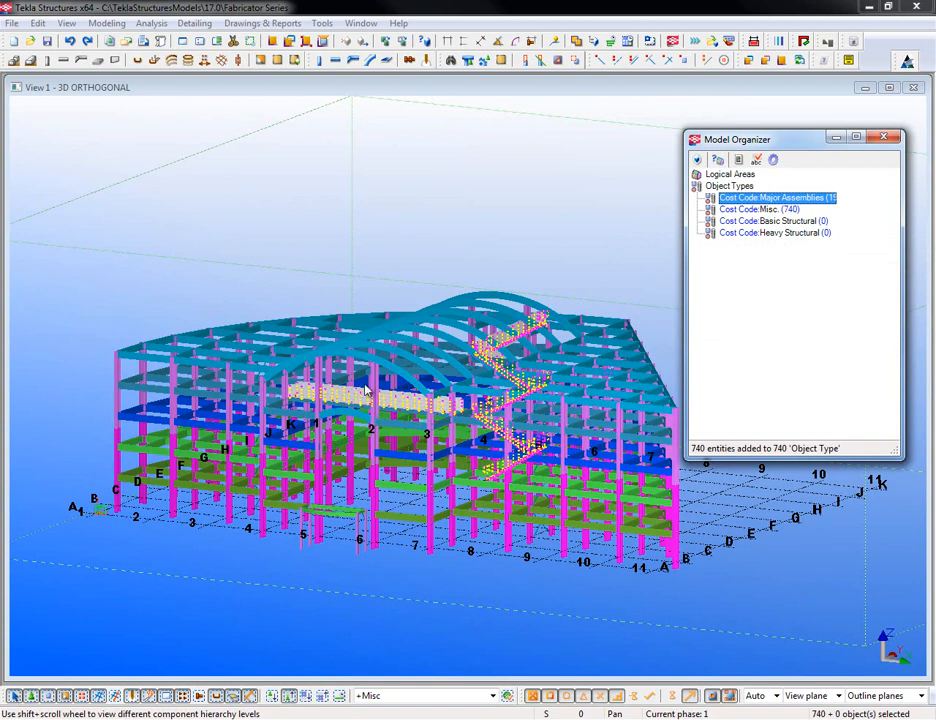
- Load and apply the +Shop Splice selection filter
{"action": "left_click", "coordinate": [330, 503]}
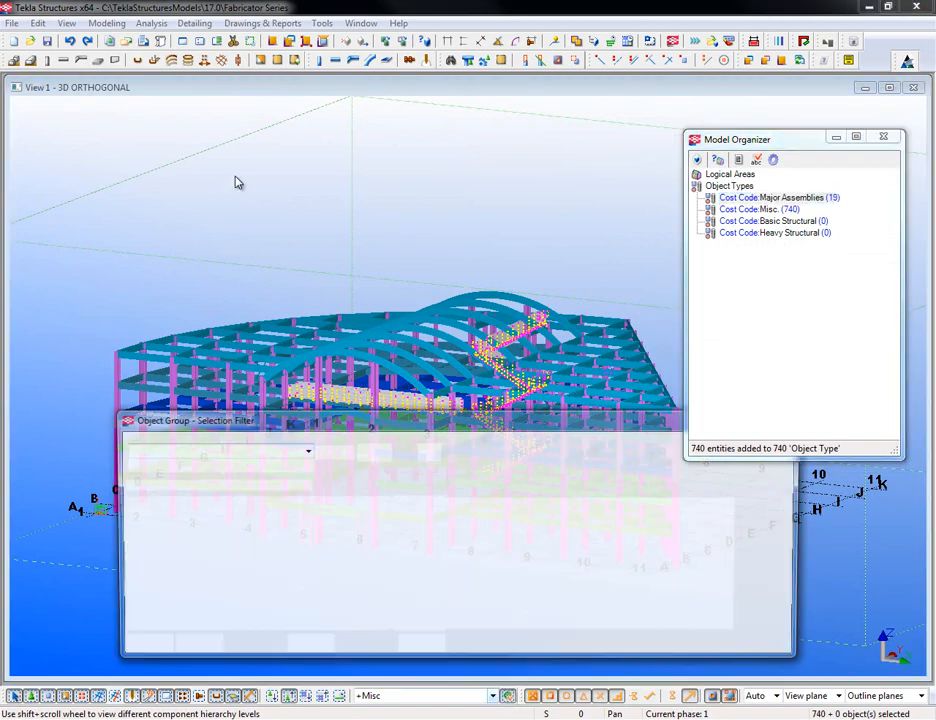
{"action": "left_click", "coordinate": [352, 452]}
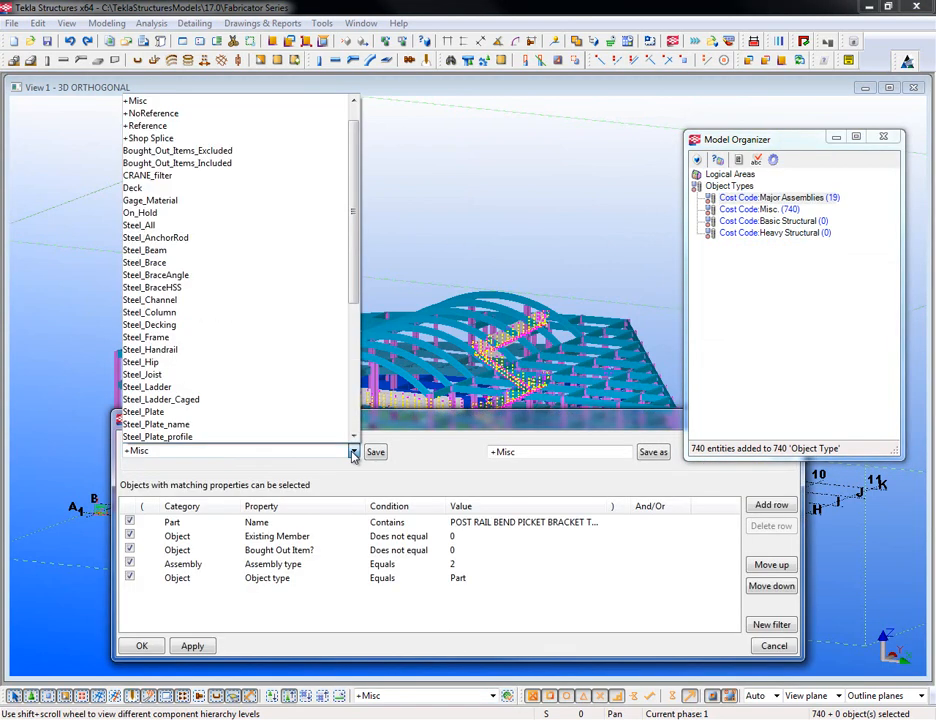
{"action": "left_click", "coordinate": [150, 140]}
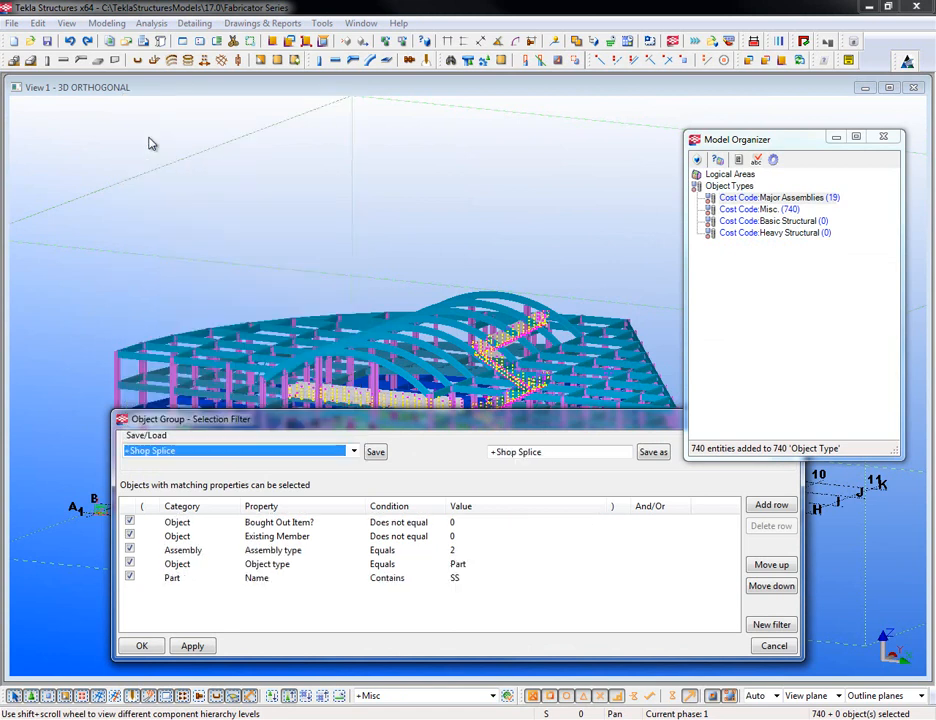
{"action": "left_click", "coordinate": [141, 646]}
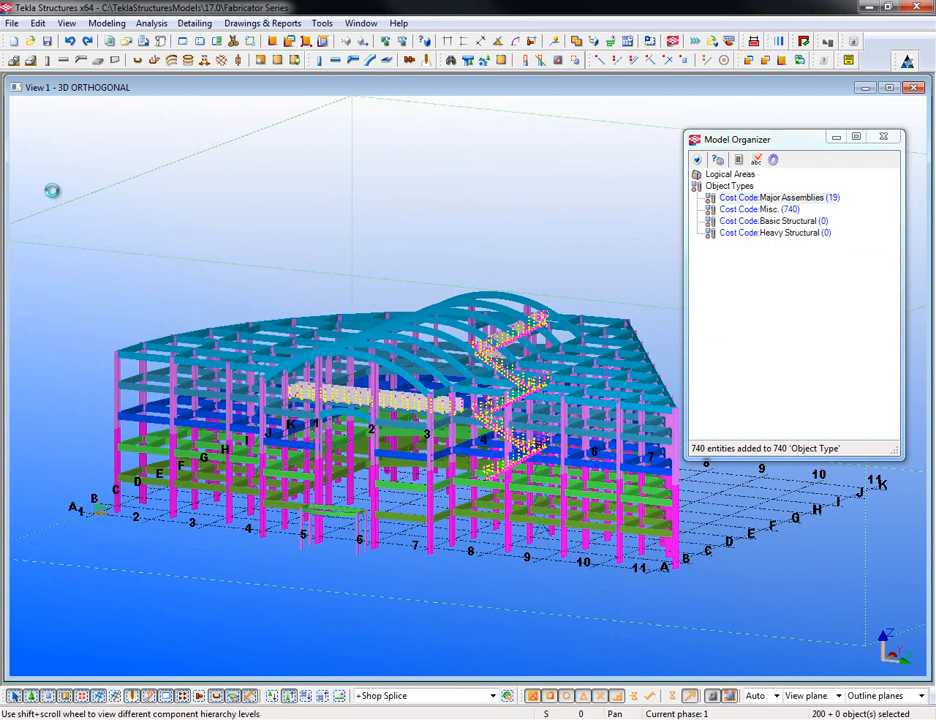
- Box-select the 8 shop splice parts and add them to Cost Code: Heavy Structural
{"action": "left_click_drag", "start_coordinate": [52, 193], "coordinate": [727, 637]}
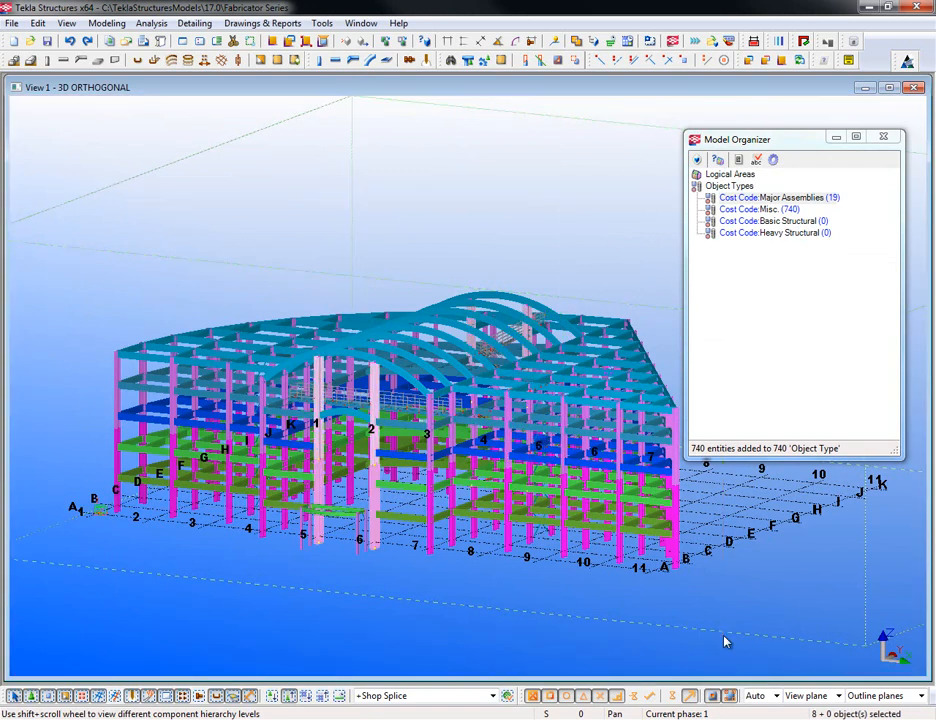
{"action": "scroll", "coordinate": [391, 473], "scroll_direction": "up", "scroll_amount": 3}
{"action": "scroll", "coordinate": [391, 473], "scroll_direction": "up", "scroll_amount": 1}
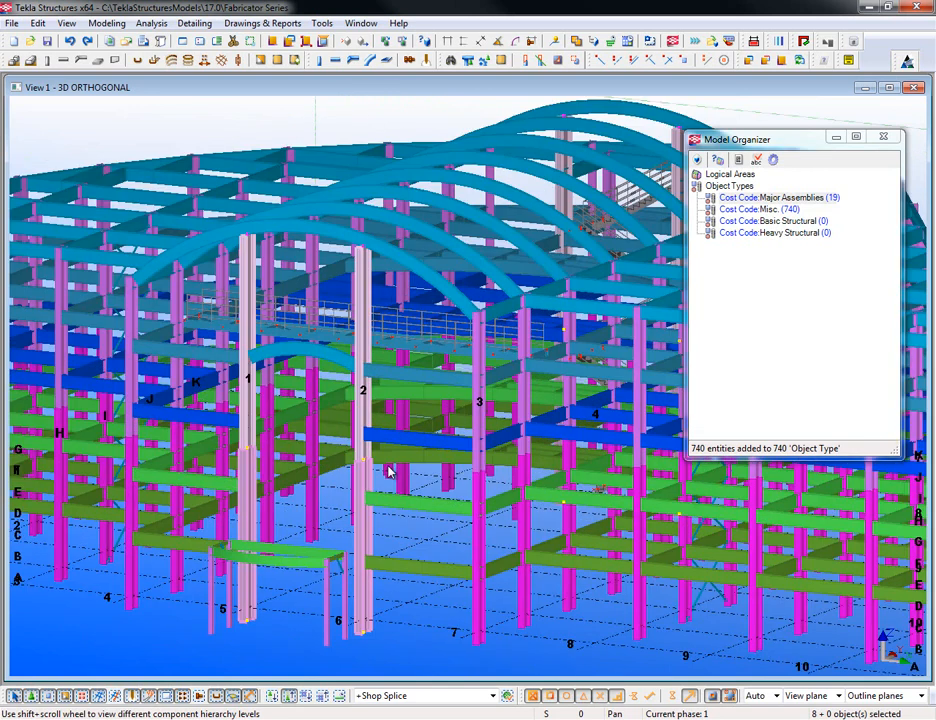
{"action": "scroll", "coordinate": [391, 473], "scroll_direction": "down", "scroll_amount": 1}
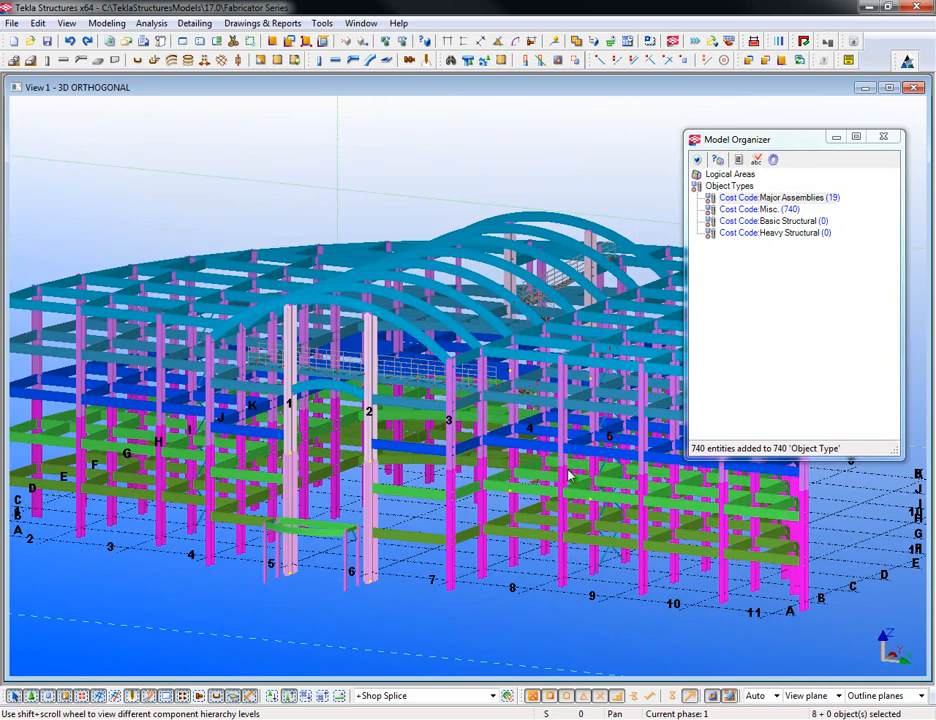
{"action": "right_click", "coordinate": [774, 235]}
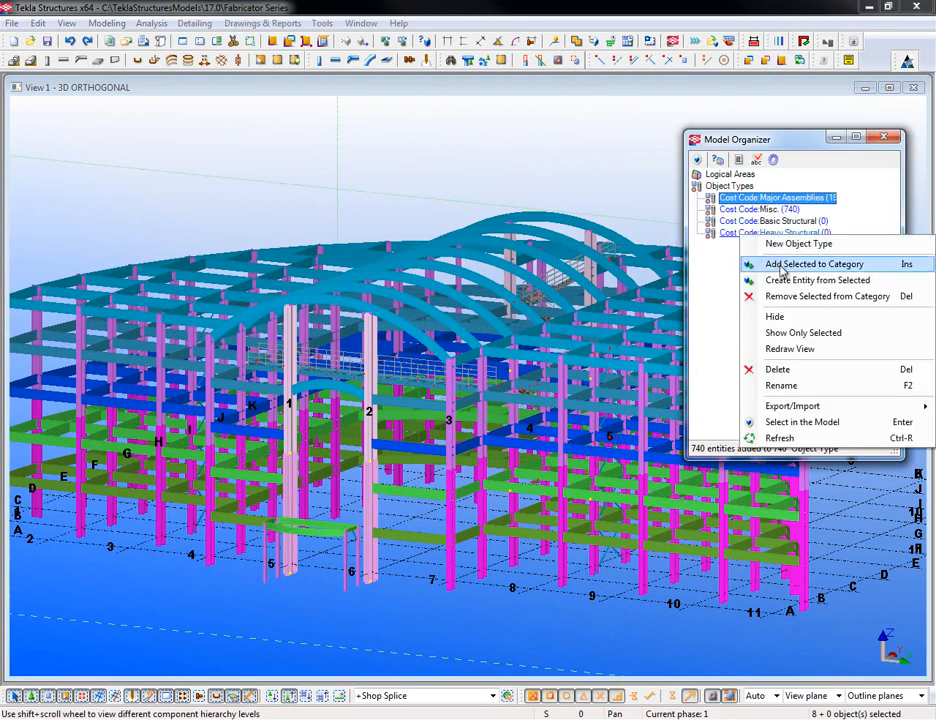
{"action": "left_click", "coordinate": [781, 265]}
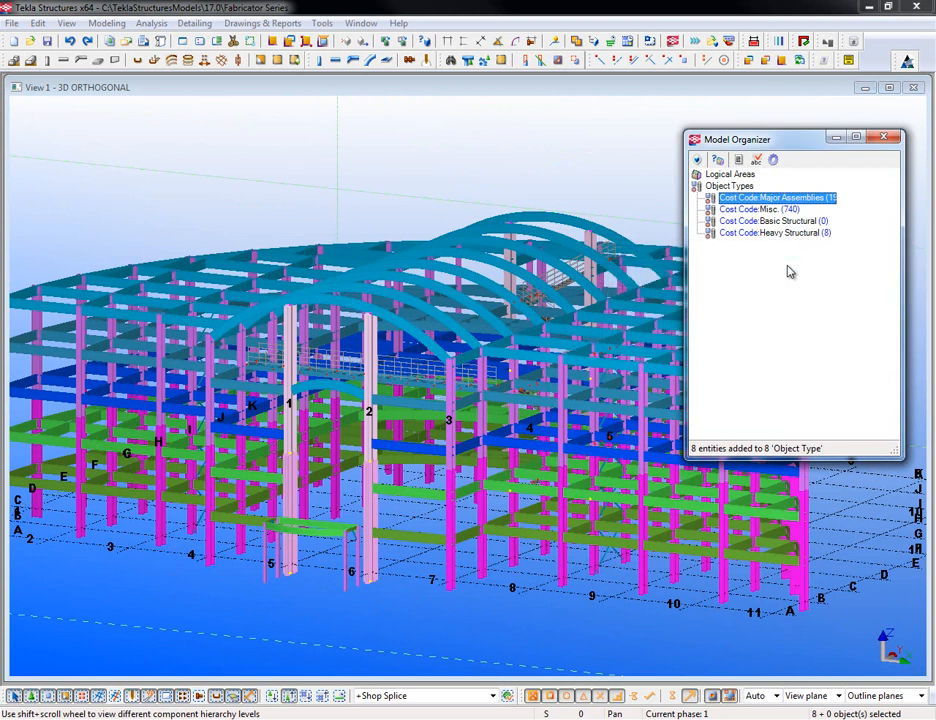
- Select the Major Assemblies, Misc. and Heavy Structural categories and hide their objects
{"action": "middle_click_drag", "start_coordinate": [495, 473], "coordinate": [447, 466]}
{"action": "scroll", "coordinate": [447, 466], "scroll_direction": "down", "scroll_amount": 2}
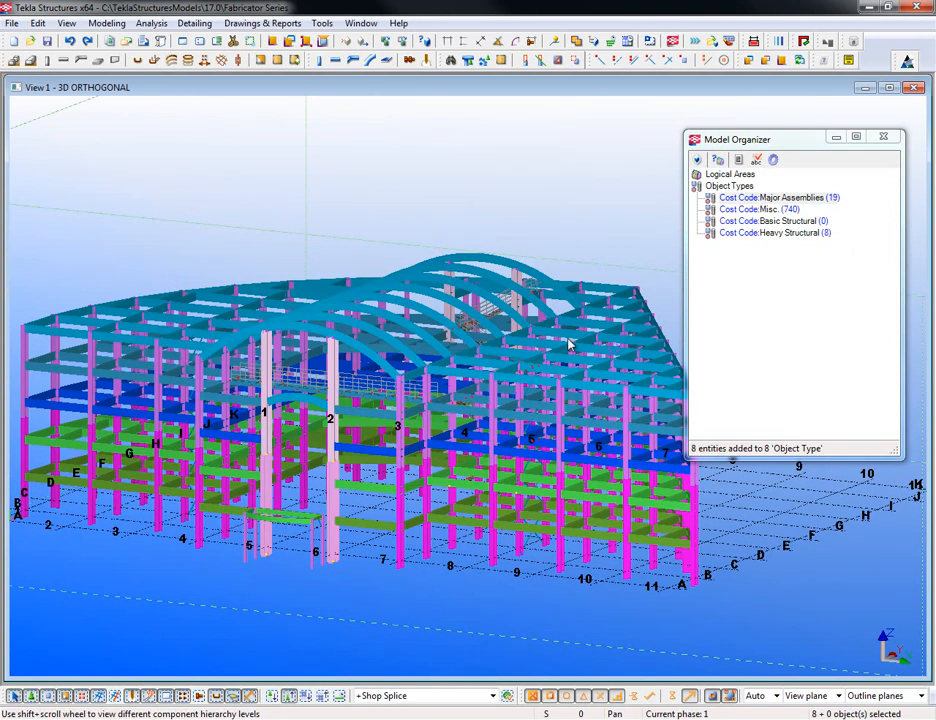
{"action": "left_click", "coordinate": [770, 199]}
{"action": "left_click", "coordinate": [770, 199]}
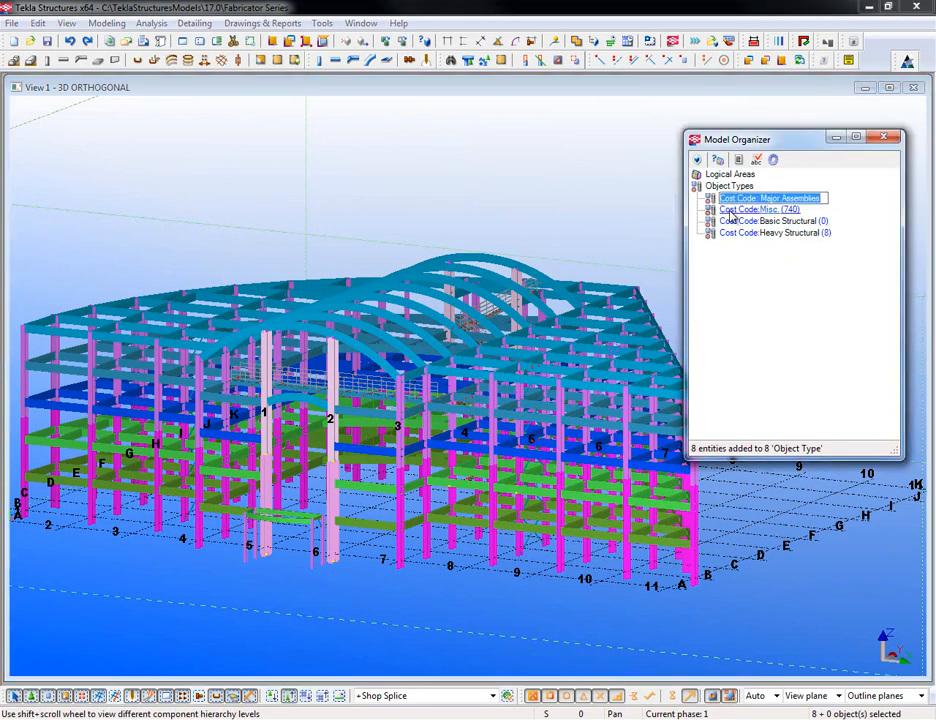
{"action": "key", "text": "Return"}
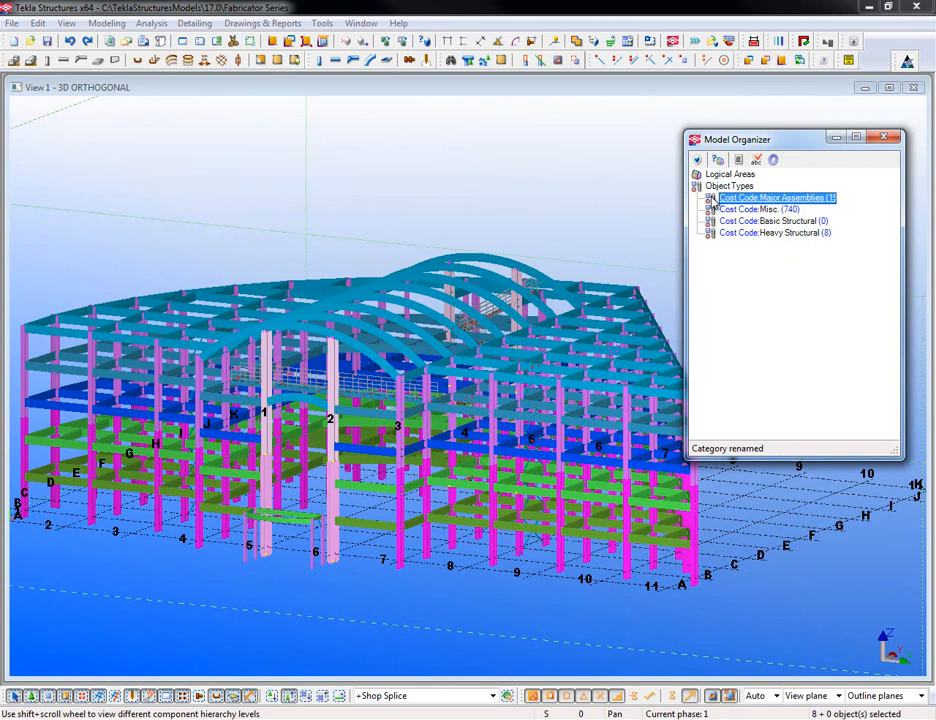
{"action": "left_click", "coordinate": [711, 210], "text": "ctrl"}
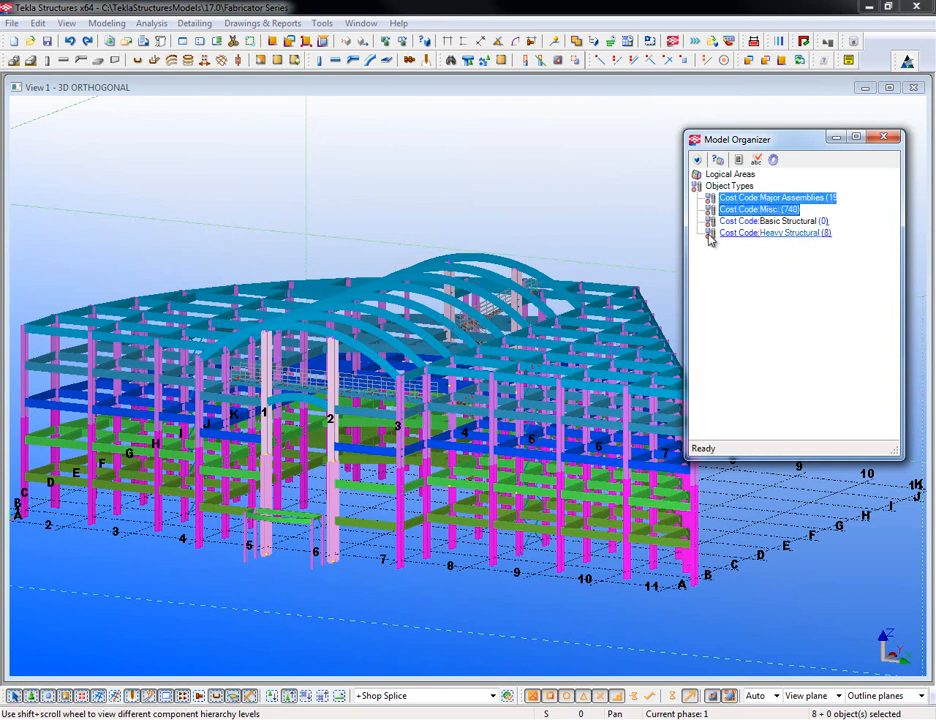
{"action": "left_click", "coordinate": [710, 234], "text": "ctrl"}
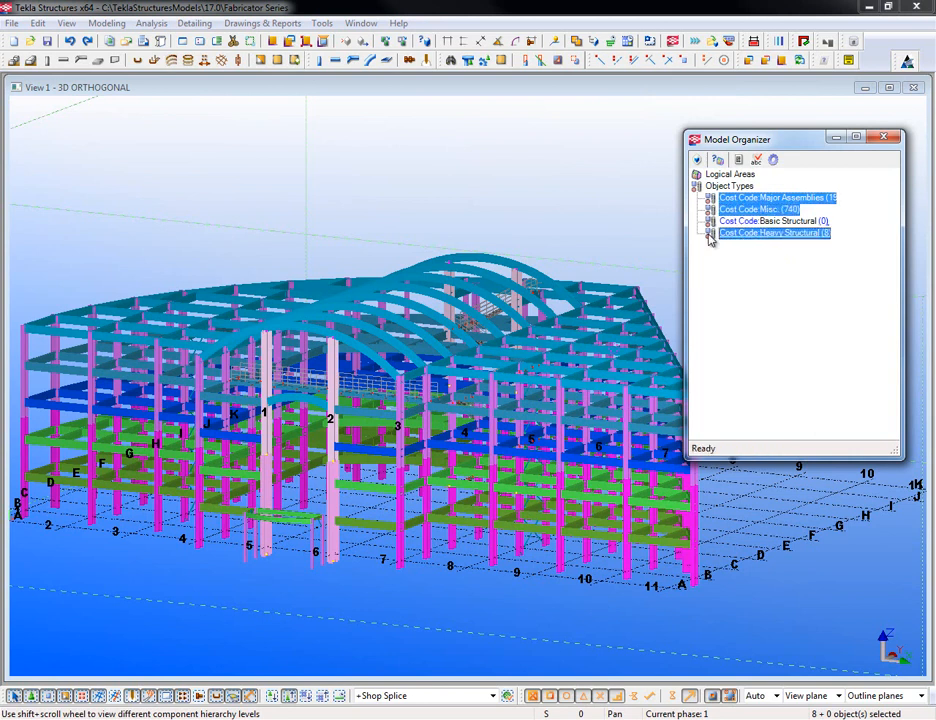
{"action": "right_click", "coordinate": [710, 236]}
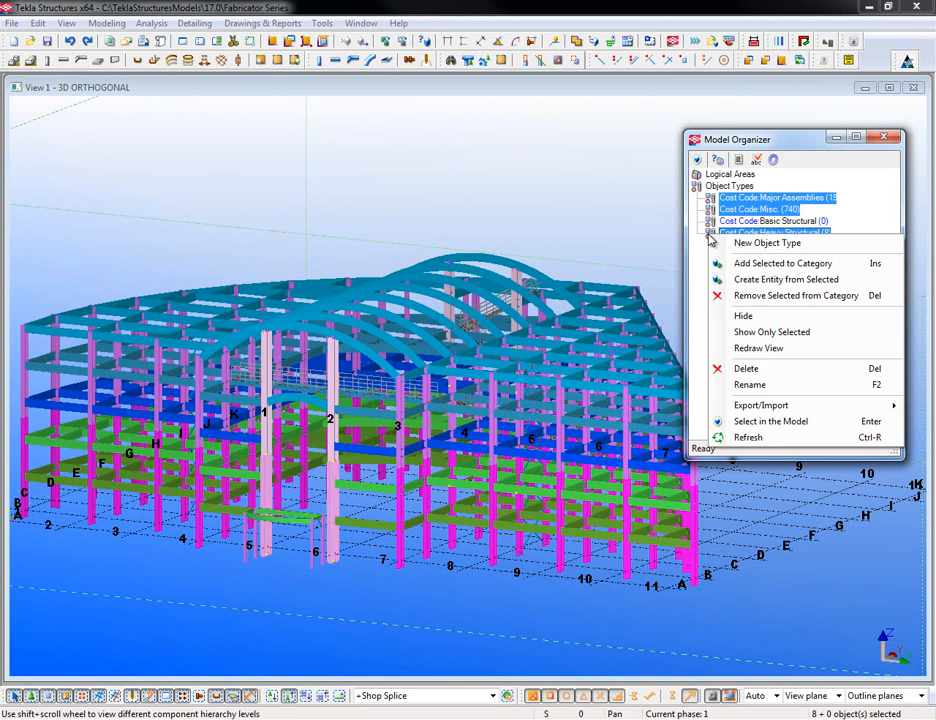
{"action": "left_click", "coordinate": [744, 317]}
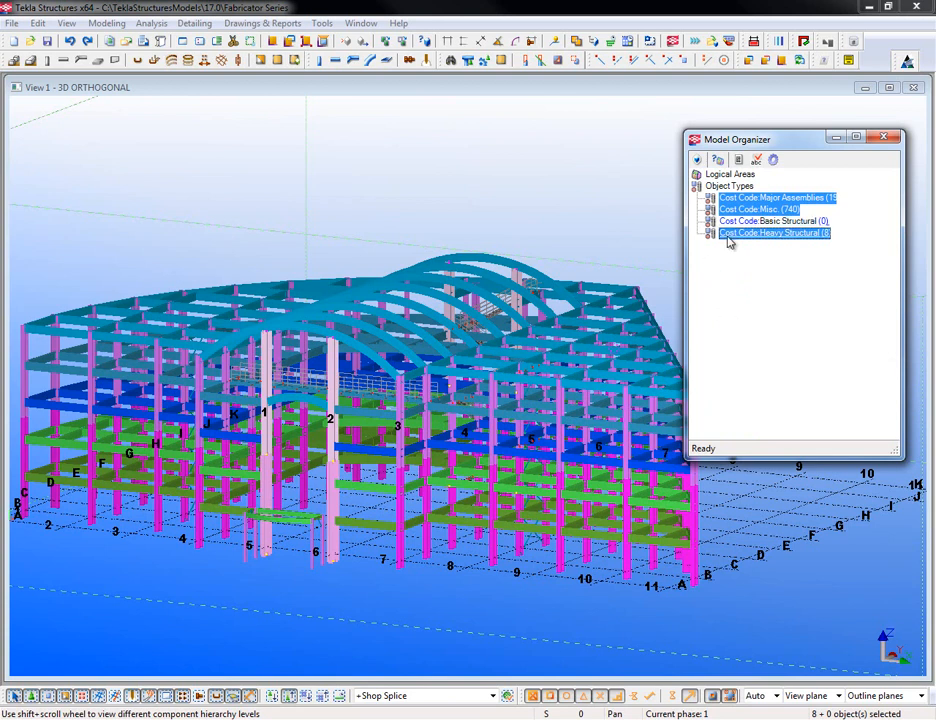
- Hide the chosen categories' objects again from the category context menu
{"action": "left_click", "coordinate": [775, 161]}
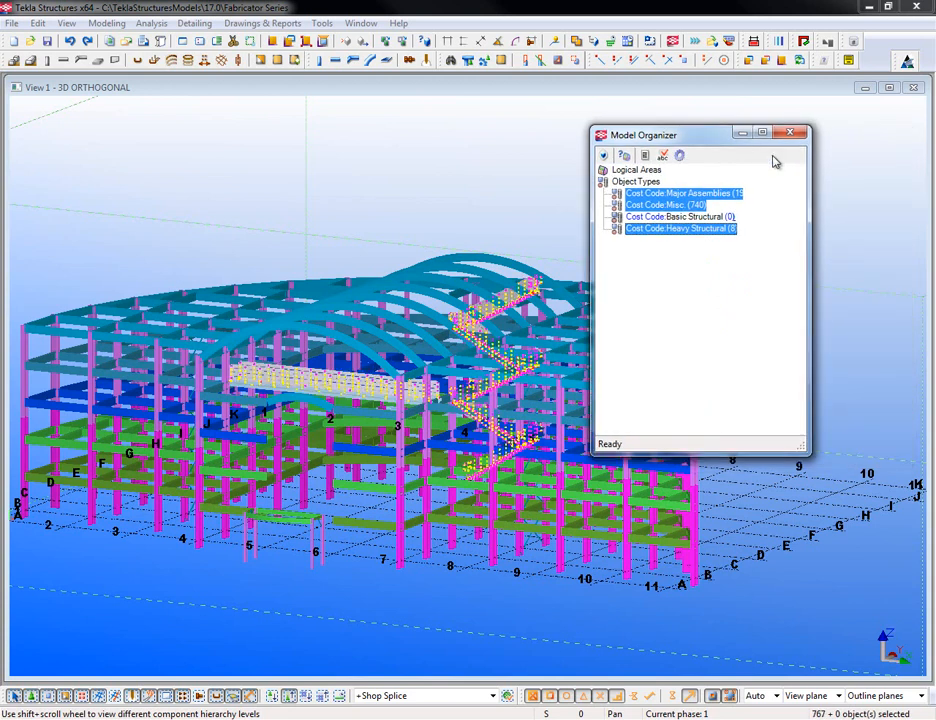
{"action": "right_click", "coordinate": [664, 200]}
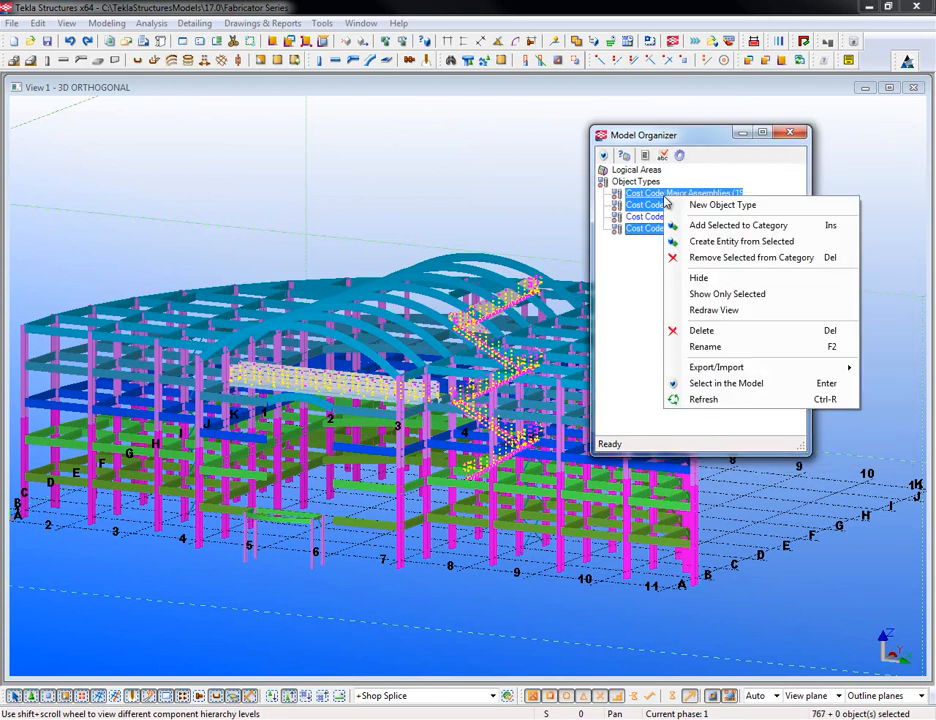
{"action": "left_click", "coordinate": [702, 279]}
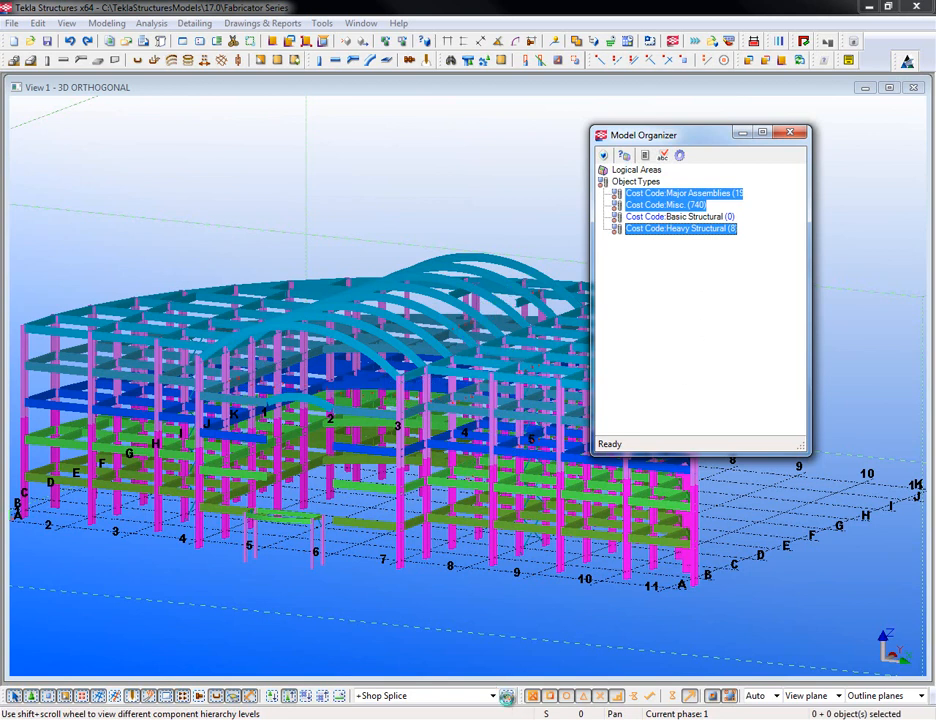
- Switch off the Name contains SS row in the +Shop Splice filter and apply it
{"action": "left_click", "coordinate": [507, 697]}
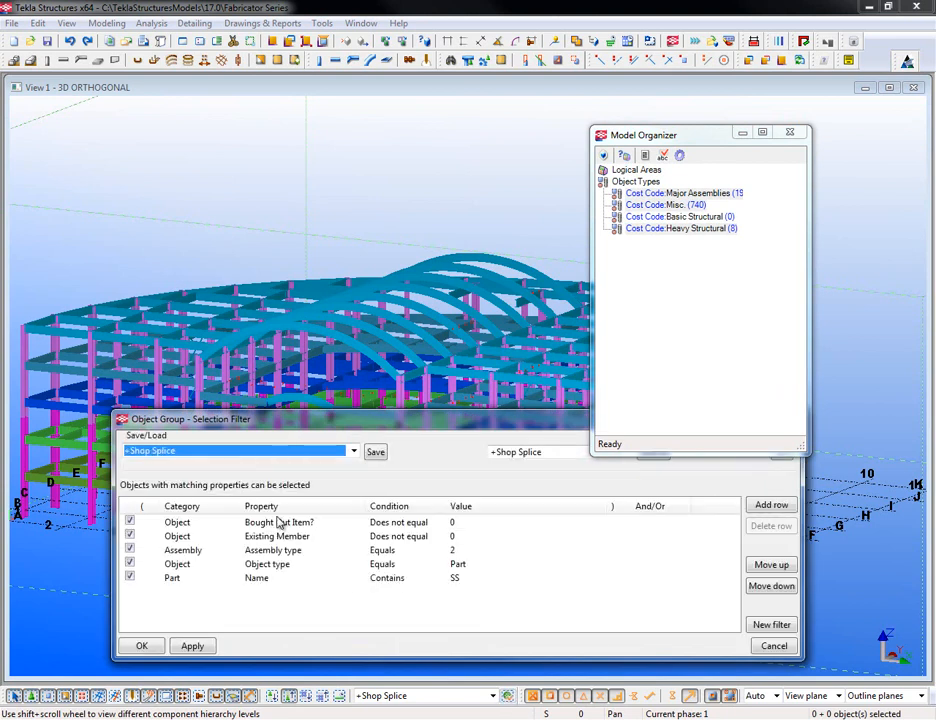
{"action": "left_click", "coordinate": [130, 578]}
{"action": "left_click", "coordinate": [193, 647]}
{"action": "left_click", "coordinate": [141, 646]}
- Window-select the 839 visible objects and add them to Cost Code: Basic Structural
{"action": "scroll", "coordinate": [415, 497], "scroll_direction": "down", "scroll_amount": 3}
{"action": "left_click_drag", "start_coordinate": [97, 241], "coordinate": [629, 563]}
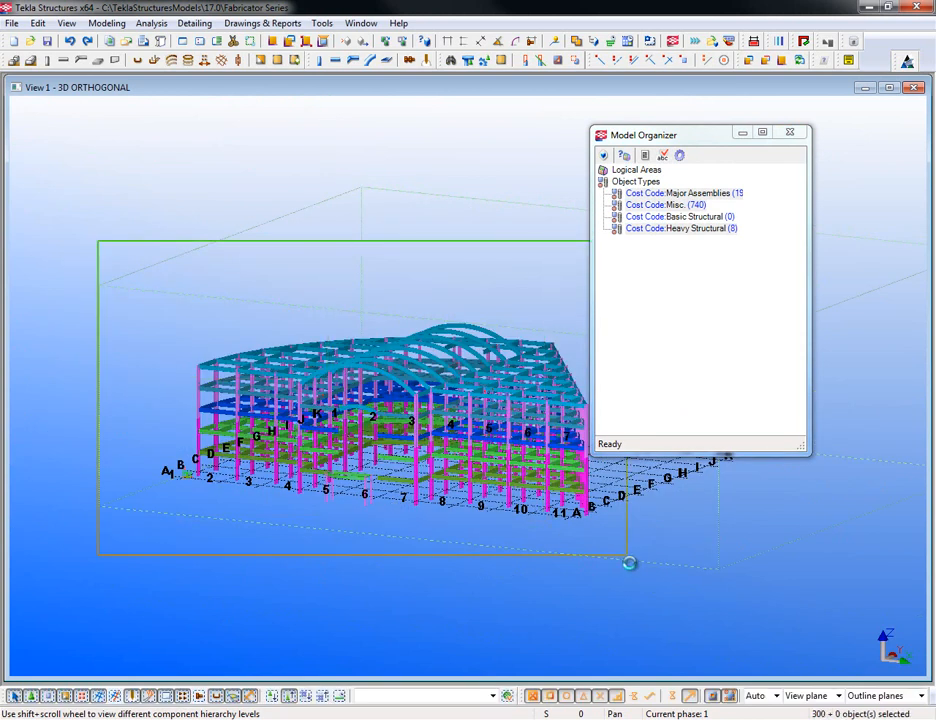
{"action": "right_click", "coordinate": [670, 224]}
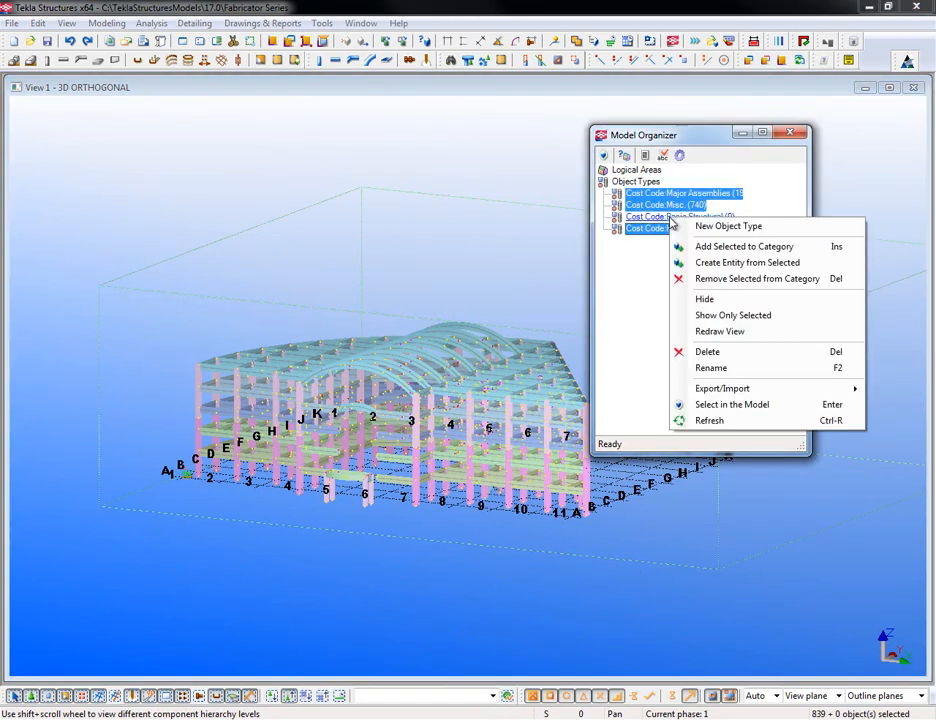
{"action": "left_click", "coordinate": [711, 248]}
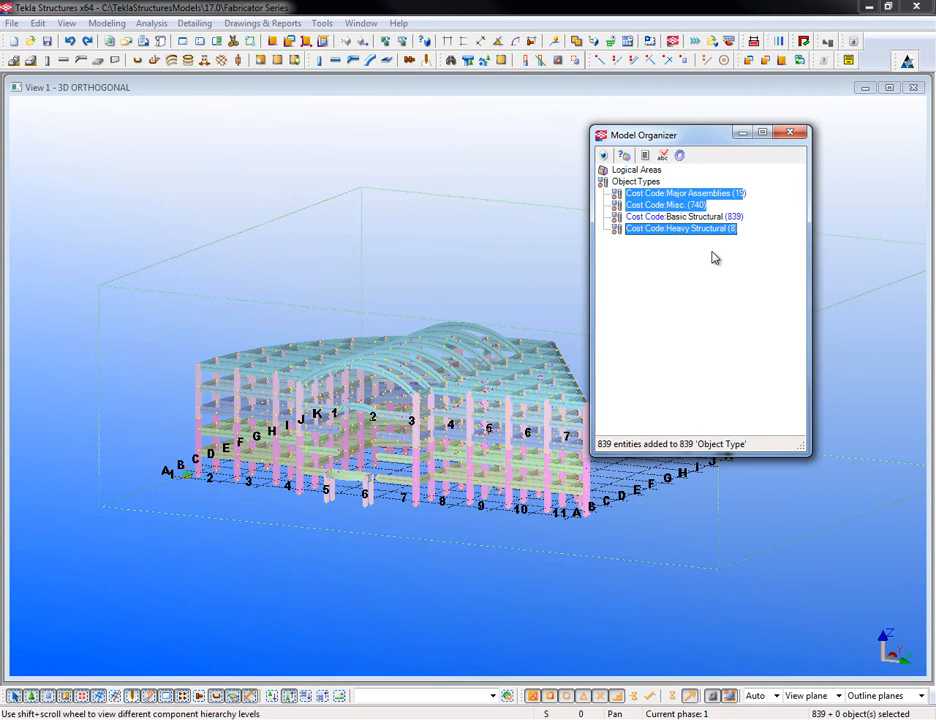
- Rotate to the grid 9–11 end and window-select 35 lower beams and columns, deselecting one beam
{"action": "left_click", "coordinate": [543, 548]}
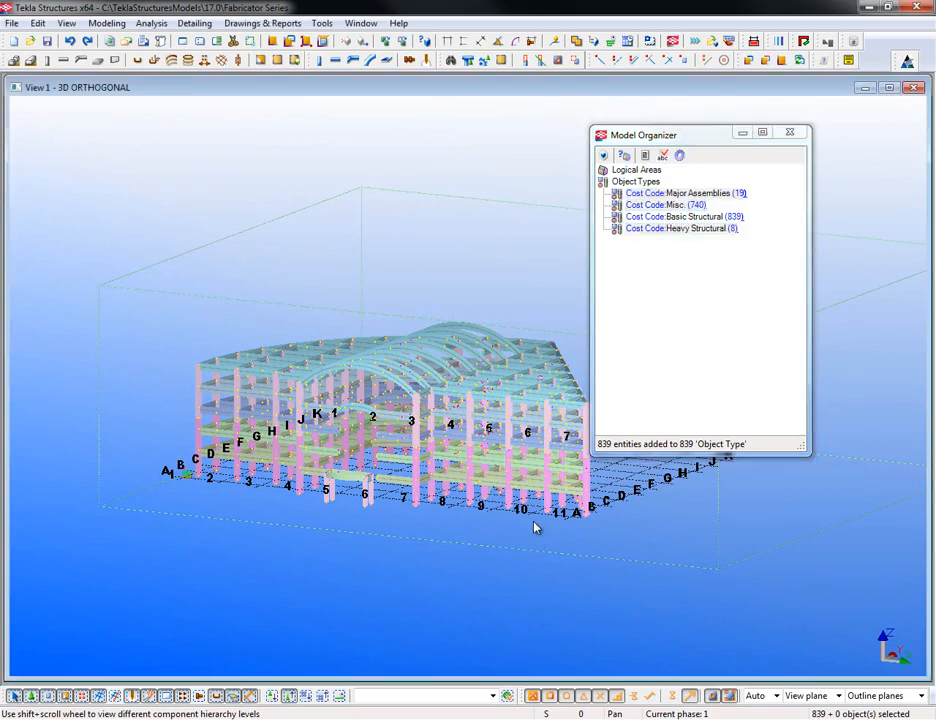
{"action": "left_click_drag", "start_coordinate": [655, 137], "coordinate": [748, 120]}
{"action": "left_click", "coordinate": [414, 547]}
{"action": "scroll", "coordinate": [478, 503], "scroll_direction": "up", "scroll_amount": 4}
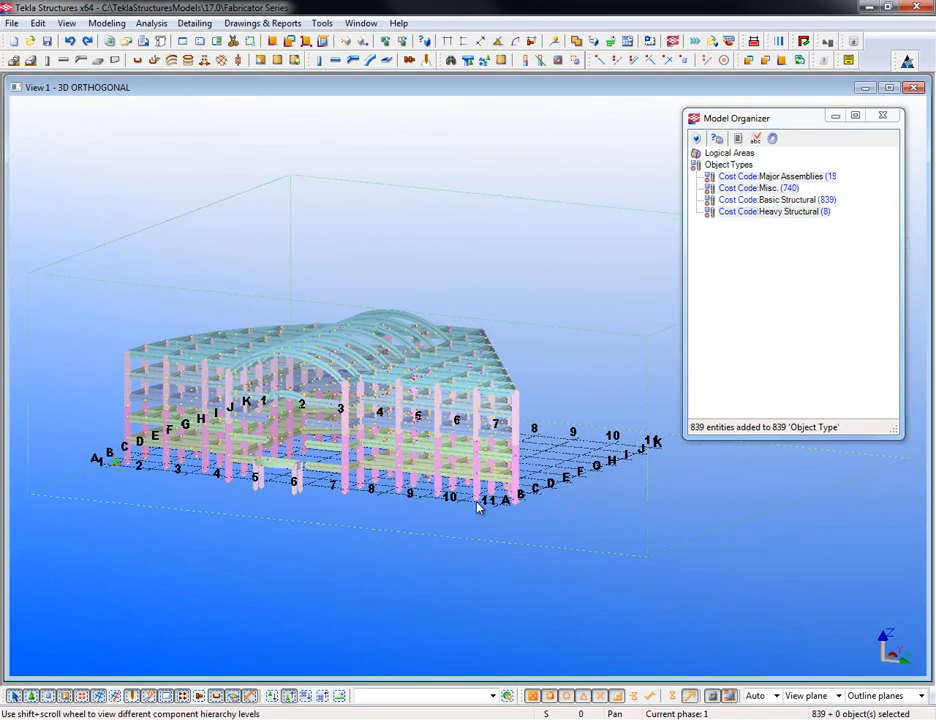
{"action": "scroll", "coordinate": [466, 533], "scroll_direction": "up", "scroll_amount": 4}
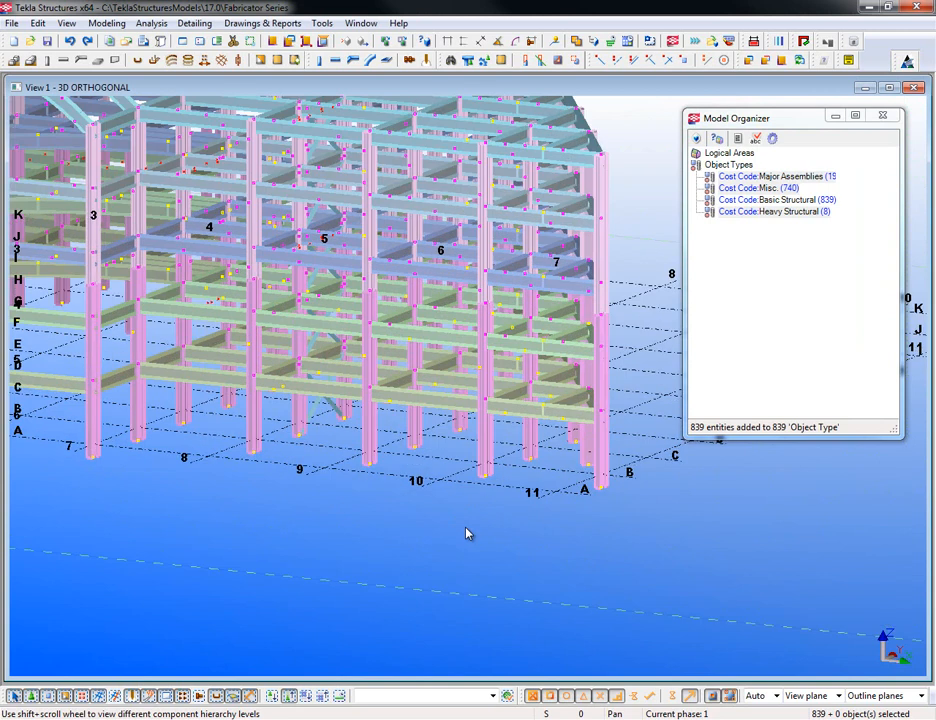
{"action": "middle_click_drag", "start_coordinate": [554, 455], "coordinate": [554, 518], "text": "ctrl"}
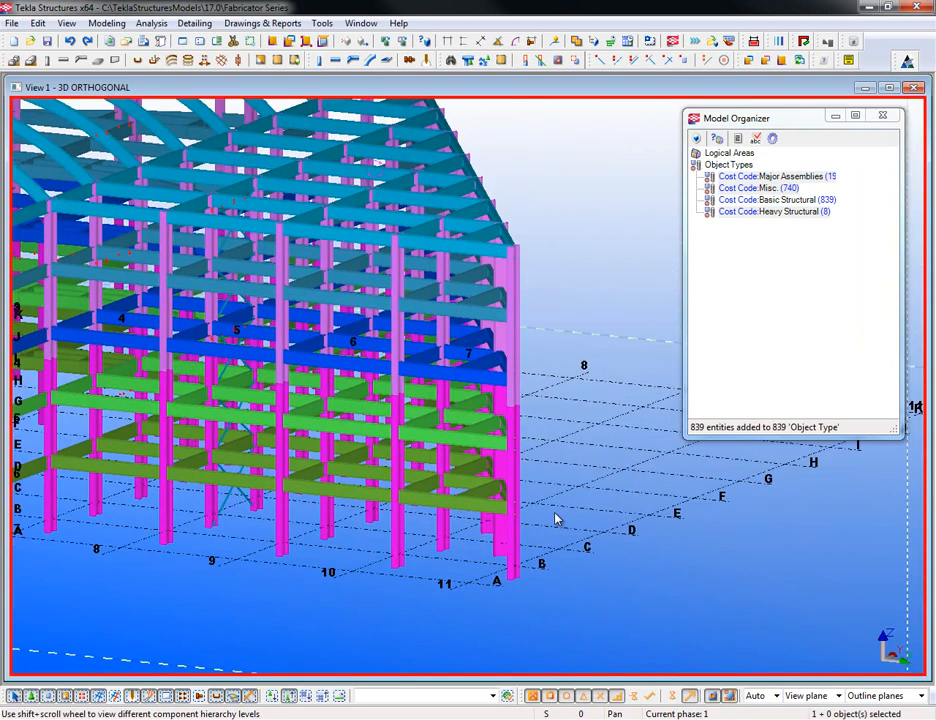
{"action": "middle_click_drag", "start_coordinate": [366, 555], "coordinate": [457, 482], "text": "ctrl"}
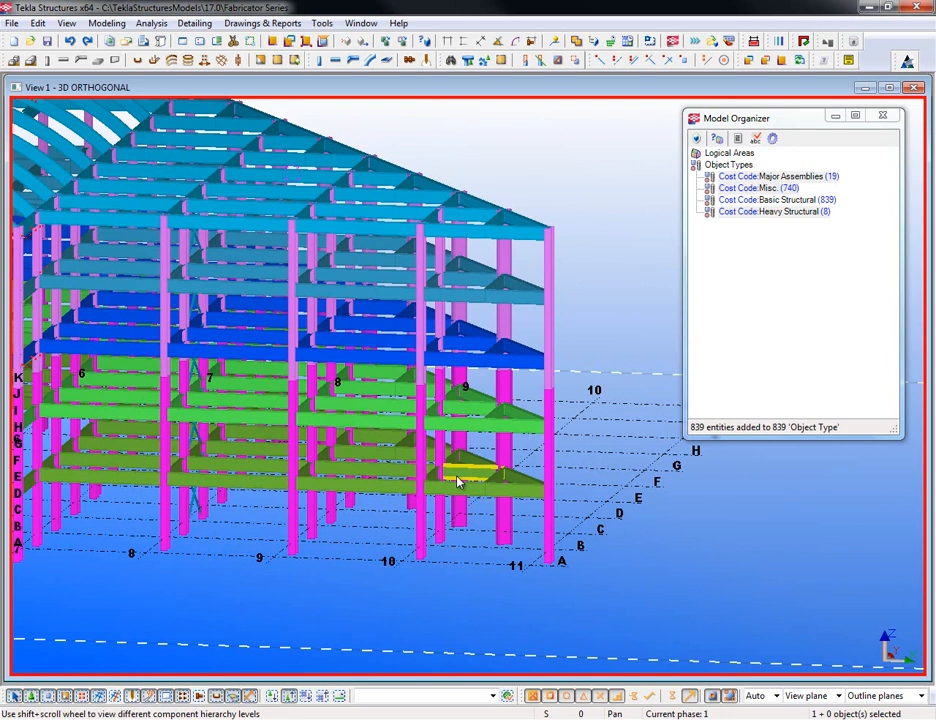
{"action": "middle_click_drag", "start_coordinate": [487, 534], "coordinate": [621, 483], "text": "ctrl"}
{"action": "left_click_drag", "start_coordinate": [621, 483], "coordinate": [362, 378]}
{"action": "left_click", "coordinate": [271, 421], "text": "ctrl"}
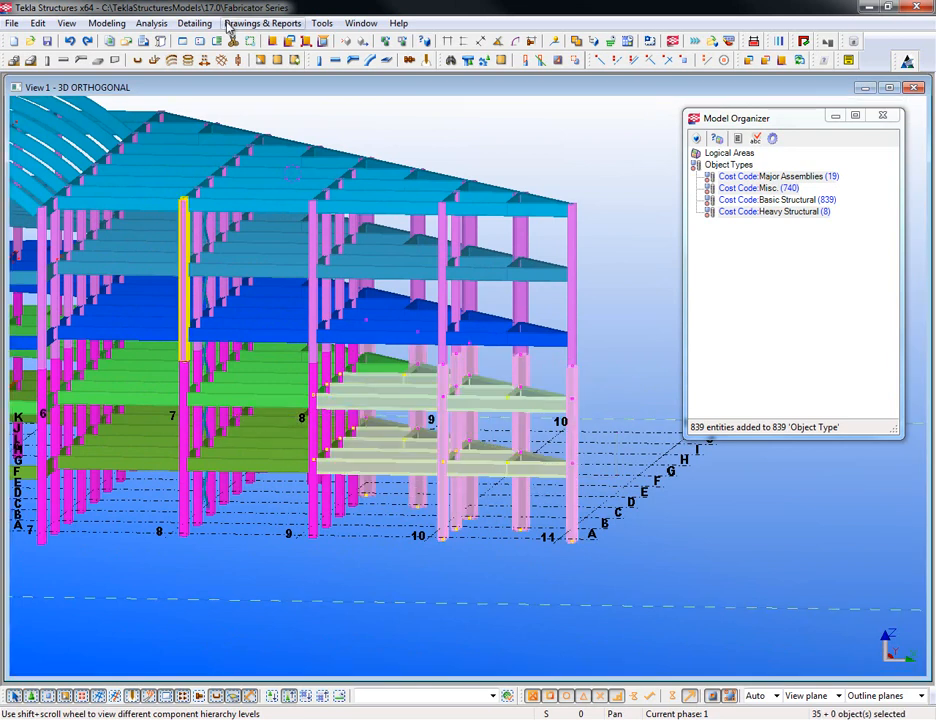
- Bring up the AutoConnection settings from the Detailing menu
{"action": "left_click", "coordinate": [192, 23]}
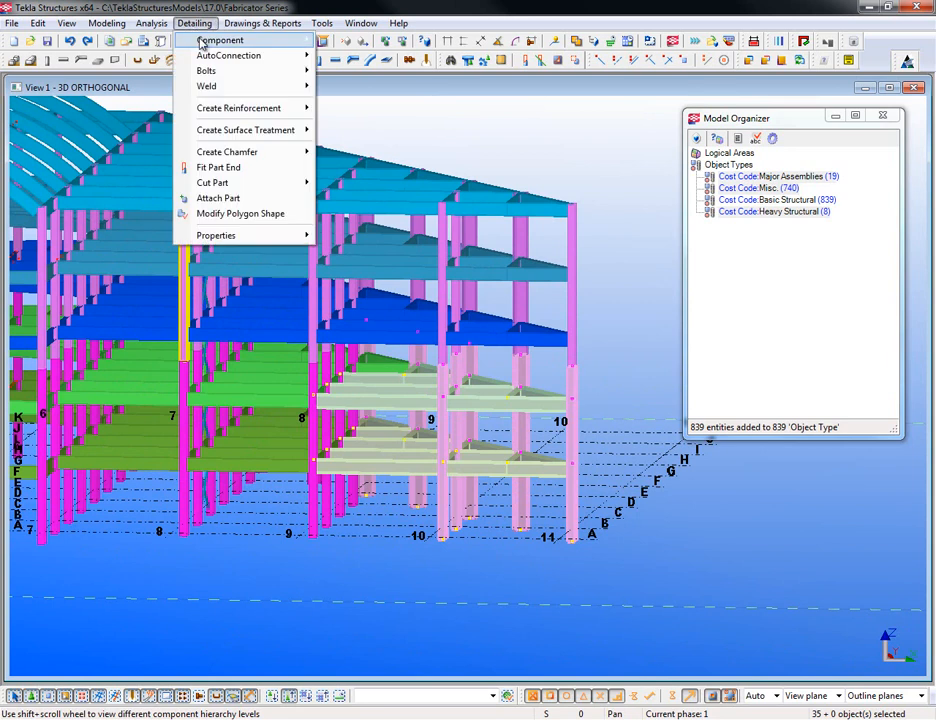
{"action": "mouse_move", "coordinate": [203, 42]}
{"action": "mouse_move", "coordinate": [232, 55]}
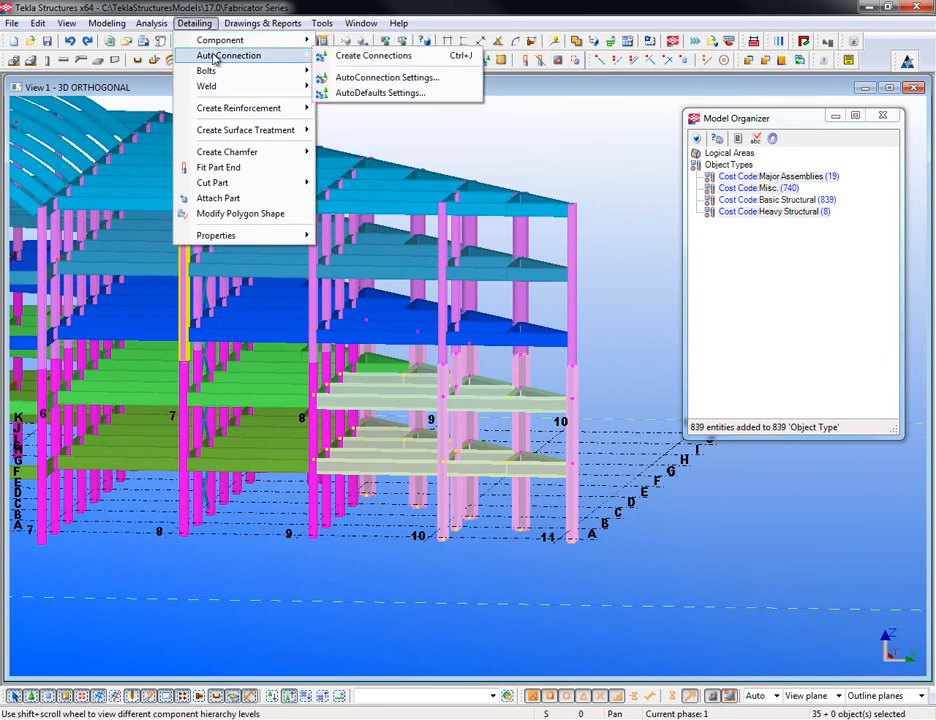
{"action": "left_click", "coordinate": [398, 77]}
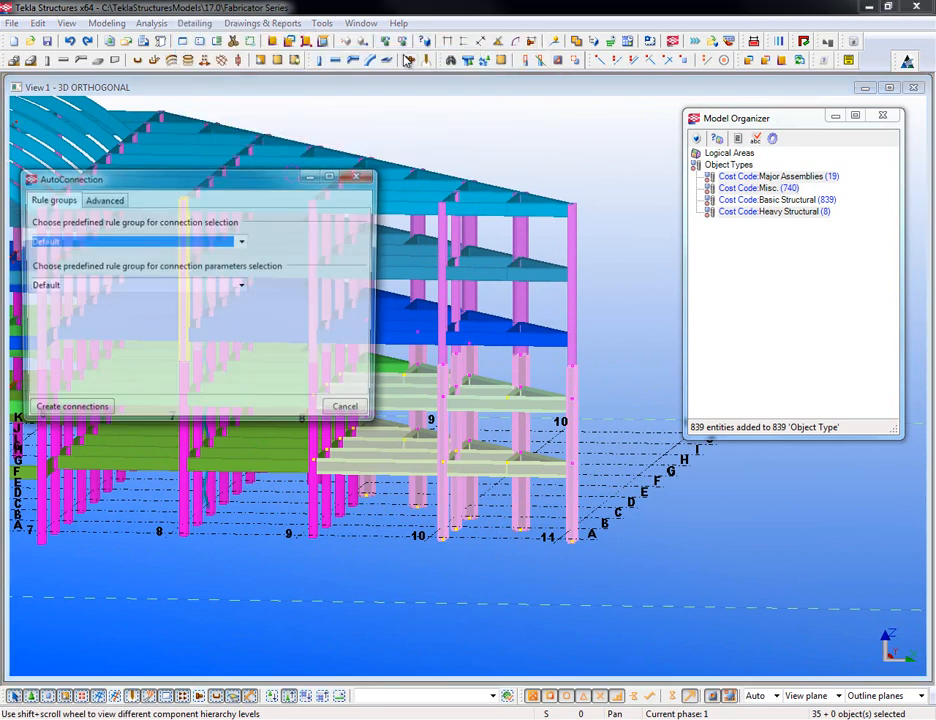
{"action": "left_click_drag", "start_coordinate": [233, 175], "coordinate": [453, 168]}
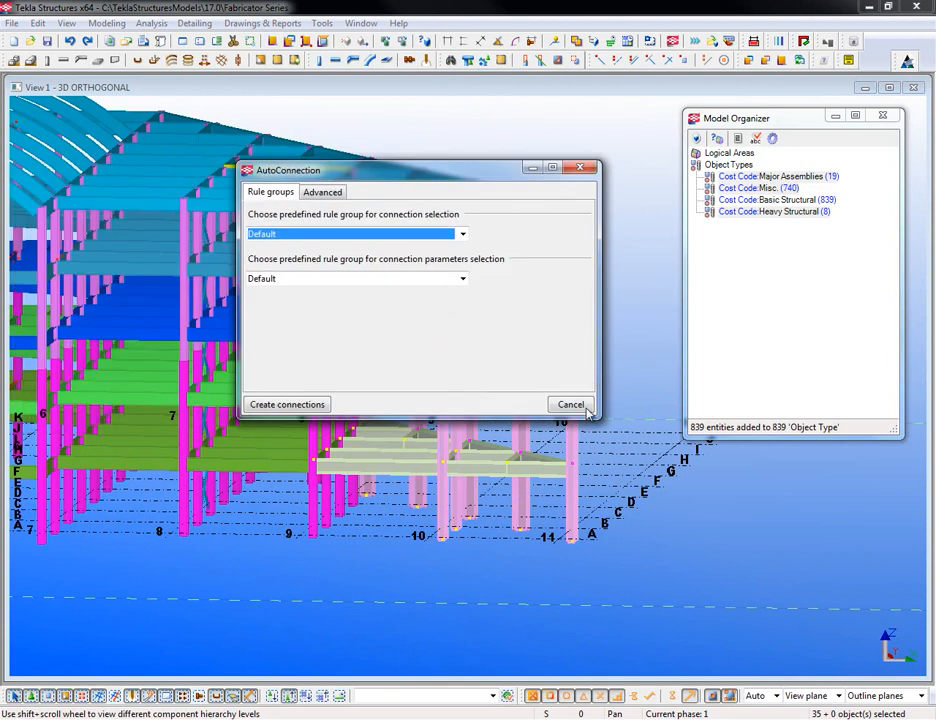
- Set the rule groups to Shear Tabs and create connections on the selected members
{"action": "left_click", "coordinate": [463, 234]}
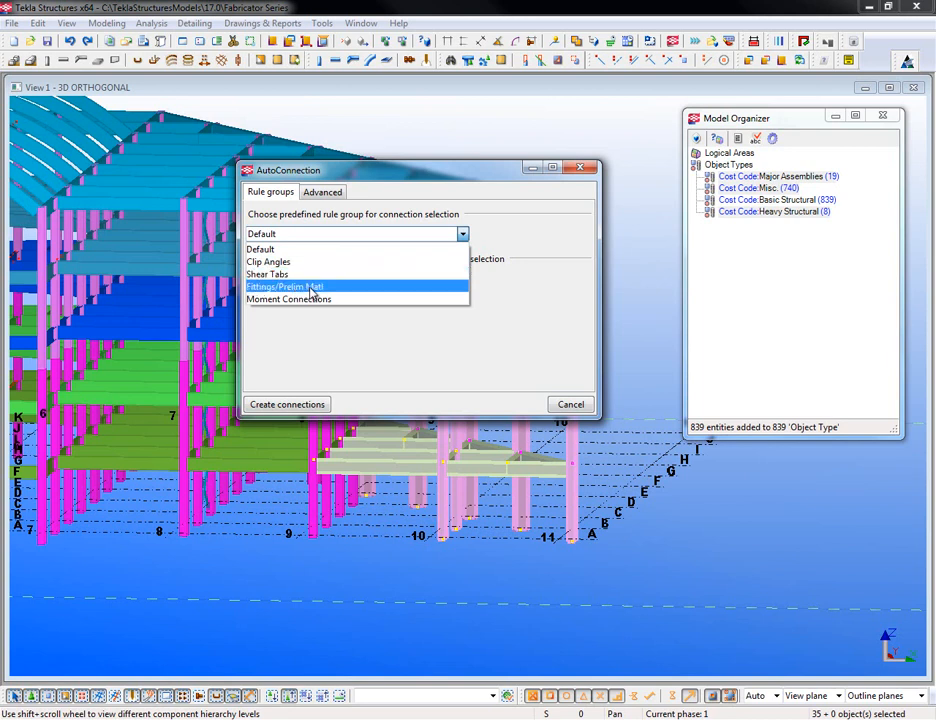
{"action": "left_click", "coordinate": [313, 288]}
{"action": "left_click", "coordinate": [345, 279]}
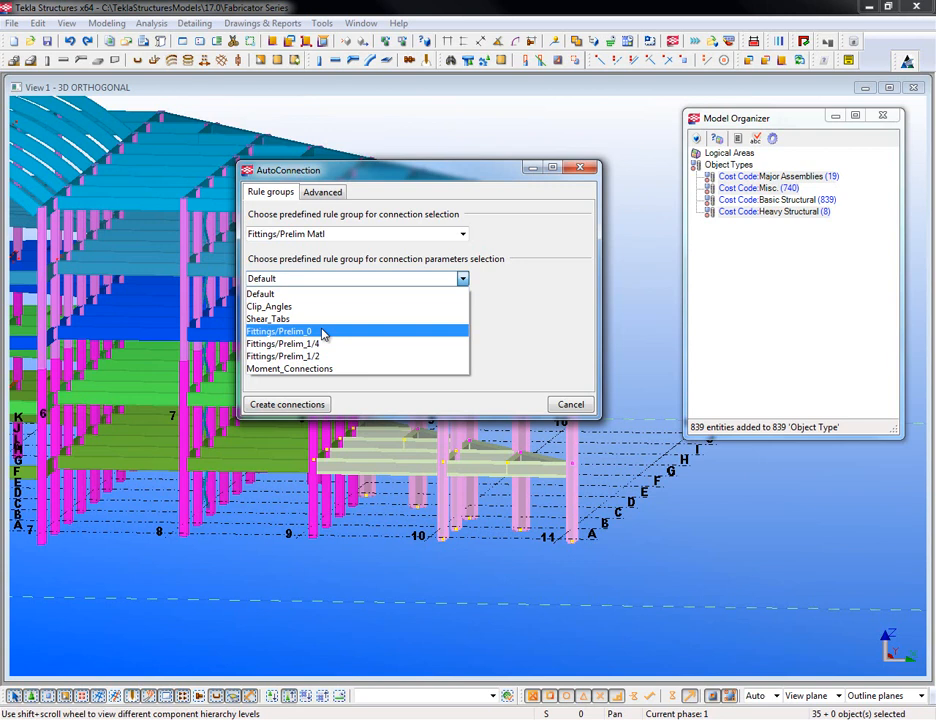
{"action": "left_click", "coordinate": [283, 320]}
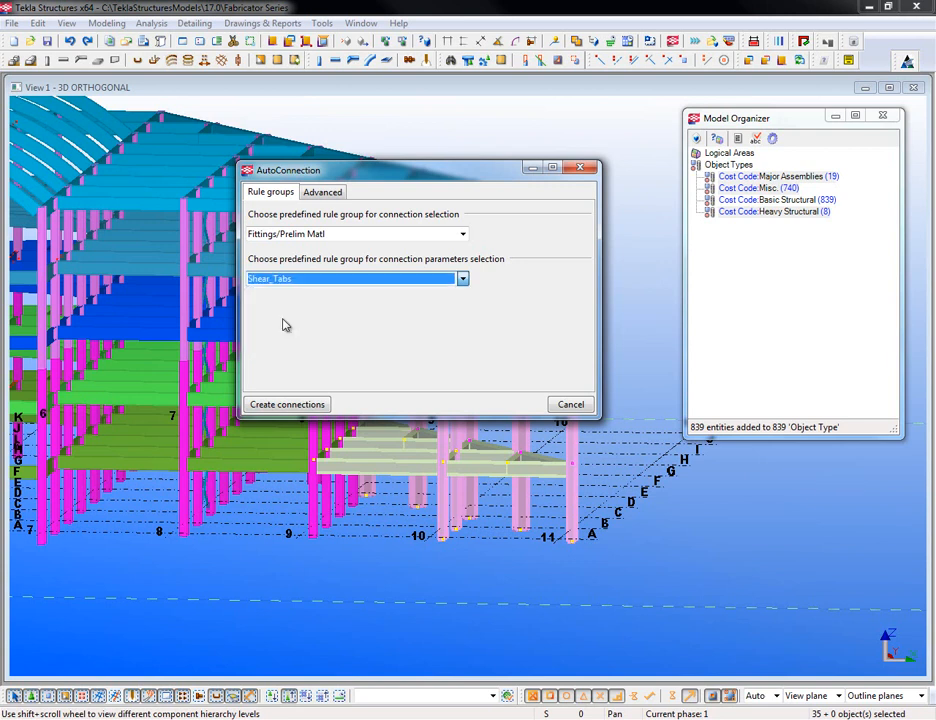
{"action": "left_click", "coordinate": [292, 234]}
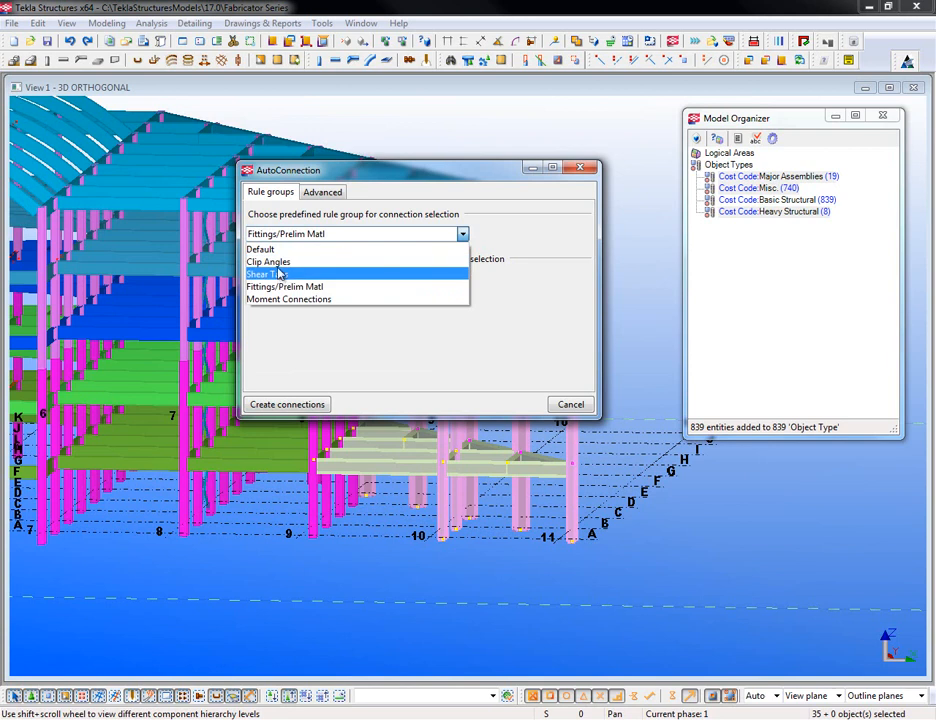
{"action": "left_click", "coordinate": [288, 274]}
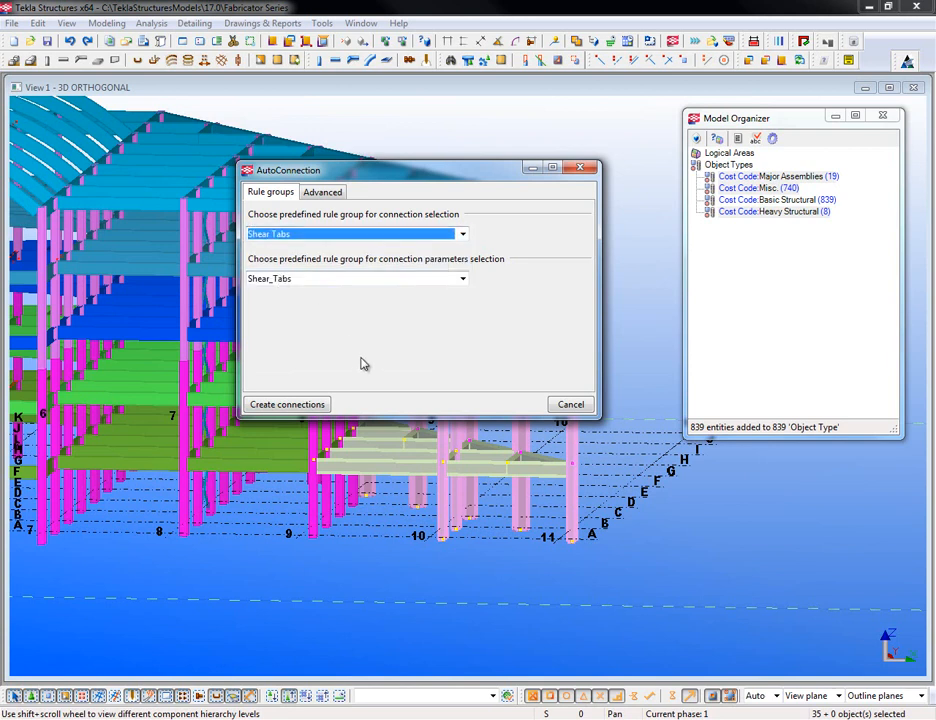
{"action": "left_click", "coordinate": [296, 404]}
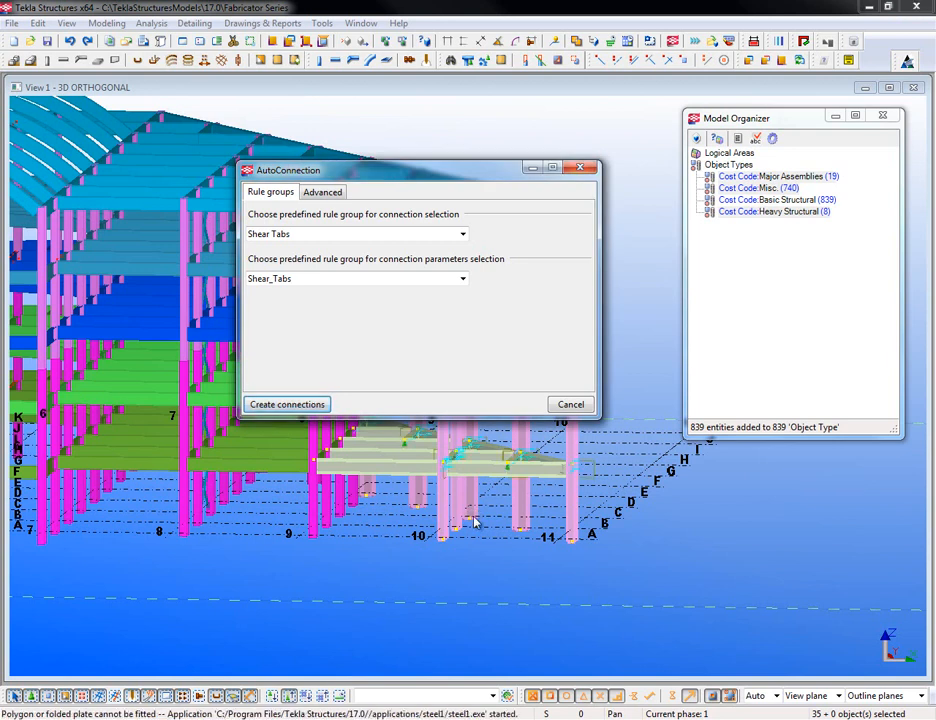
- Cancel the AutoConnection settings and orbit around a beam end to see its new shear tab
{"action": "left_click", "coordinate": [571, 404]}
{"action": "scroll", "coordinate": [402, 535], "scroll_direction": "up", "scroll_amount": 8}
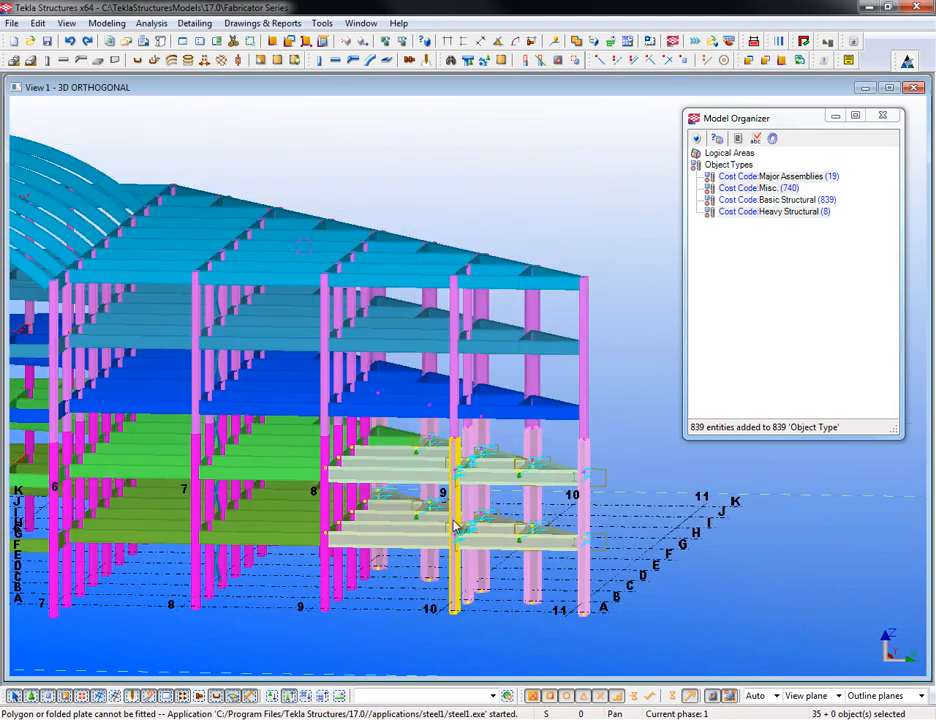
{"action": "scroll", "coordinate": [405, 505], "scroll_direction": "down", "scroll_amount": 5}
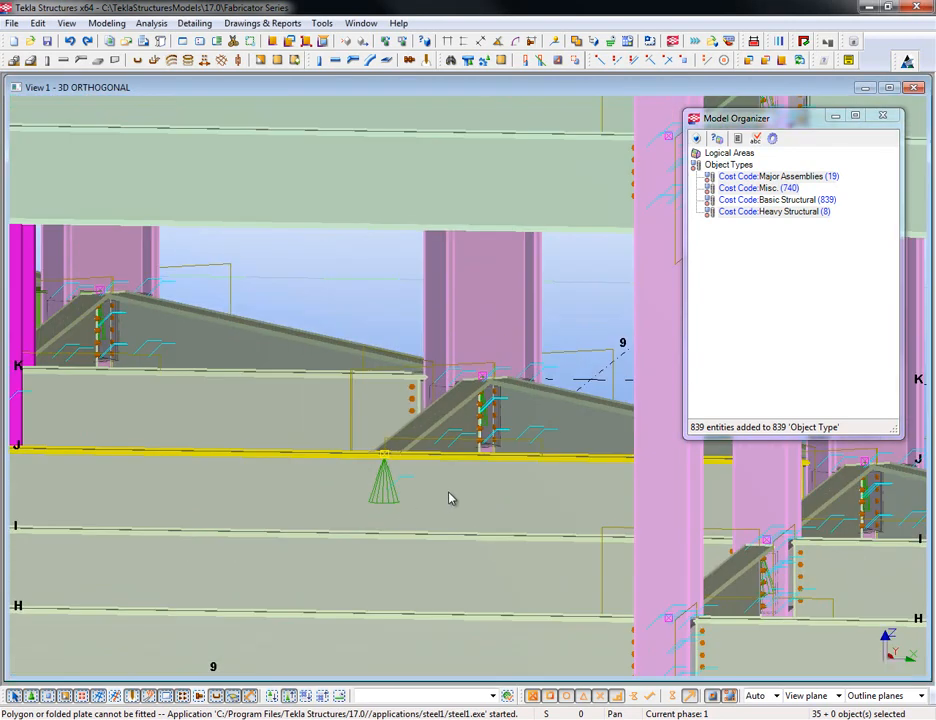
{"action": "scroll", "coordinate": [398, 518], "scroll_direction": "up", "scroll_amount": 3}
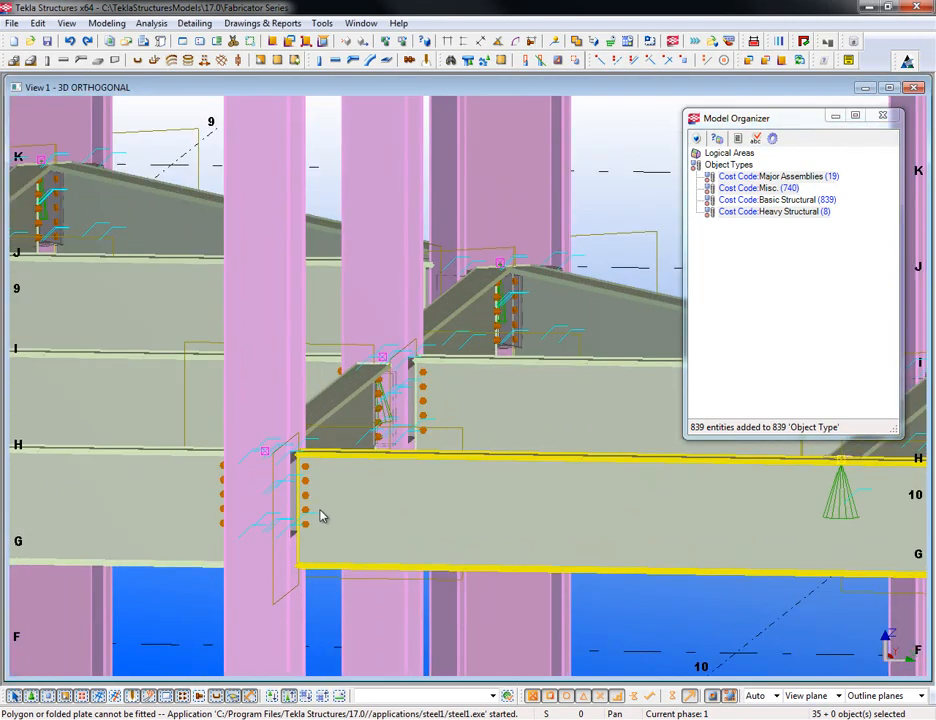
{"action": "key", "text": "v"}
{"action": "left_click", "coordinate": [297, 469]}
{"action": "middle_click_drag", "start_coordinate": [373, 560], "coordinate": [275, 583], "text": "ctrl"}
{"action": "scroll", "coordinate": [296, 484], "scroll_direction": "up", "scroll_amount": 2}
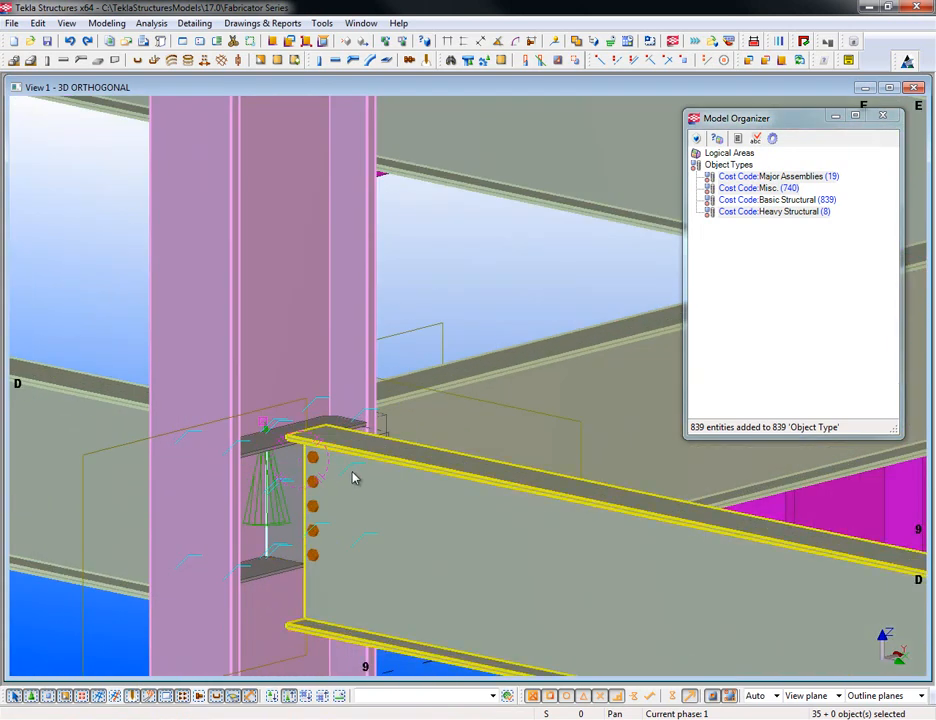
{"action": "scroll", "coordinate": [351, 476], "scroll_direction": "down", "scroll_amount": 5}
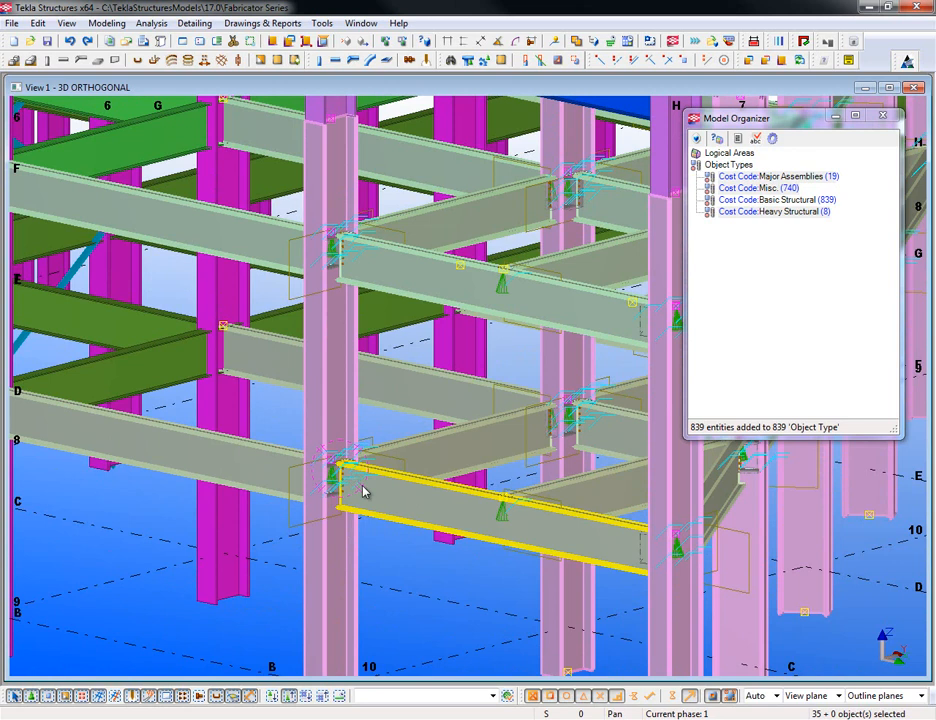
{"action": "scroll", "coordinate": [397, 524], "scroll_direction": "down", "scroll_amount": 2}
- Pan and orbit to a steeper view of the connections at the front column
{"action": "middle_click_drag", "start_coordinate": [298, 496], "coordinate": [397, 545]}
{"action": "scroll", "coordinate": [417, 345], "scroll_direction": "up", "scroll_amount": 4}
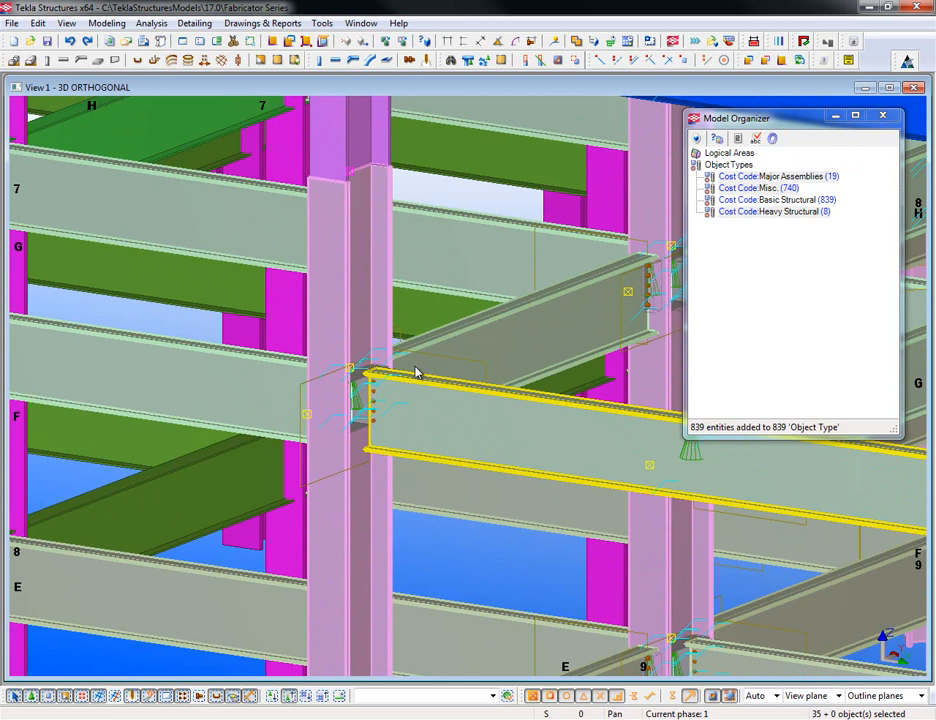
{"action": "scroll", "coordinate": [303, 455], "scroll_direction": "down", "scroll_amount": 2}
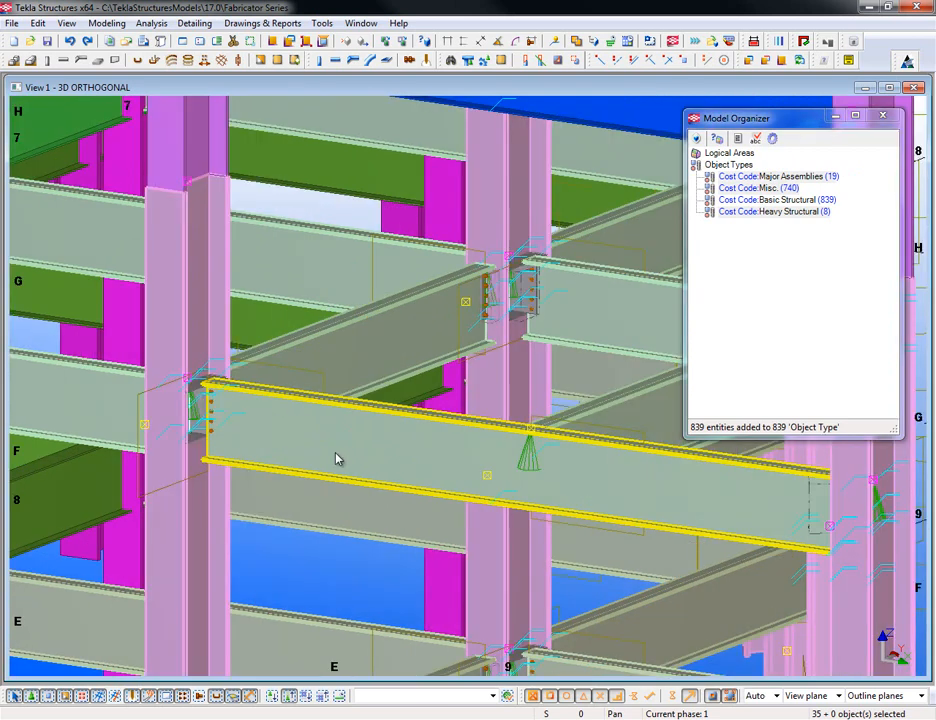
{"action": "scroll", "coordinate": [341, 458], "scroll_direction": "down", "scroll_amount": 1}
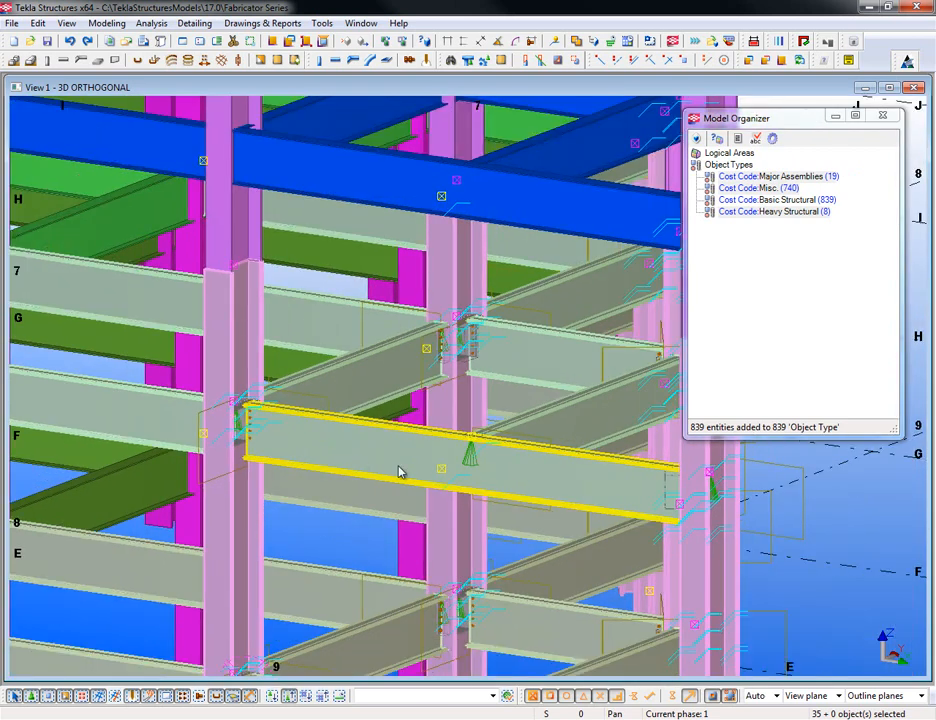
{"action": "middle_click_drag", "start_coordinate": [464, 487], "coordinate": [384, 464]}
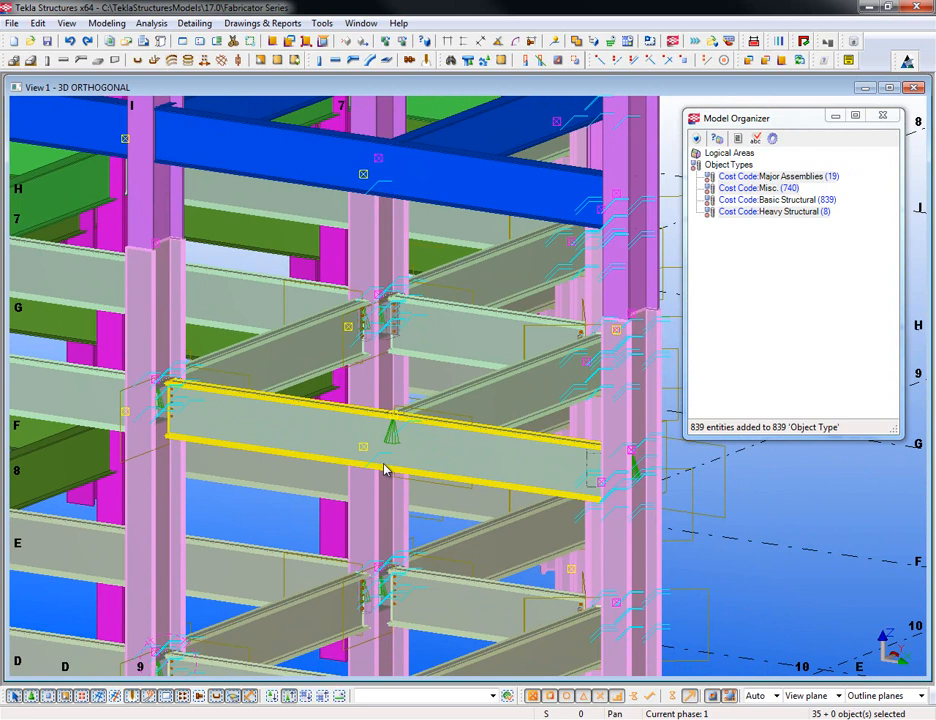
{"action": "scroll", "coordinate": [424, 332], "scroll_direction": "up", "scroll_amount": 2}
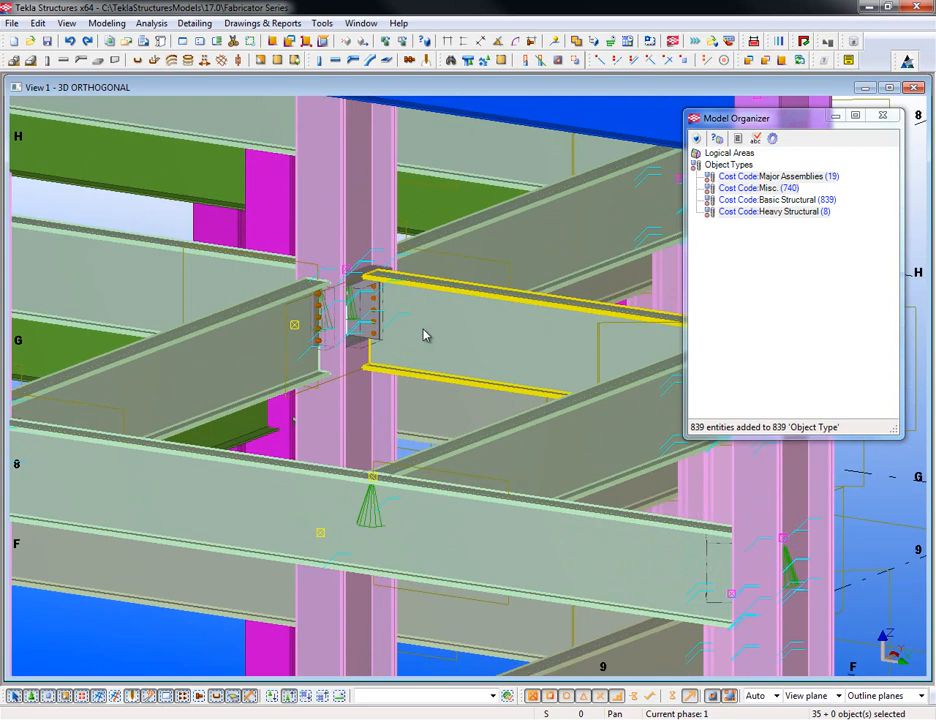
{"action": "middle_click_drag", "start_coordinate": [497, 460], "coordinate": [215, 445]}
{"action": "scroll", "coordinate": [215, 445], "scroll_direction": "down", "scroll_amount": 1}
{"action": "middle_click_drag", "start_coordinate": [400, 462], "coordinate": [448, 495], "text": "ctrl"}
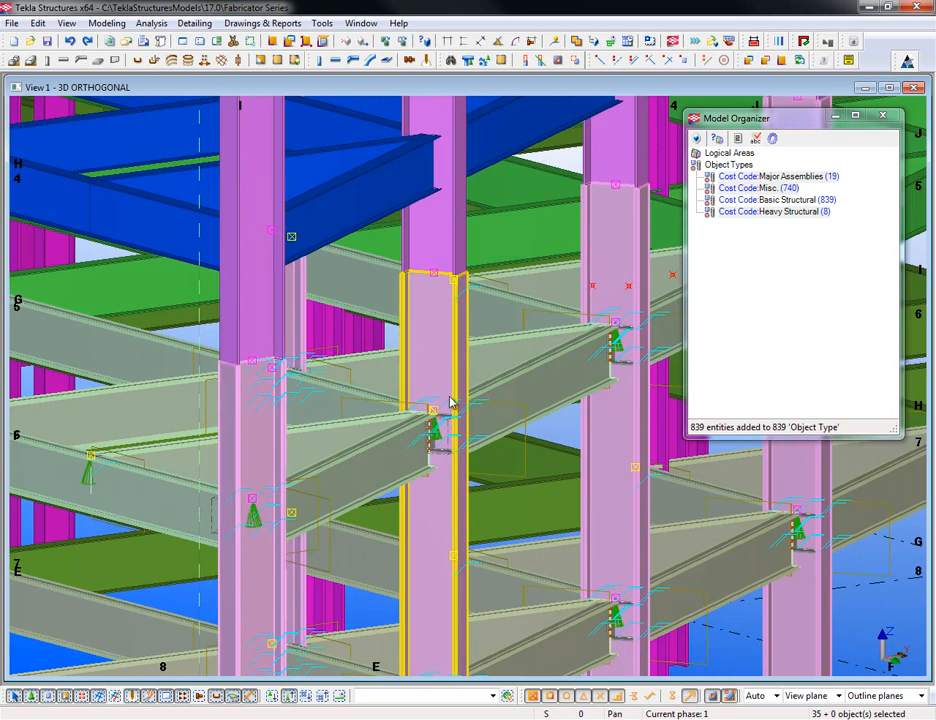
{"action": "scroll", "coordinate": [450, 430], "scroll_direction": "up", "scroll_amount": 5}
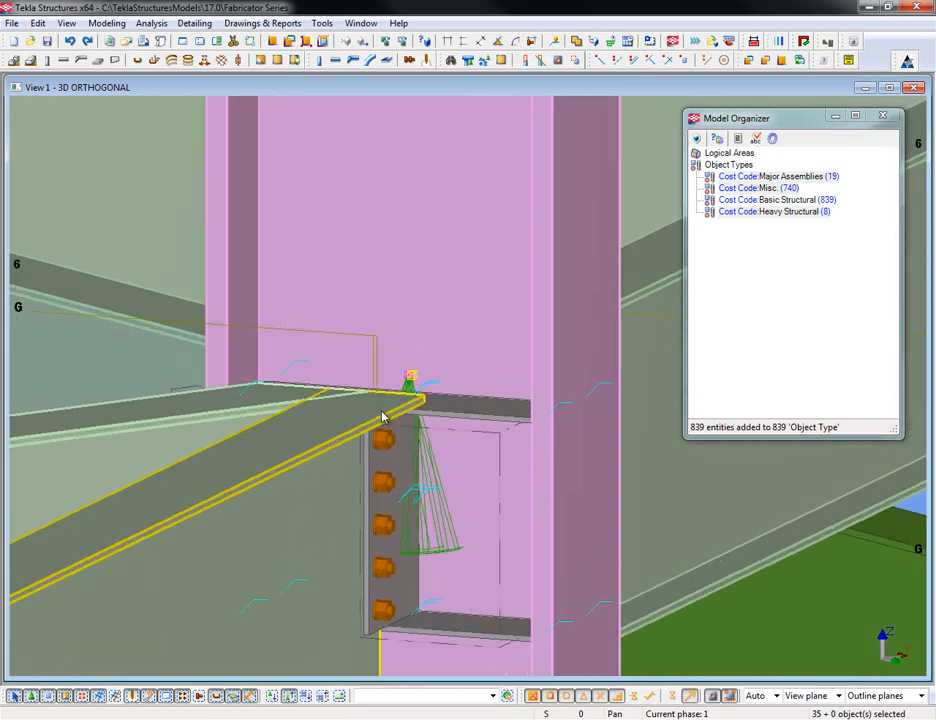
{"action": "scroll", "coordinate": [384, 416], "scroll_direction": "down", "scroll_amount": 3}
- Zoom in on a bolted beam connection, then orbit out to a corner view of the building
{"action": "middle_click_drag", "start_coordinate": [304, 452], "coordinate": [416, 442], "text": "ctrl"}
{"action": "middle_click_drag", "start_coordinate": [102, 361], "coordinate": [408, 449]}
{"action": "scroll", "coordinate": [324, 359], "scroll_direction": "up", "scroll_amount": 3}
{"action": "scroll", "coordinate": [382, 306], "scroll_direction": "up", "scroll_amount": 2}
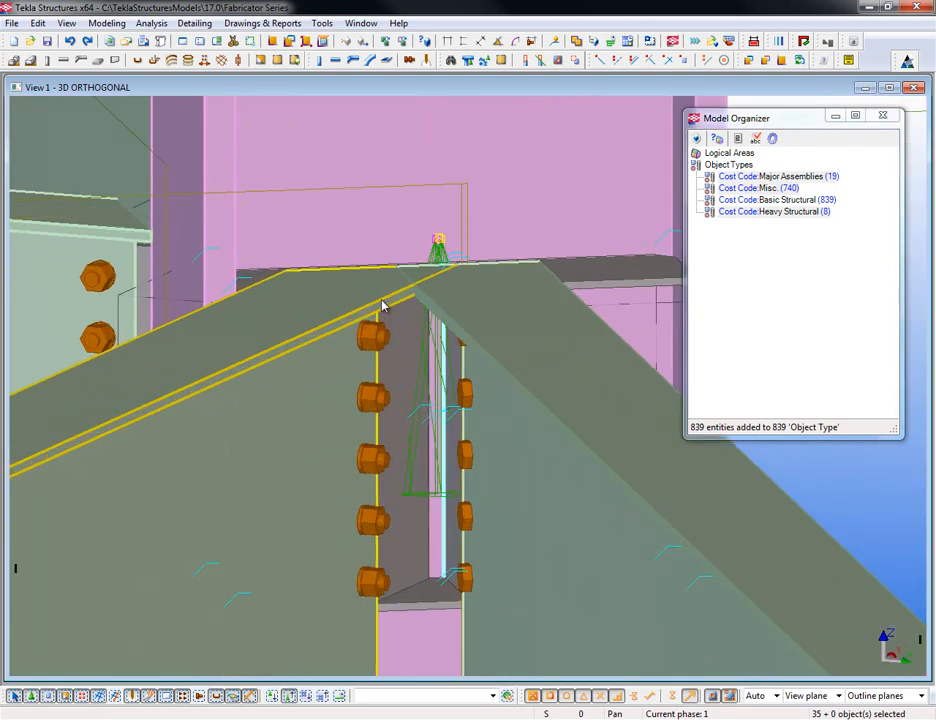
{"action": "scroll", "coordinate": [360, 353], "scroll_direction": "down", "scroll_amount": 2}
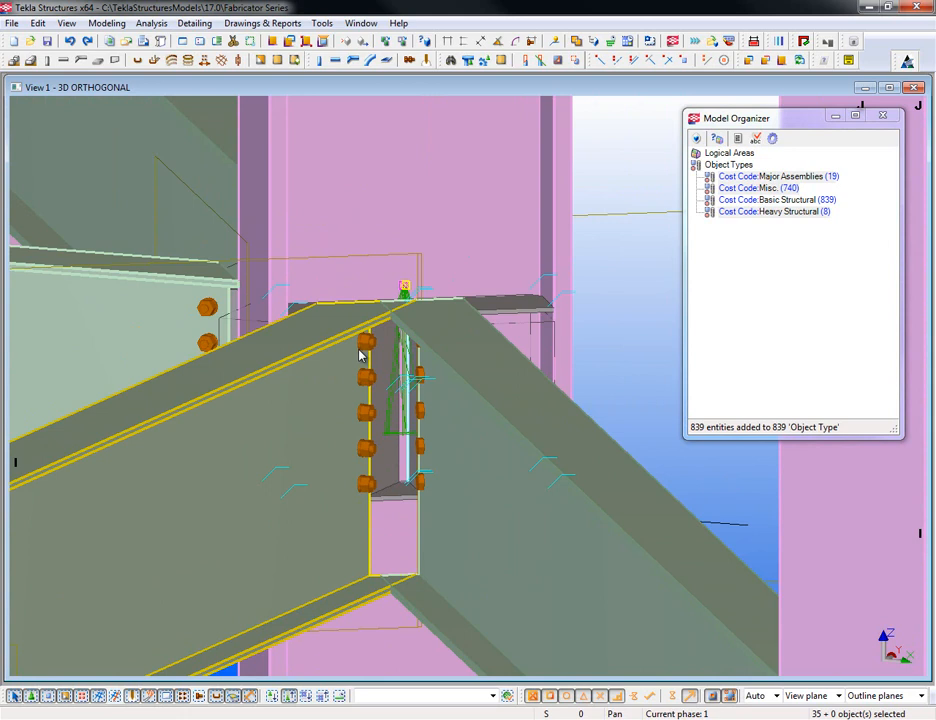
{"action": "scroll", "coordinate": [360, 354], "scroll_direction": "down", "scroll_amount": 2}
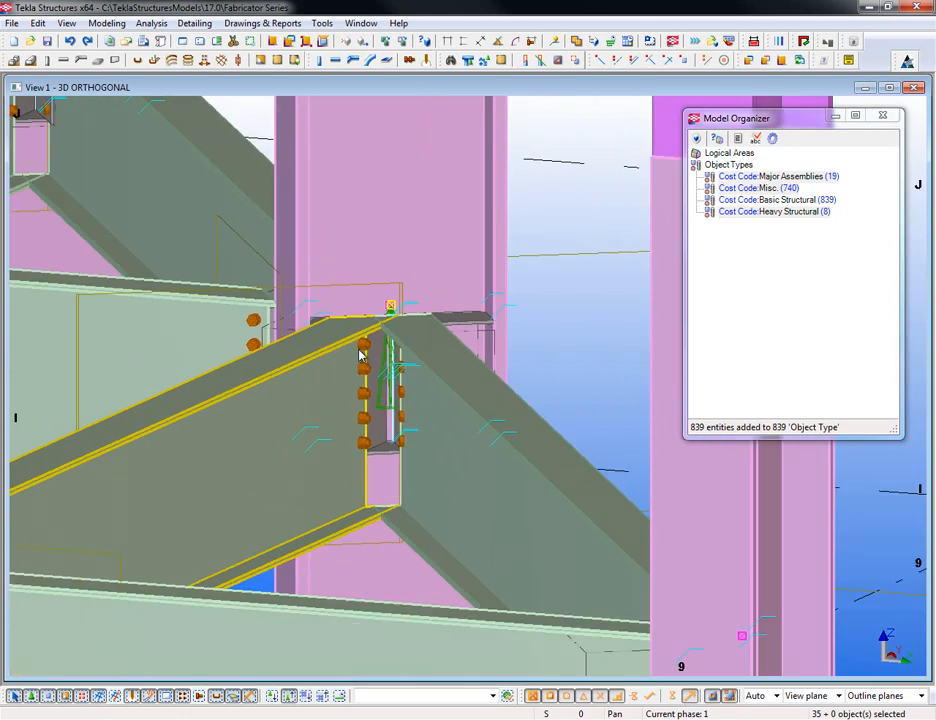
{"action": "scroll", "coordinate": [361, 354], "scroll_direction": "down", "scroll_amount": 3}
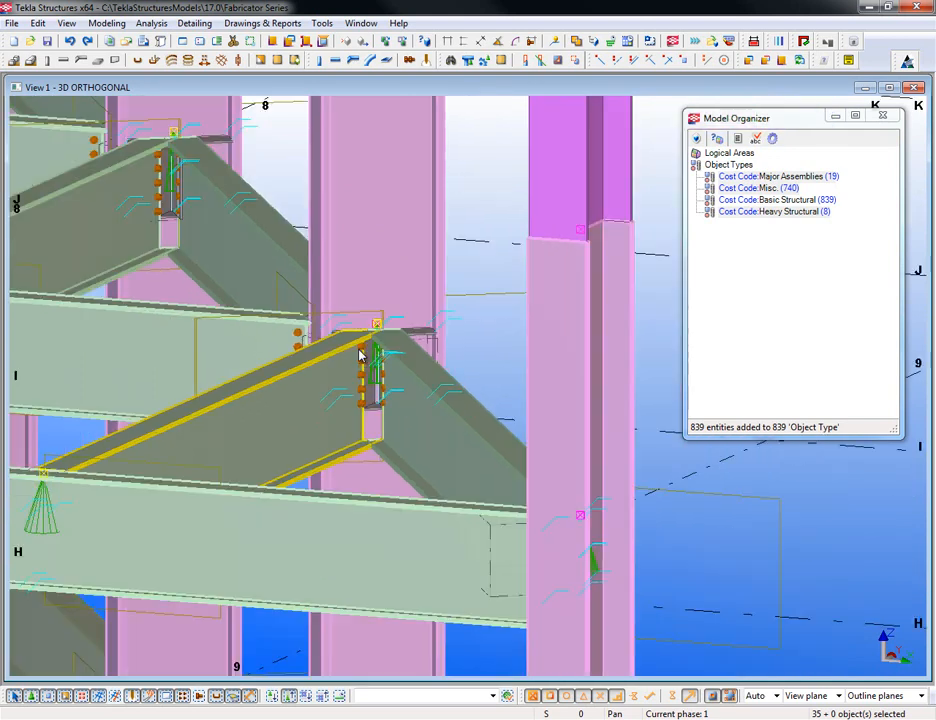
{"action": "scroll", "coordinate": [361, 355], "scroll_direction": "down", "scroll_amount": 1}
{"action": "middle_click_drag", "start_coordinate": [478, 460], "coordinate": [496, 368], "text": "ctrl"}
{"action": "scroll", "coordinate": [492, 372], "scroll_direction": "down", "scroll_amount": 2}
{"action": "scroll", "coordinate": [490, 393], "scroll_direction": "down", "scroll_amount": 2}
{"action": "middle_click_drag", "start_coordinate": [403, 464], "coordinate": [447, 524], "text": "ctrl"}
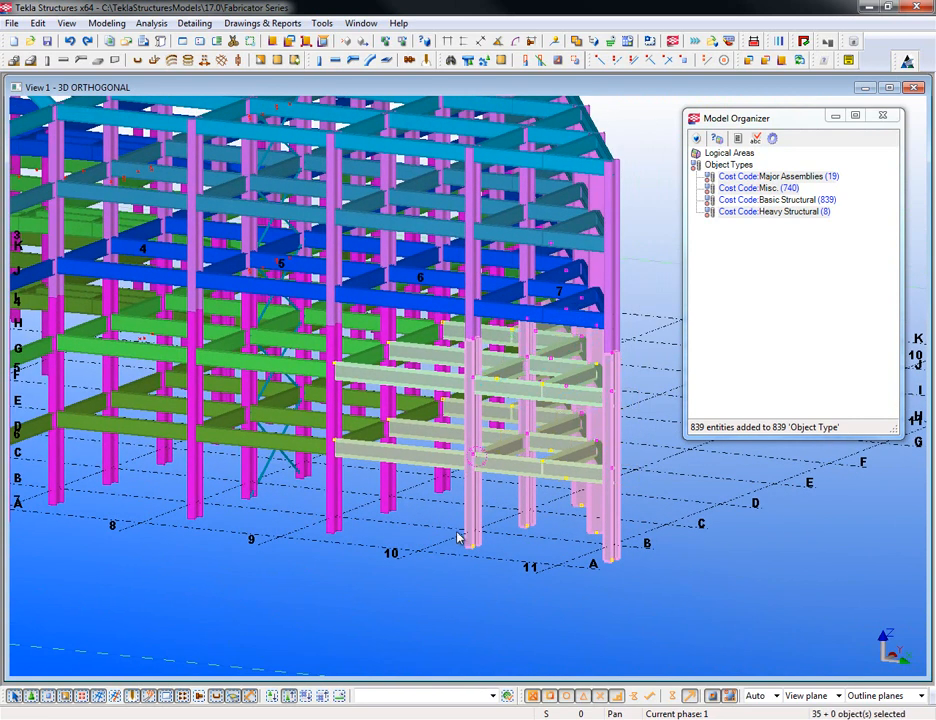
- Open the W24X55, A992 floor beam's user-defined attributes on the Estimating tab
{"action": "left_click", "coordinate": [211, 541]}
{"action": "middle_click_drag", "start_coordinate": [211, 541], "coordinate": [341, 565]}
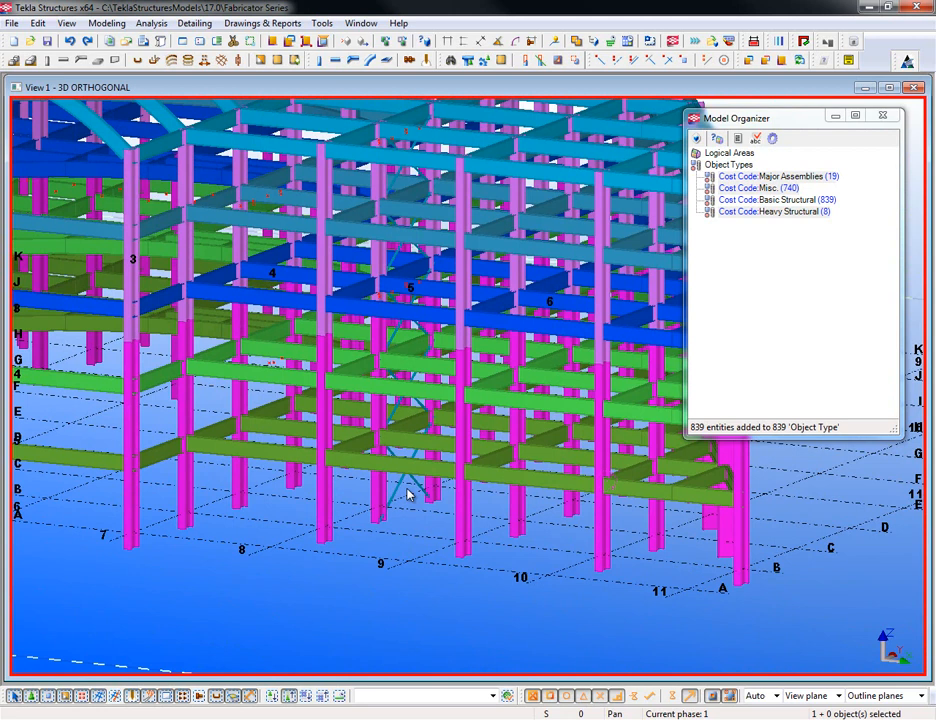
{"action": "double_click", "coordinate": [355, 465]}
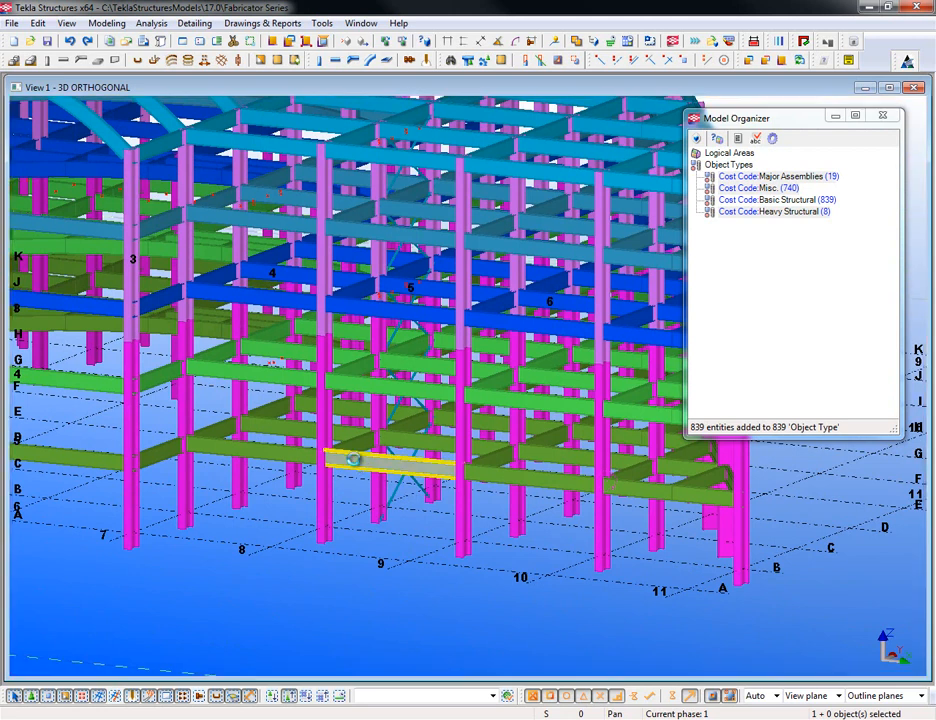
{"action": "left_click_drag", "start_coordinate": [141, 180], "coordinate": [159, 173]}
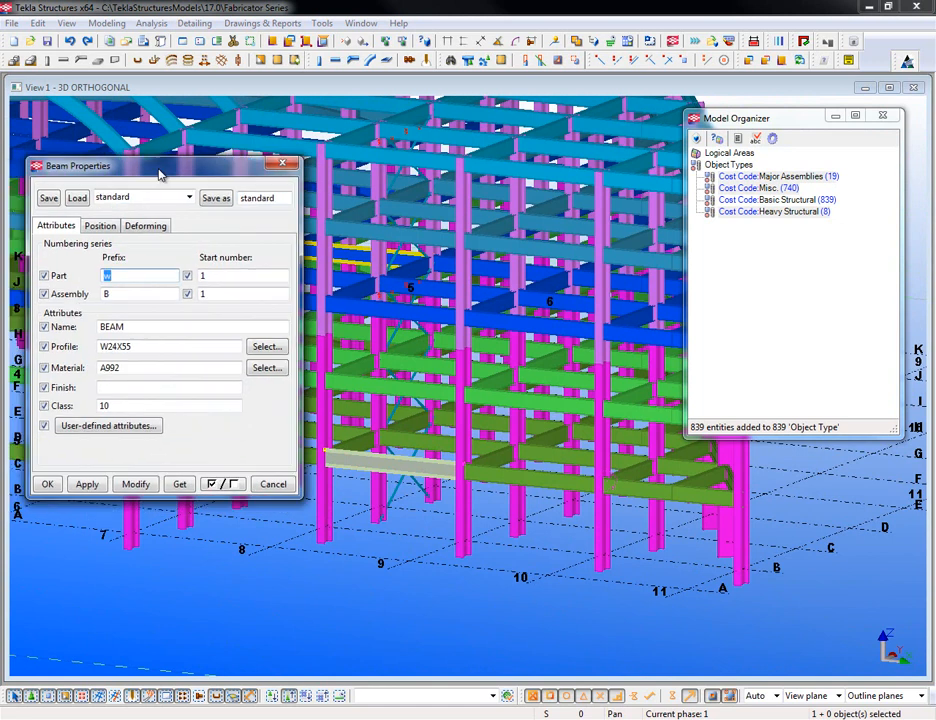
{"action": "left_click", "coordinate": [115, 426]}
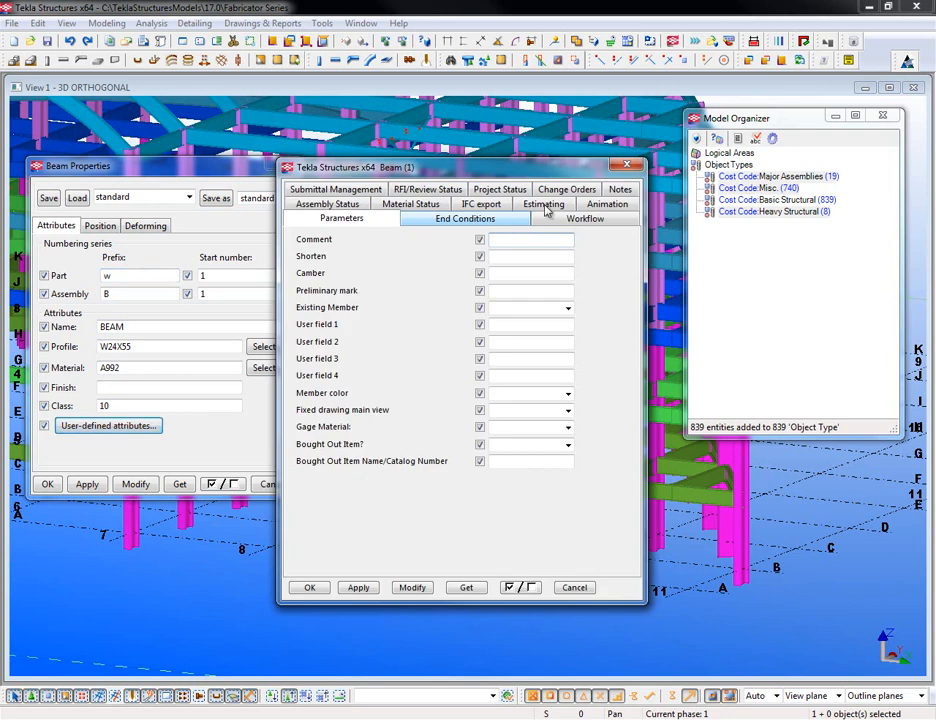
{"action": "left_click", "coordinate": [542, 207]}
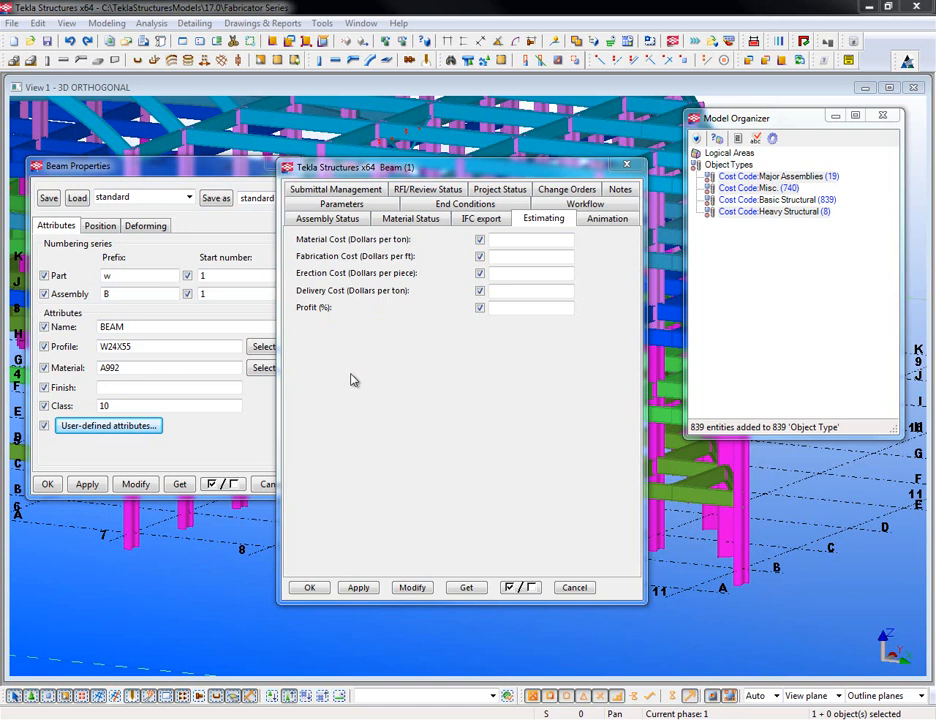
{"action": "left_click_drag", "start_coordinate": [374, 174], "coordinate": [404, 175]}
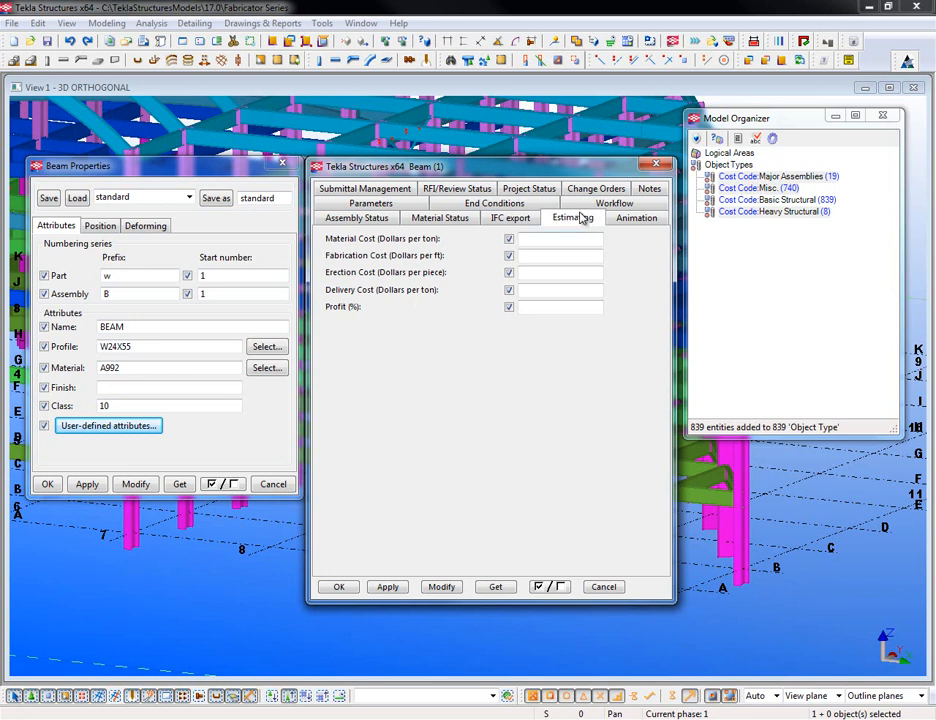
- Clear all five Estimating cost and profit checkboxes in the beam's attributes
{"action": "left_click_drag", "start_coordinate": [510, 172], "coordinate": [522, 261]}
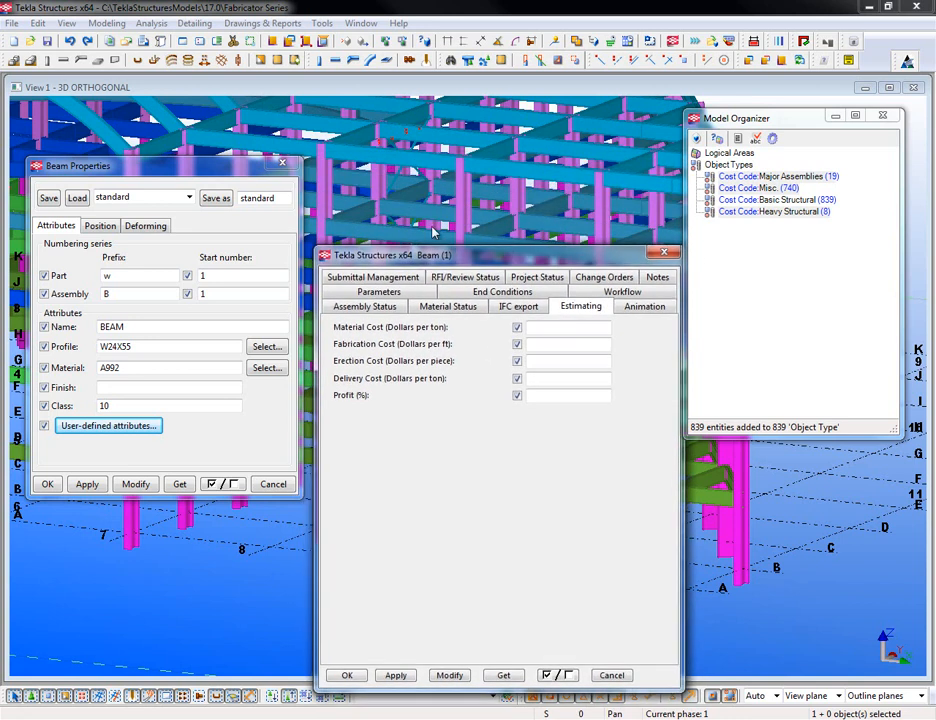
{"action": "left_click_drag", "start_coordinate": [227, 175], "coordinate": [240, 270]}
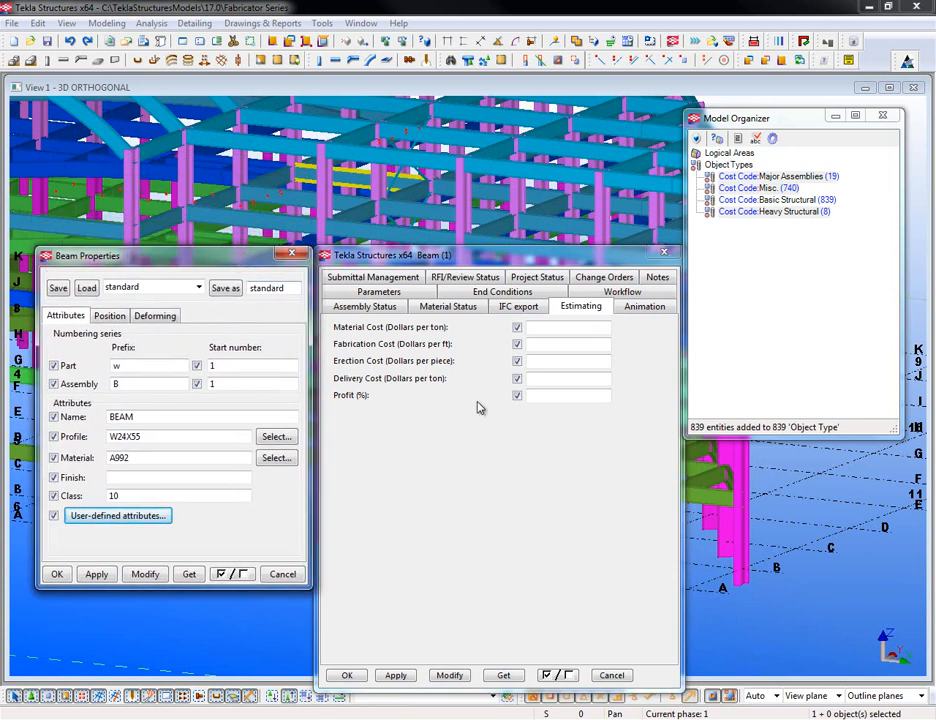
{"action": "left_click", "coordinate": [229, 576]}
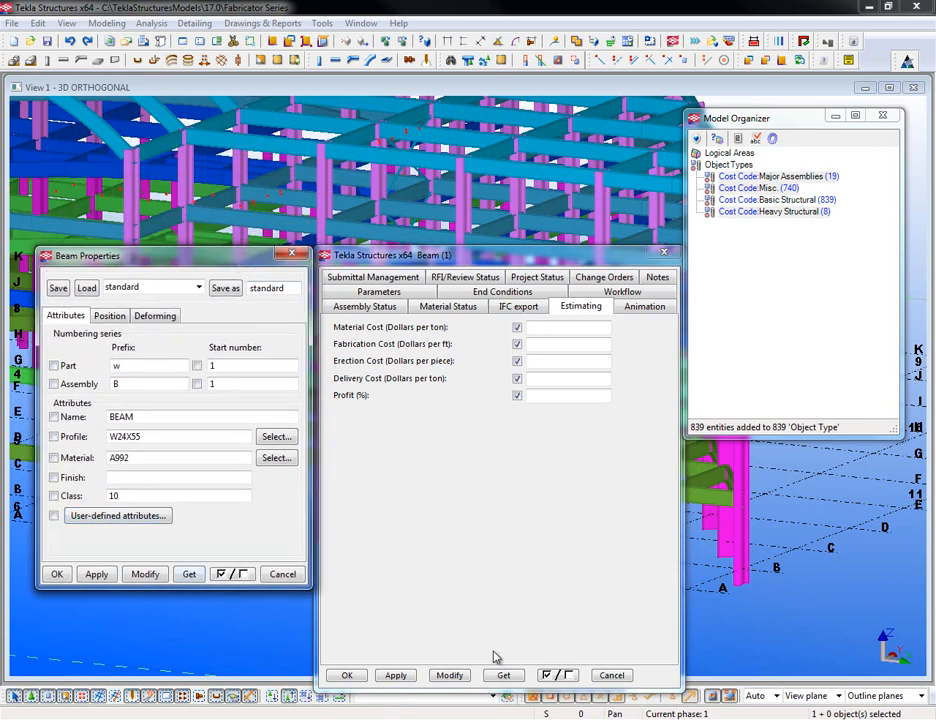
{"action": "left_click", "coordinate": [560, 675]}
{"action": "left_click", "coordinate": [568, 677]}
{"action": "left_click", "coordinate": [568, 677]}
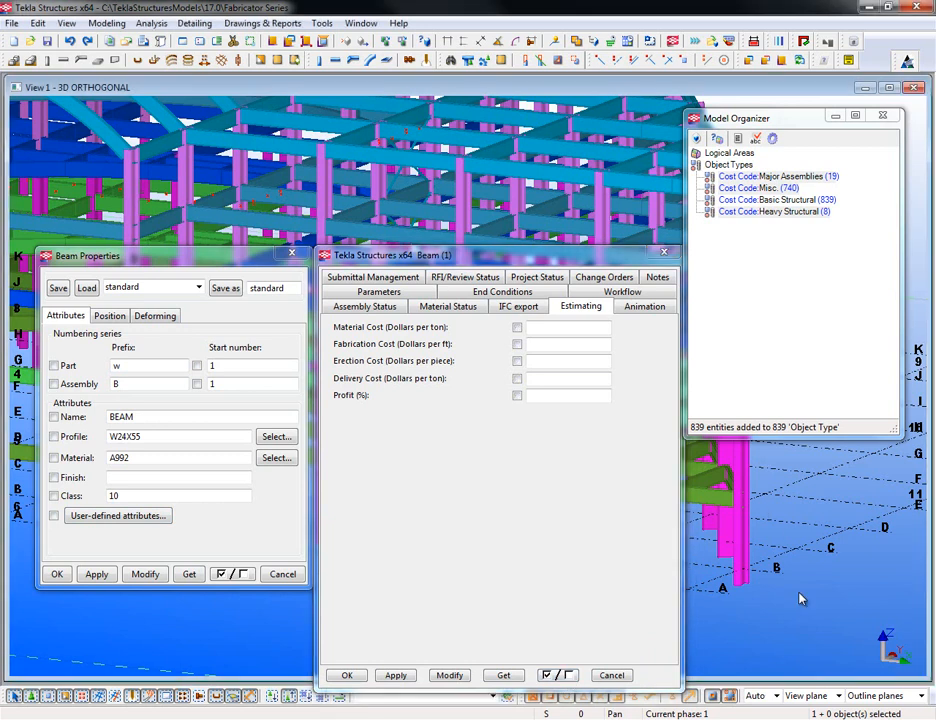
- Zoom out to show the whole building and move Model Organizer lower
{"action": "scroll", "coordinate": [740, 528], "scroll_direction": "down", "scroll_amount": 4}
{"action": "scroll", "coordinate": [750, 530], "scroll_direction": "down", "scroll_amount": 3}
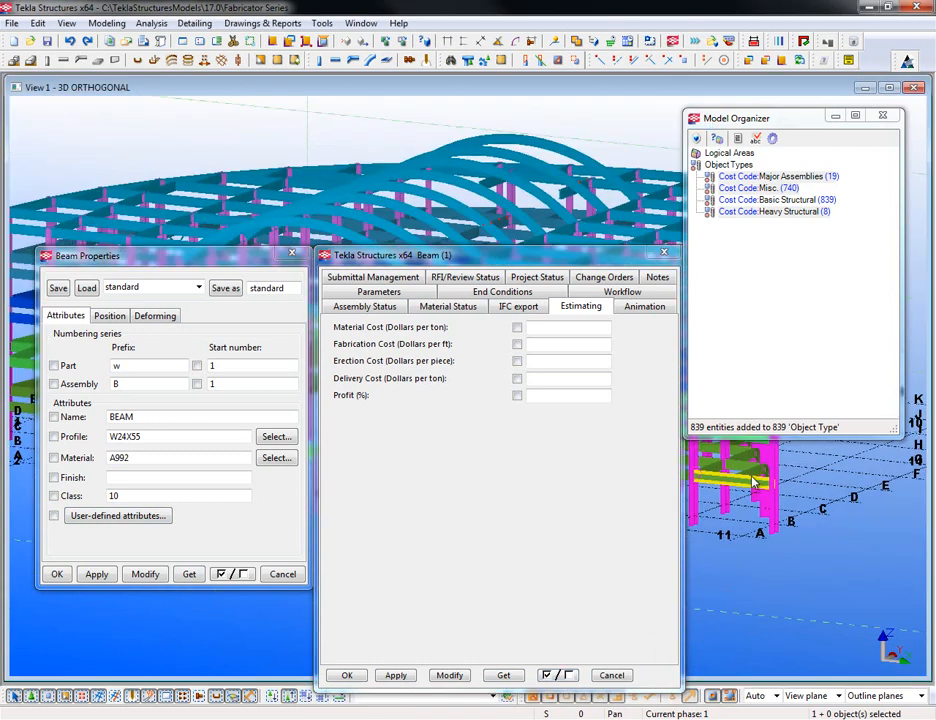
{"action": "scroll", "coordinate": [762, 532], "scroll_direction": "down", "scroll_amount": 2}
{"action": "middle_click_drag", "start_coordinate": [761, 577], "coordinate": [533, 280]}
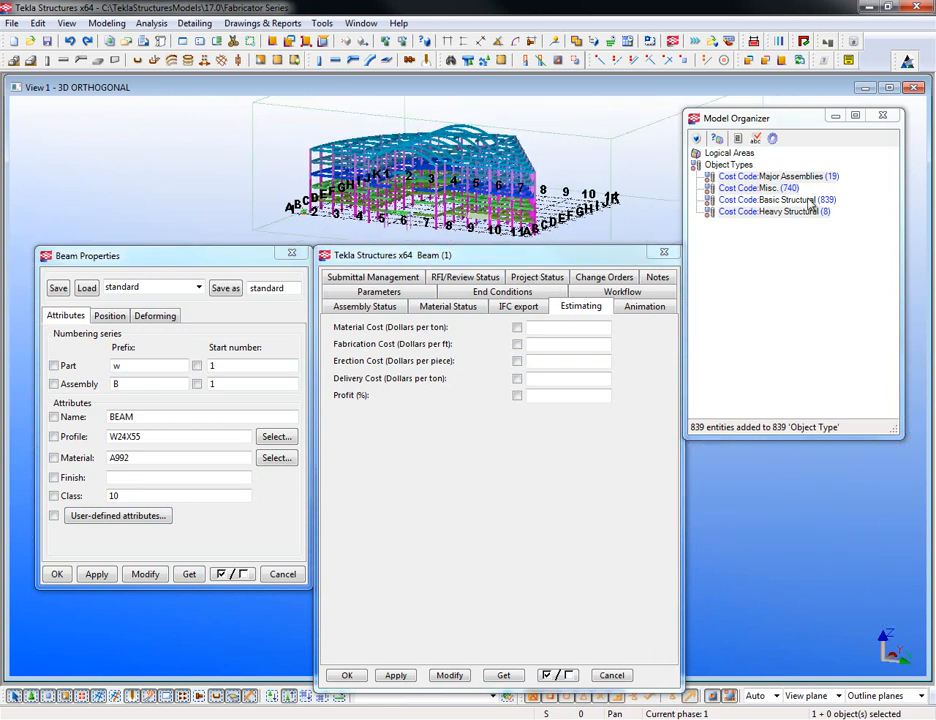
{"action": "left_click_drag", "start_coordinate": [769, 124], "coordinate": [778, 263]}
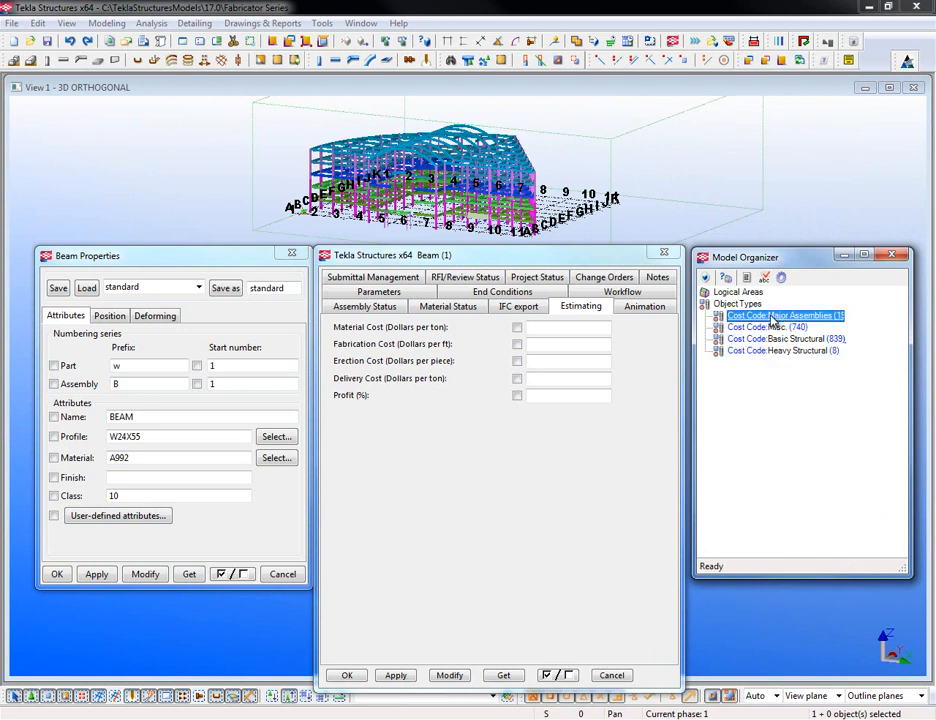
- Select the Cost Code:Major Assemblies objects in the model from Model Organizer, redrawing the view first
{"action": "right_click", "coordinate": [771, 319]}
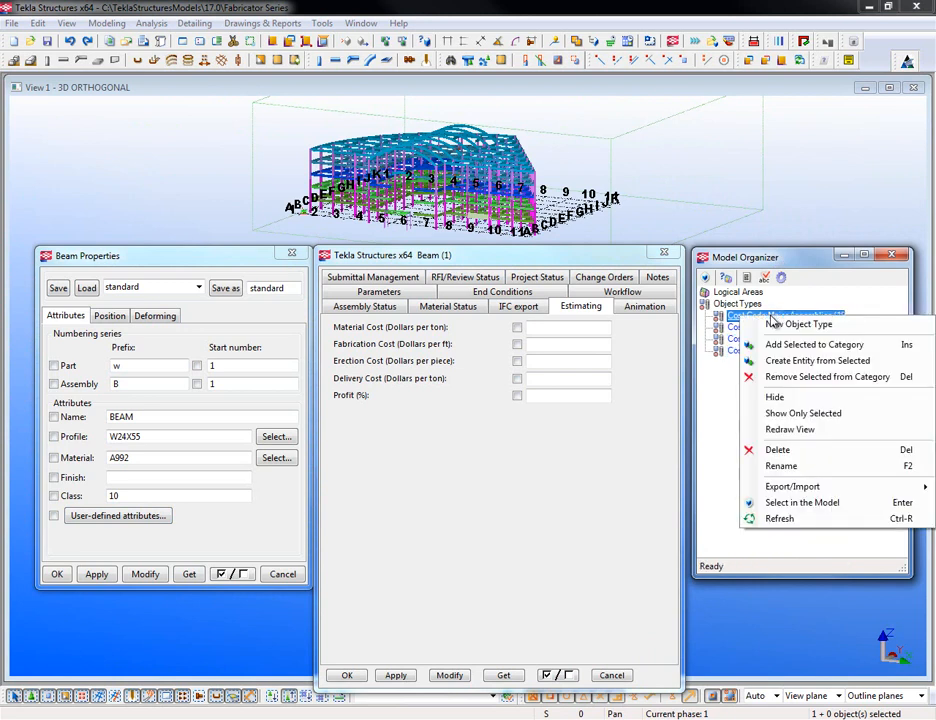
{"action": "left_click", "coordinate": [798, 503]}
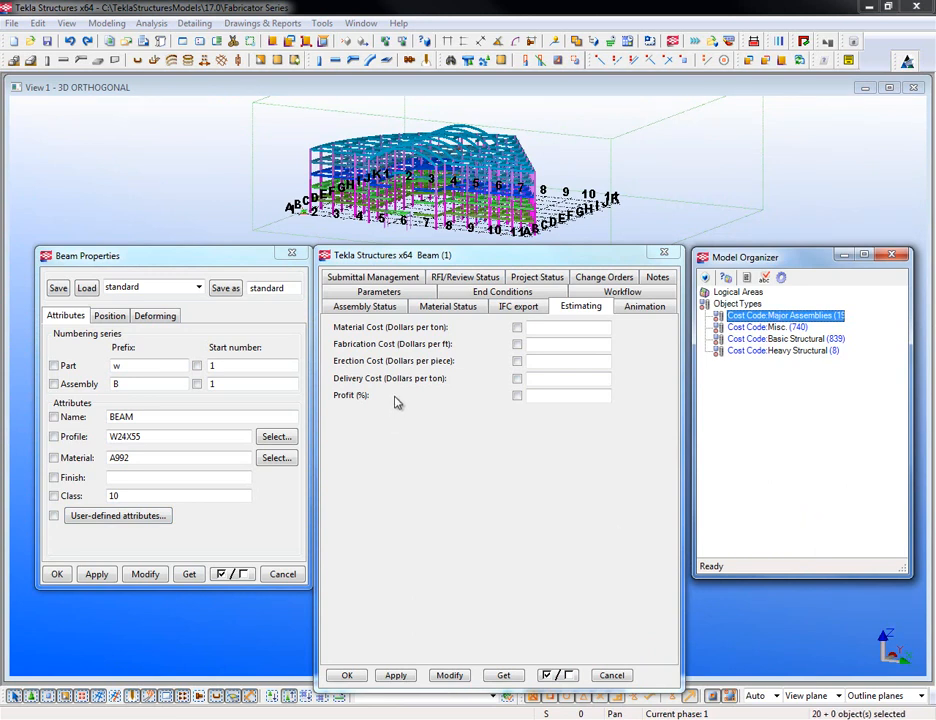
{"action": "left_click", "coordinate": [662, 158]}
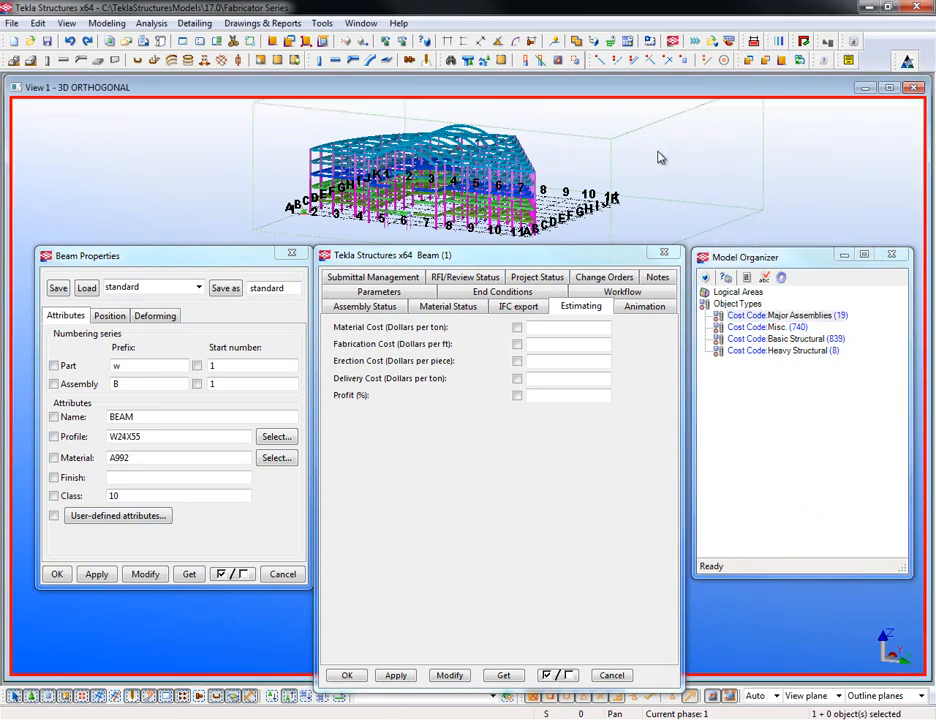
{"action": "right_click", "coordinate": [660, 157]}
{"action": "left_click", "coordinate": [708, 237]}
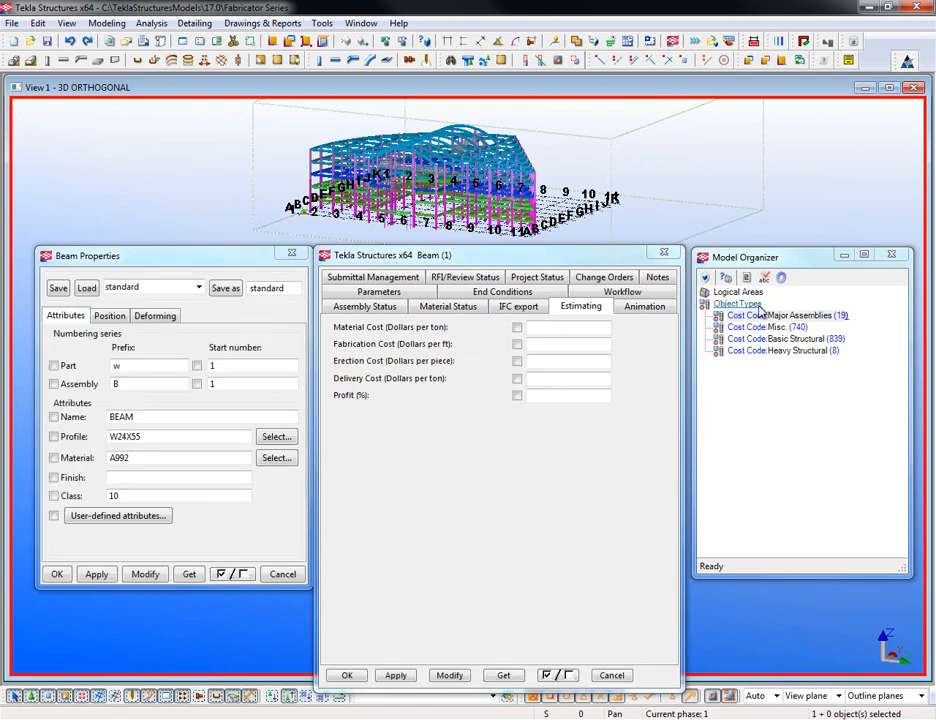
{"action": "left_click", "coordinate": [790, 316]}
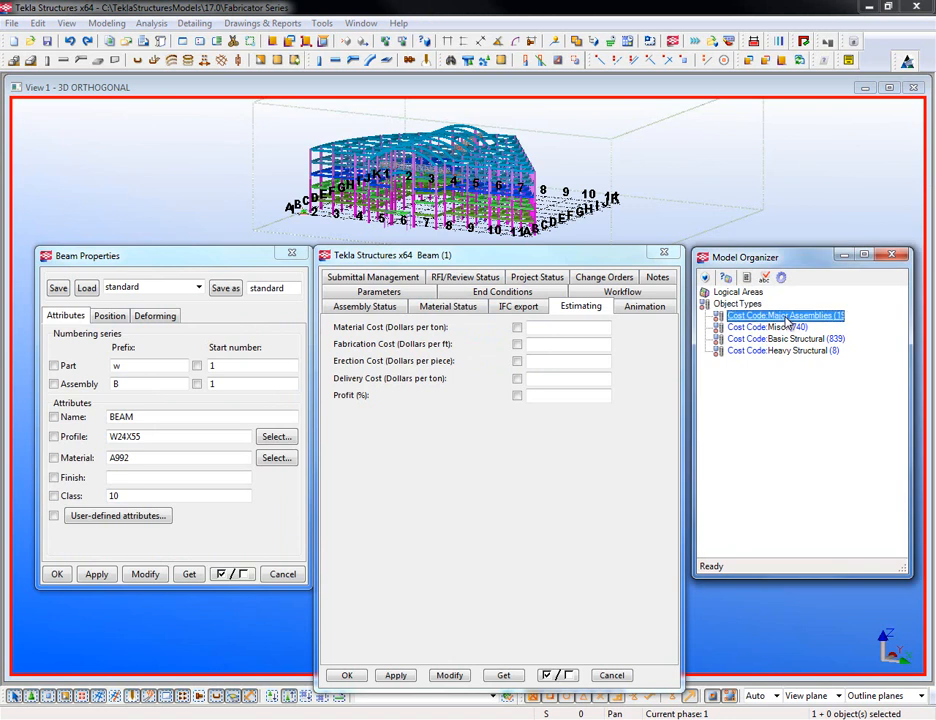
{"action": "right_click", "coordinate": [789, 318]}
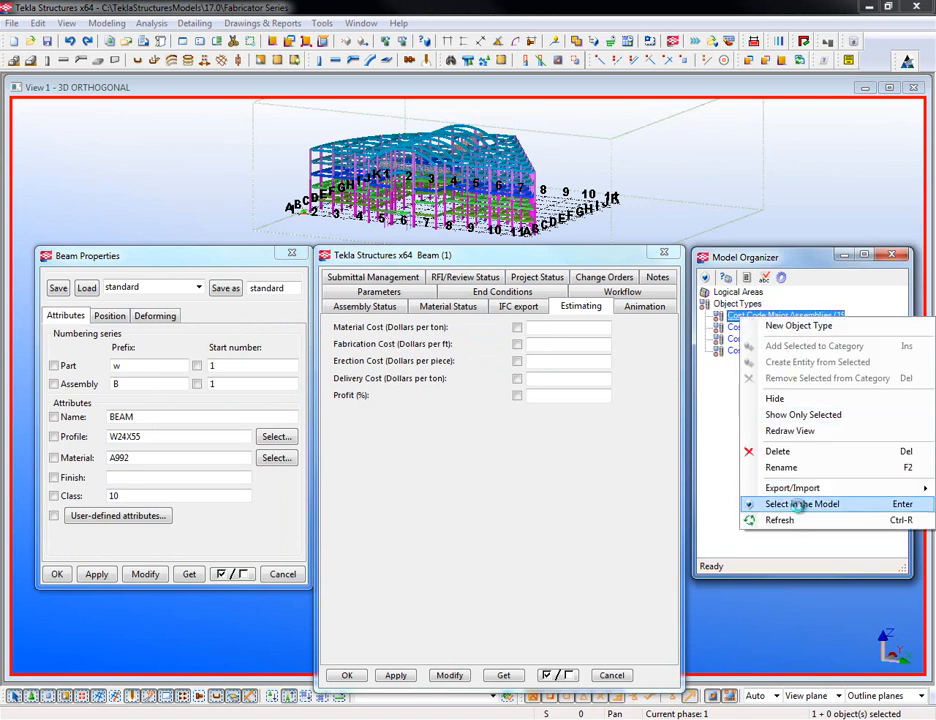
{"action": "left_click", "coordinate": [799, 507]}
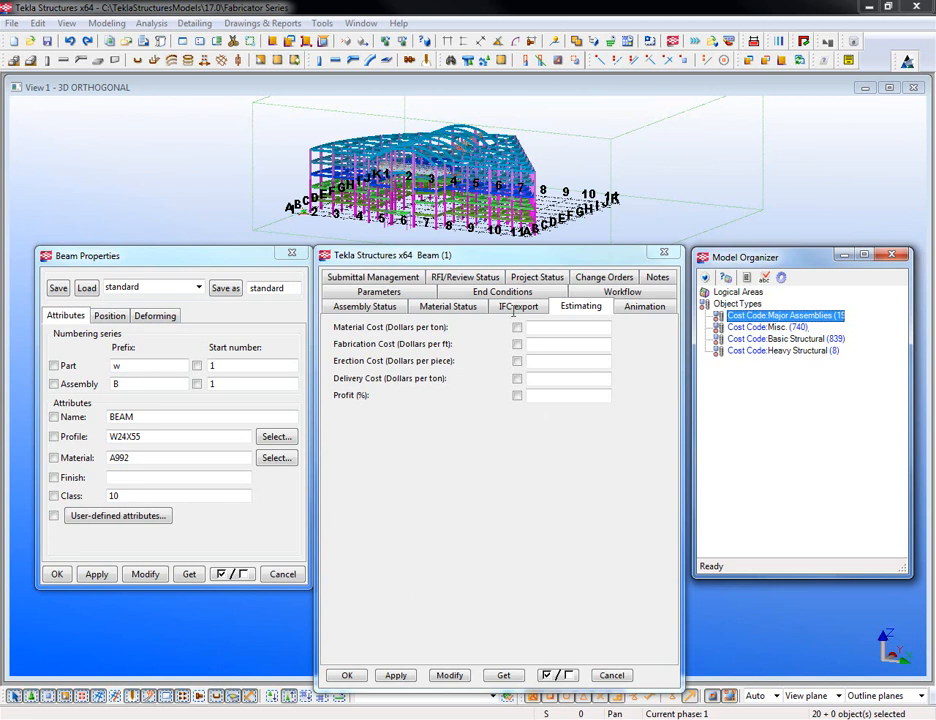
- Enter material 900, fabrication 70, erection 100, delivery 700 and Modify the selected objects
{"action": "left_click", "coordinate": [557, 328]}
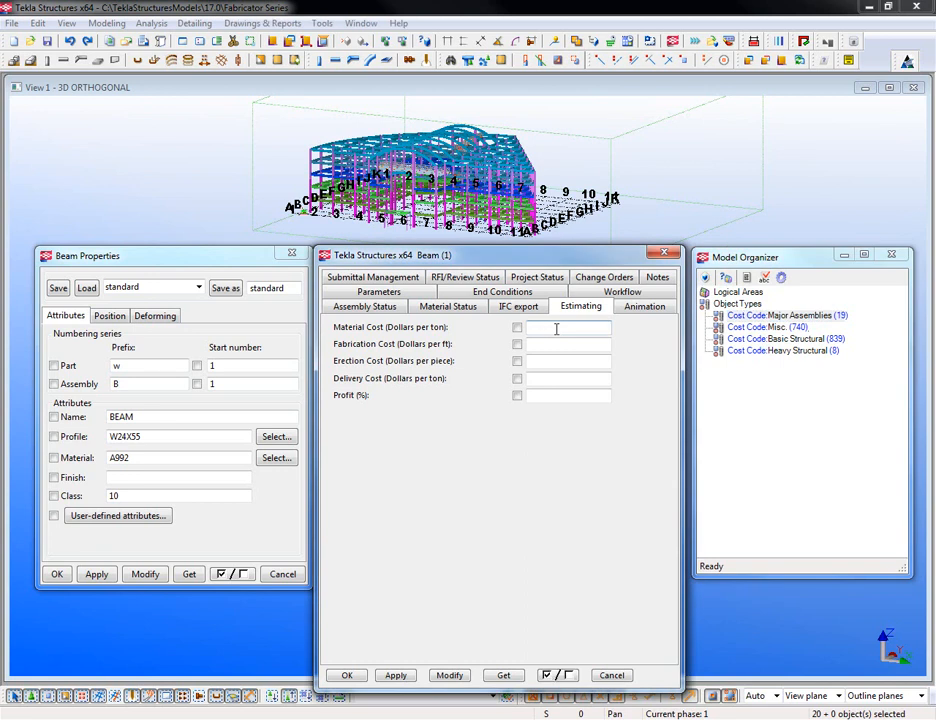
{"action": "type", "text": "900"}
{"action": "left_click", "coordinate": [550, 345]}
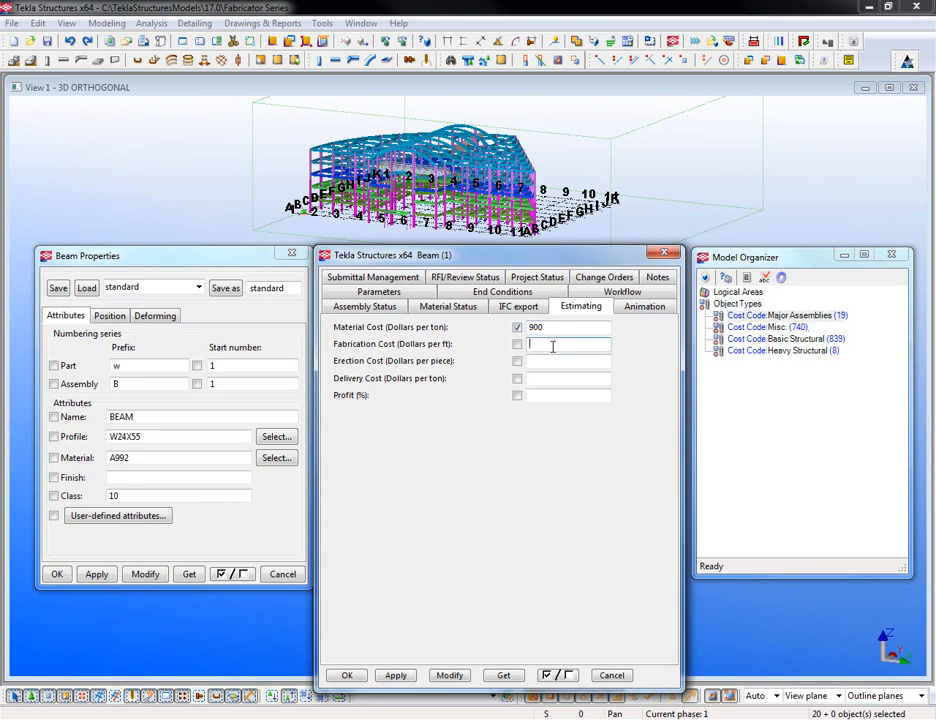
{"action": "type", "text": "70"}
{"action": "left_click", "coordinate": [555, 360]}
{"action": "type", "text": "100"}
{"action": "left_click", "coordinate": [577, 378]}
{"action": "type", "text": "700"}
{"action": "left_click", "coordinate": [446, 675]}
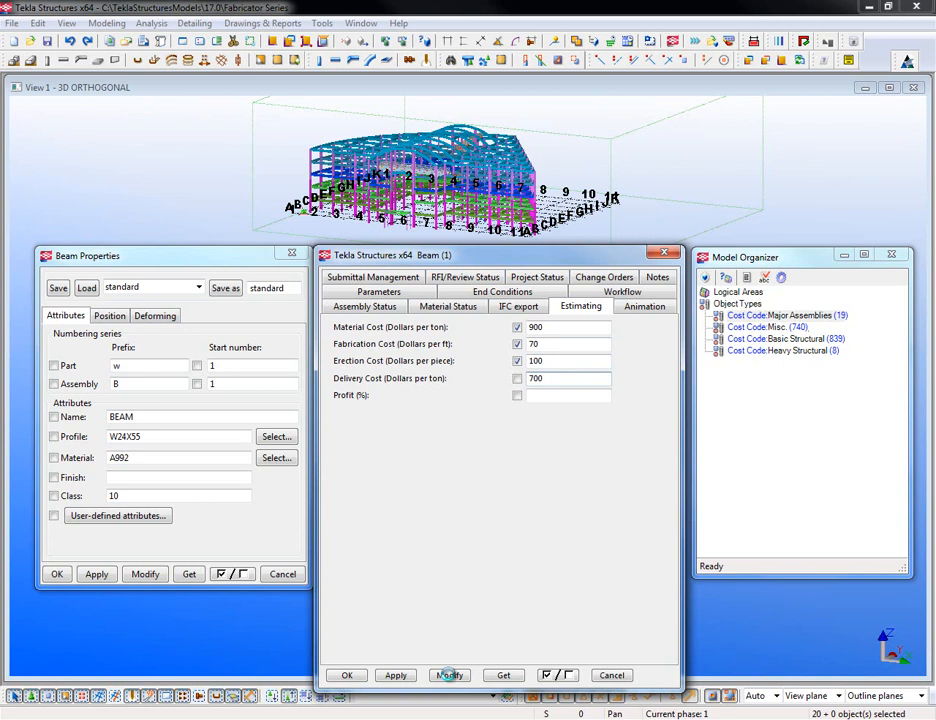
{"action": "left_click", "coordinate": [449, 675]}
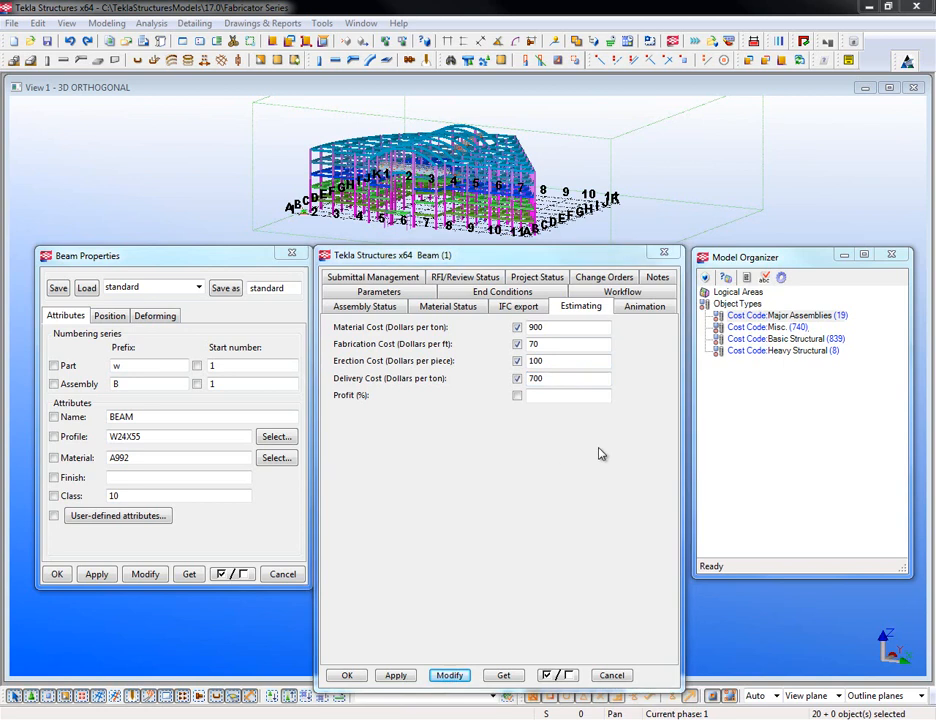
- Select the 741 Misc. objects and apply material 700, fabrication 40, erection 60, delivery 550
{"action": "right_click", "coordinate": [763, 334]}
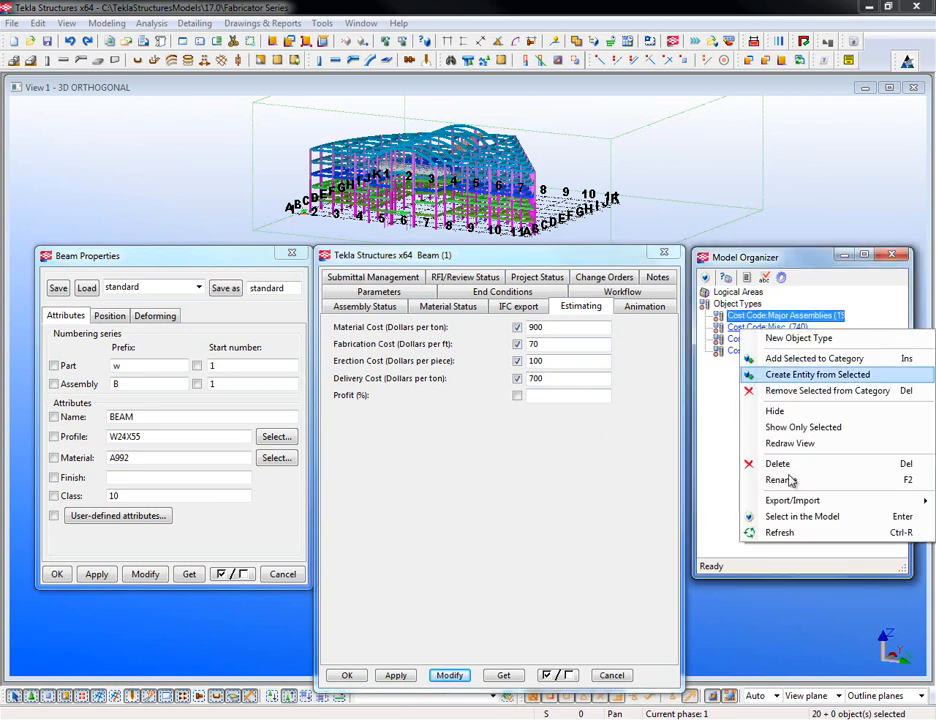
{"action": "left_click", "coordinate": [775, 516]}
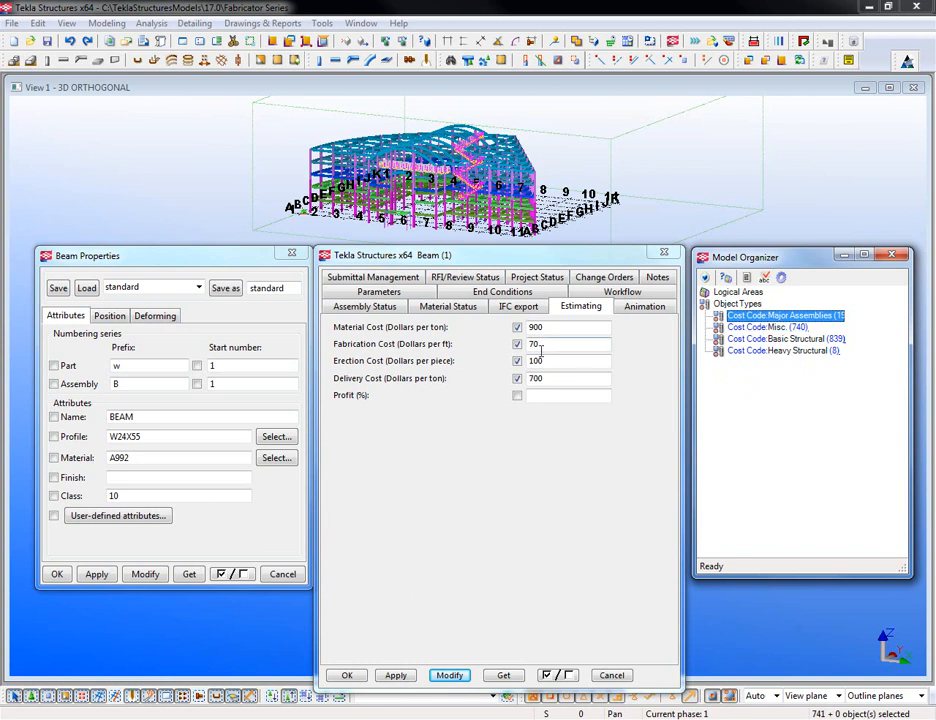
{"action": "left_click", "coordinate": [588, 328]}
{"action": "type", "text": "700"}
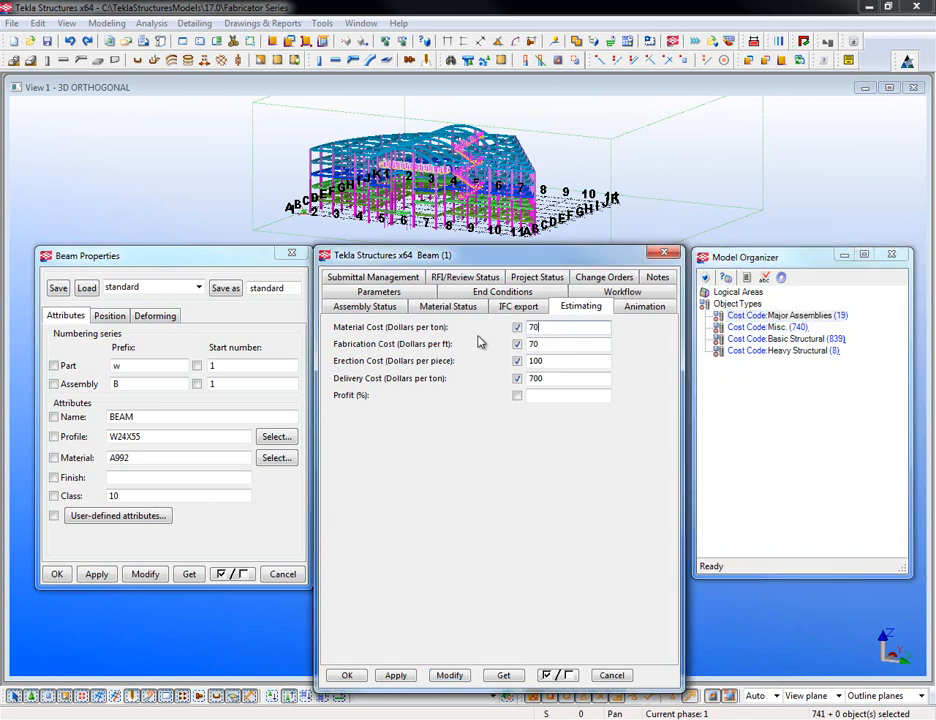
{"action": "left_click", "coordinate": [575, 342]}
{"action": "key", "text": "BackSpace"}
{"action": "key", "text": "BackSpace"}
{"action": "type", "text": "40"}
{"action": "key", "text": "Tab"}
{"action": "type", "text": "60"}
{"action": "key", "text": "Tab"}
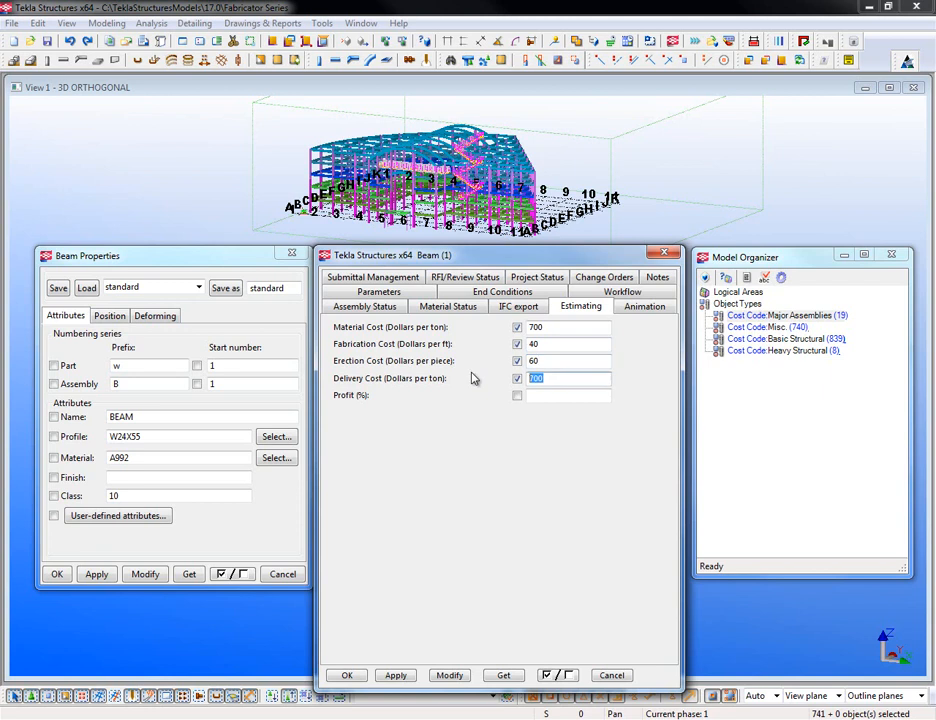
{"action": "type", "text": "550"}
{"action": "left_click", "coordinate": [450, 676]}
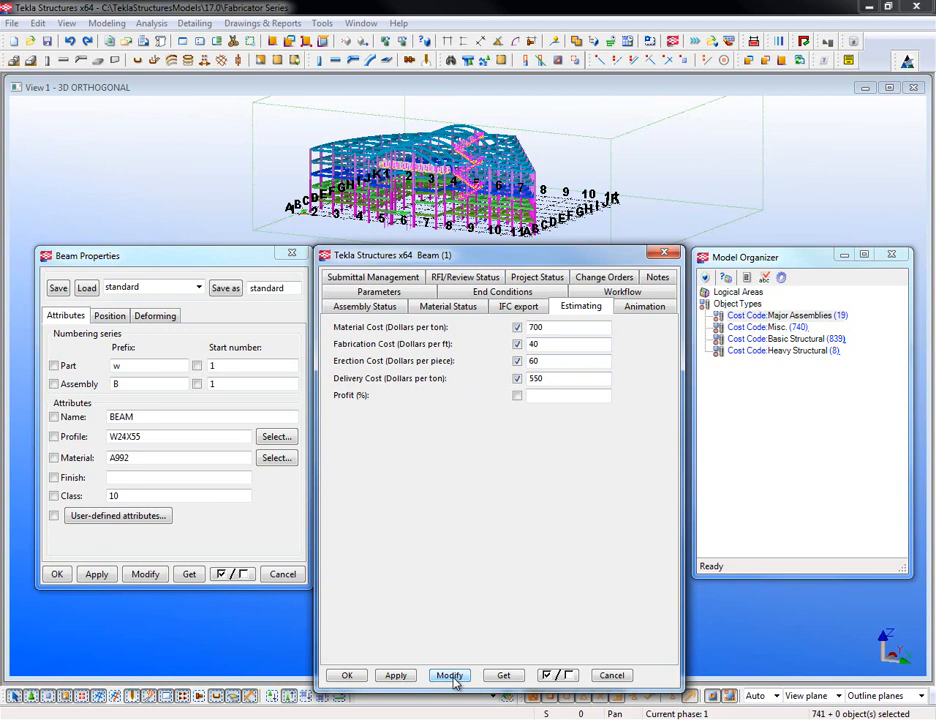
- Select the Cost Code:Basic Structural objects in the model
{"action": "left_click", "coordinate": [785, 315]}
{"action": "right_click", "coordinate": [740, 342]}
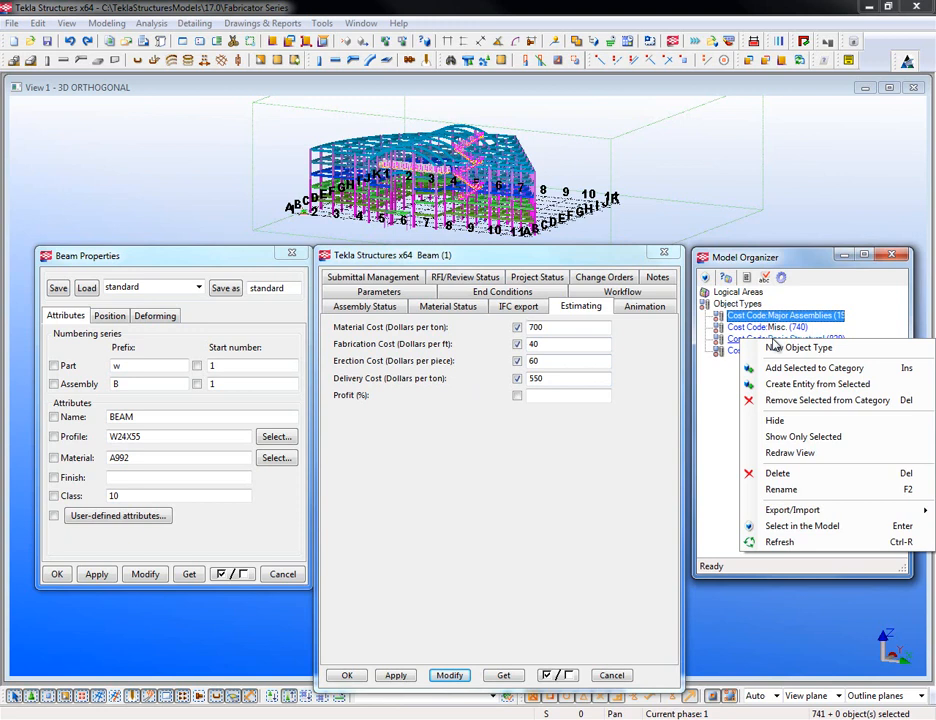
{"action": "left_click", "coordinate": [790, 528]}
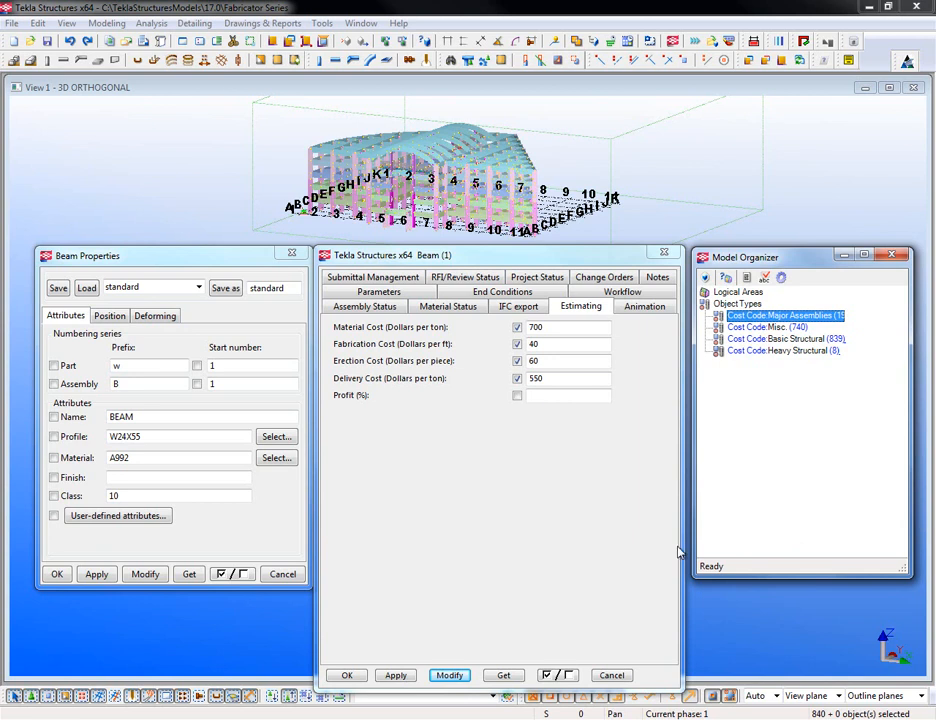
- Enter material 800, fabrication 35, erection 40, delivery 500 and Modify the 840 objects
{"action": "left_click", "coordinate": [505, 343]}
{"action": "double_click", "coordinate": [587, 326]}
{"action": "type", "text": "800"}
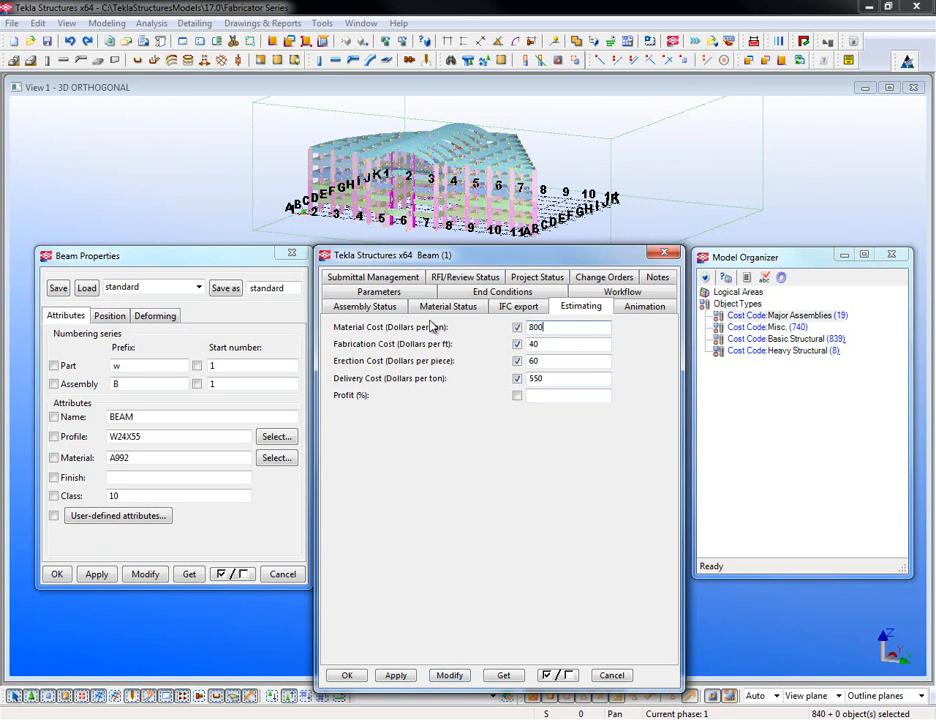
{"action": "left_click", "coordinate": [528, 343]}
{"action": "double_click", "coordinate": [529, 343]}
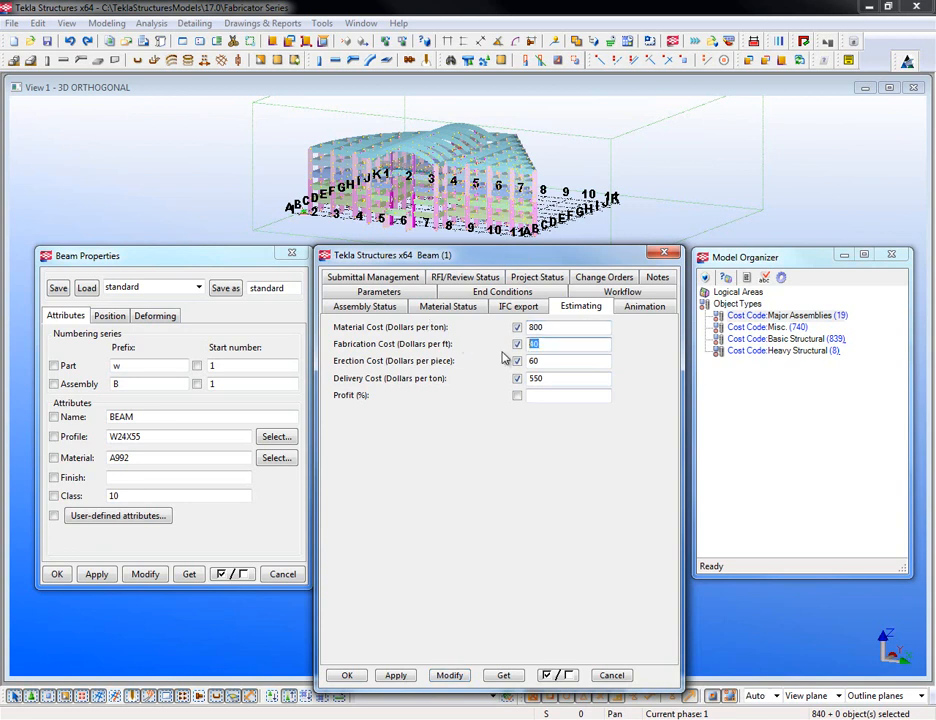
{"action": "type", "text": "35"}
{"action": "key", "text": "Tab"}
{"action": "type", "text": "40"}
{"action": "double_click", "coordinate": [564, 379]}
{"action": "type", "text": "500"}
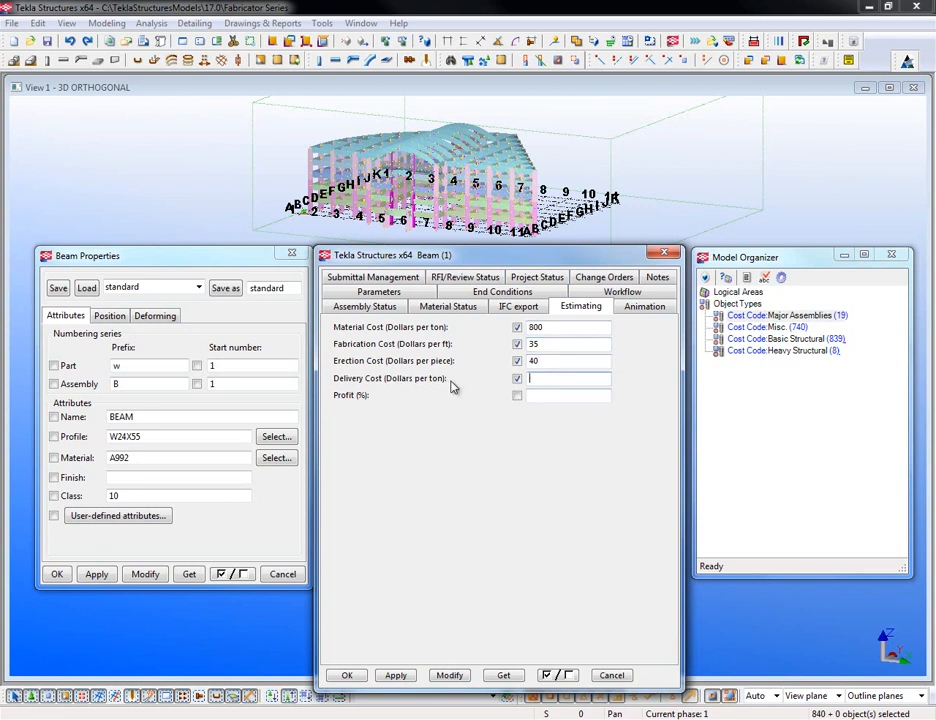
{"action": "left_click", "coordinate": [449, 675]}
- Select the Heavy Structural objects and apply material 855, fabrication 55, erection 80, delivery 600
{"action": "right_click", "coordinate": [741, 351]}
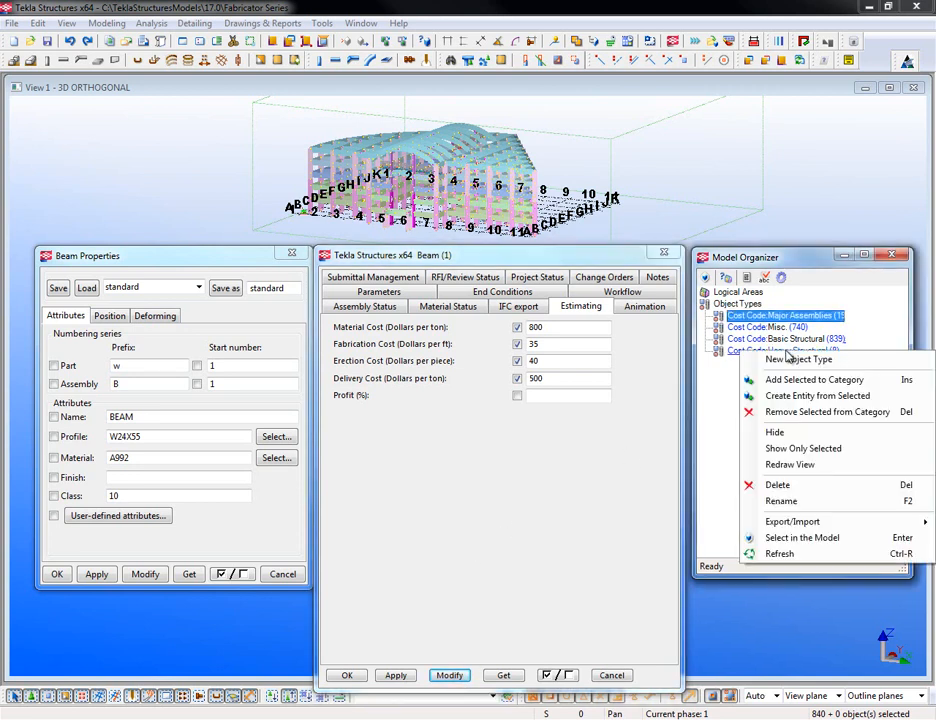
{"action": "left_click", "coordinate": [760, 537]}
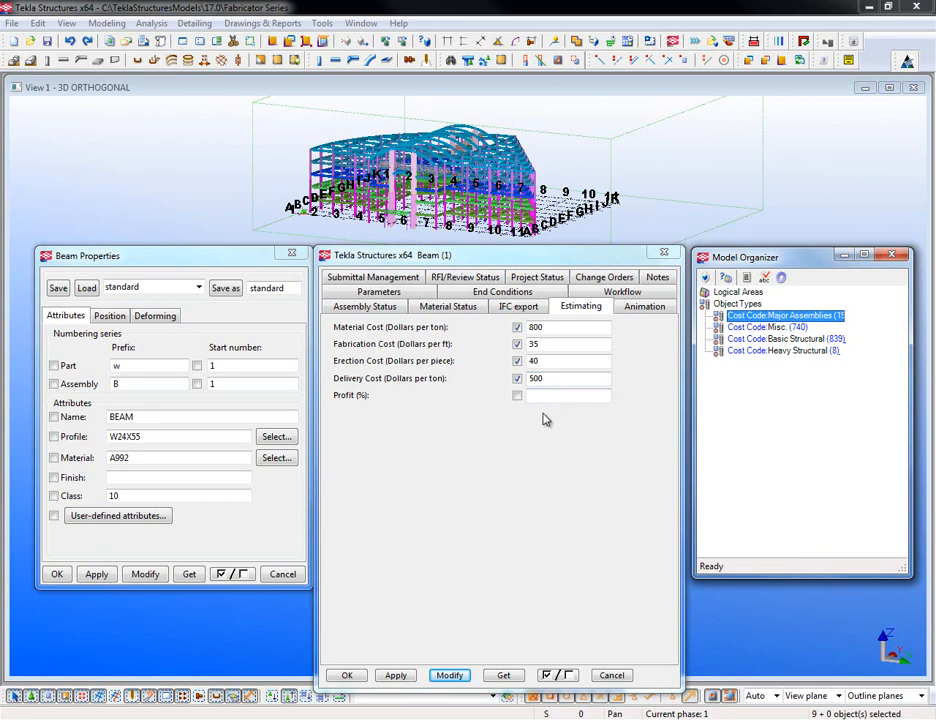
{"action": "double_click", "coordinate": [568, 327]}
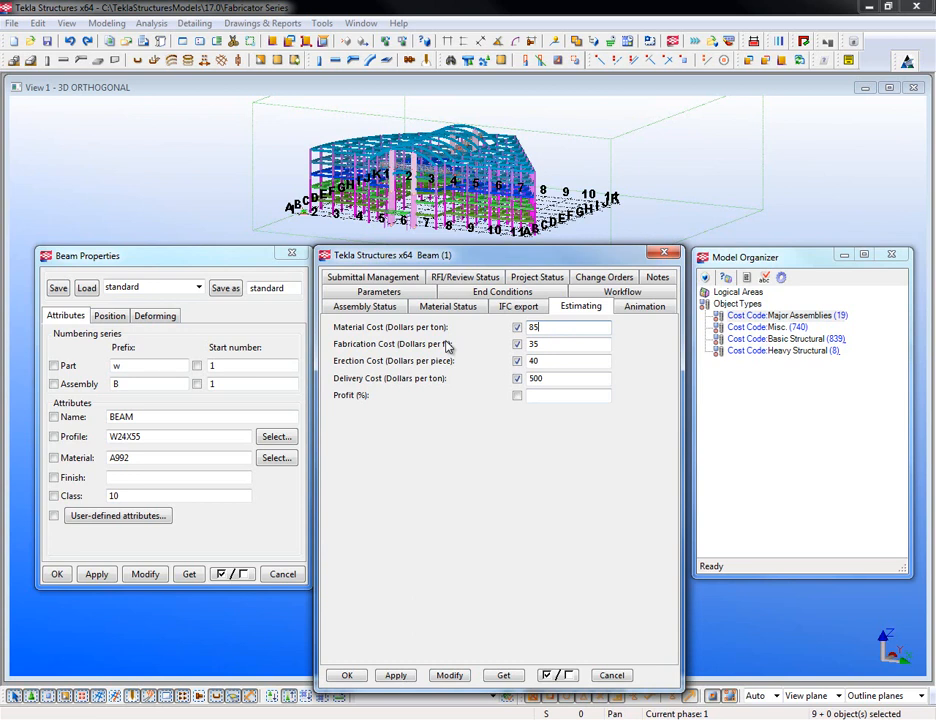
{"action": "double_click", "coordinate": [558, 344]}
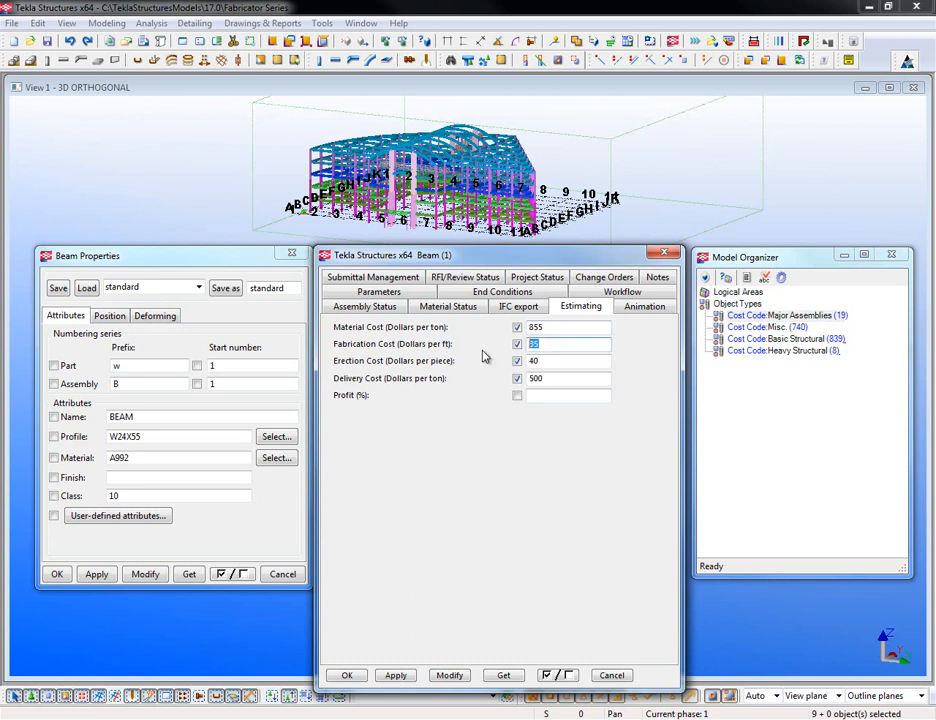
{"action": "type", "text": "55"}
{"action": "double_click", "coordinate": [553, 360]}
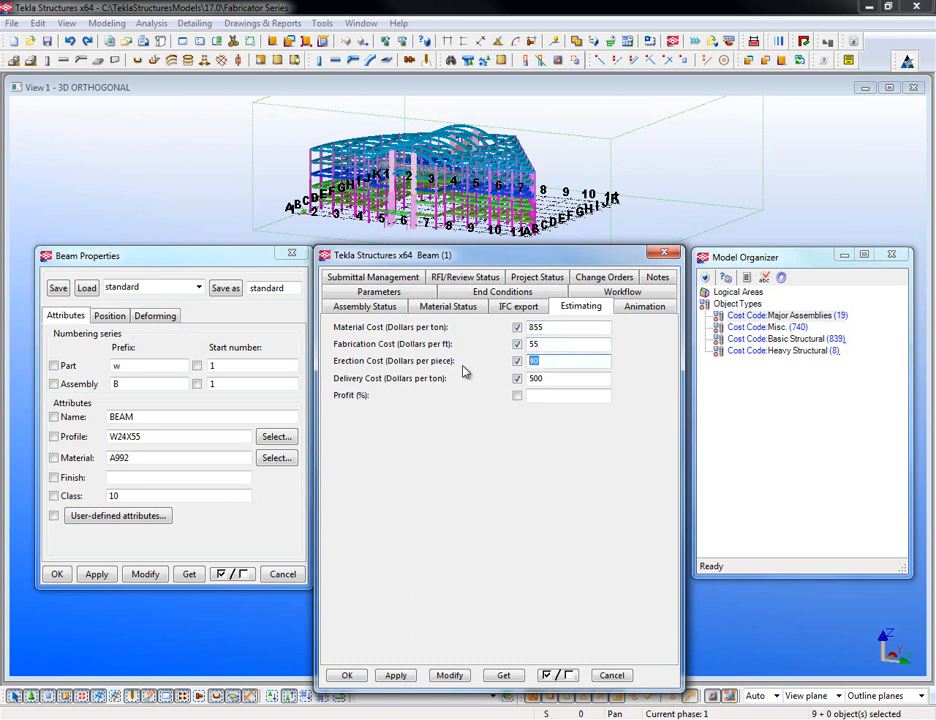
{"action": "type", "text": "80"}
{"action": "double_click", "coordinate": [577, 378]}
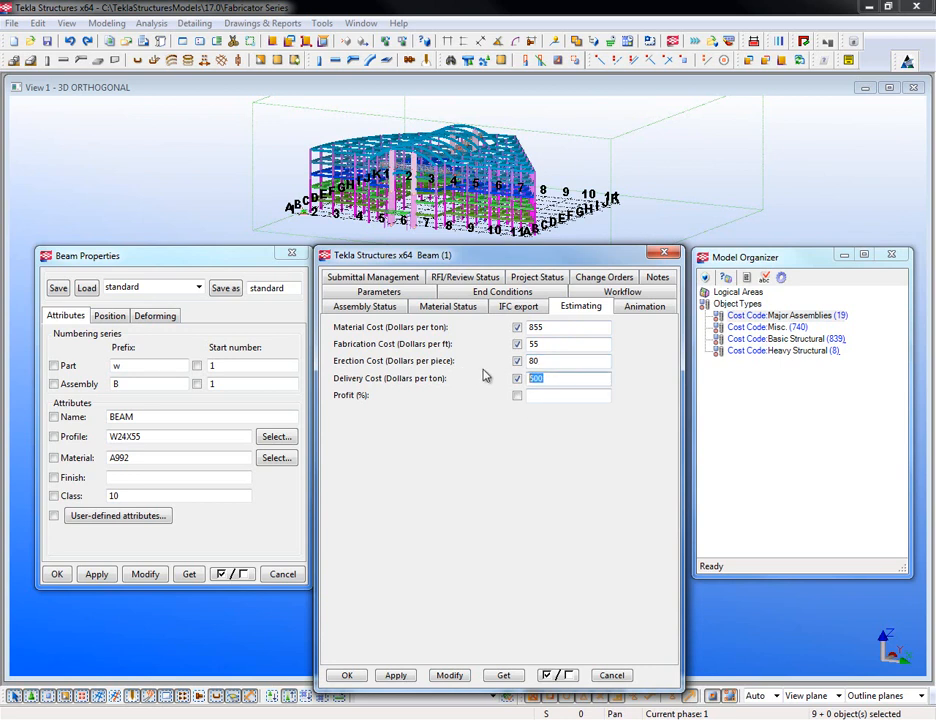
{"action": "left_click", "coordinate": [450, 676]}
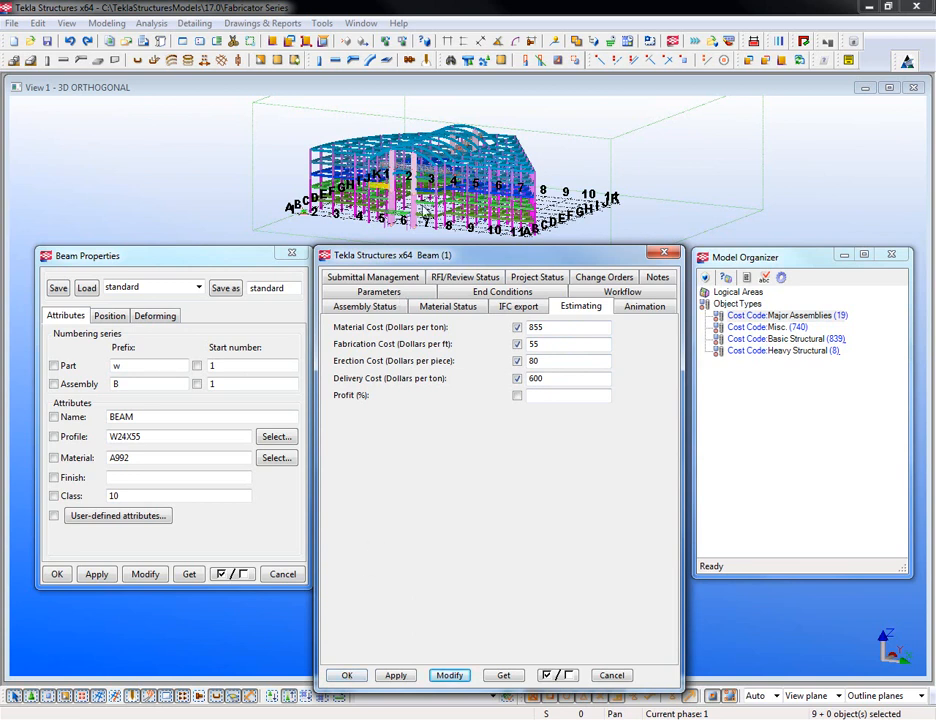
- Close the beam attributes and review a column's Estimating costs in its user-defined attributes
{"action": "left_click", "coordinate": [664, 253]}
{"action": "scroll", "coordinate": [414, 200], "scroll_direction": "up", "scroll_amount": 3}
{"action": "double_click", "coordinate": [412, 252]}
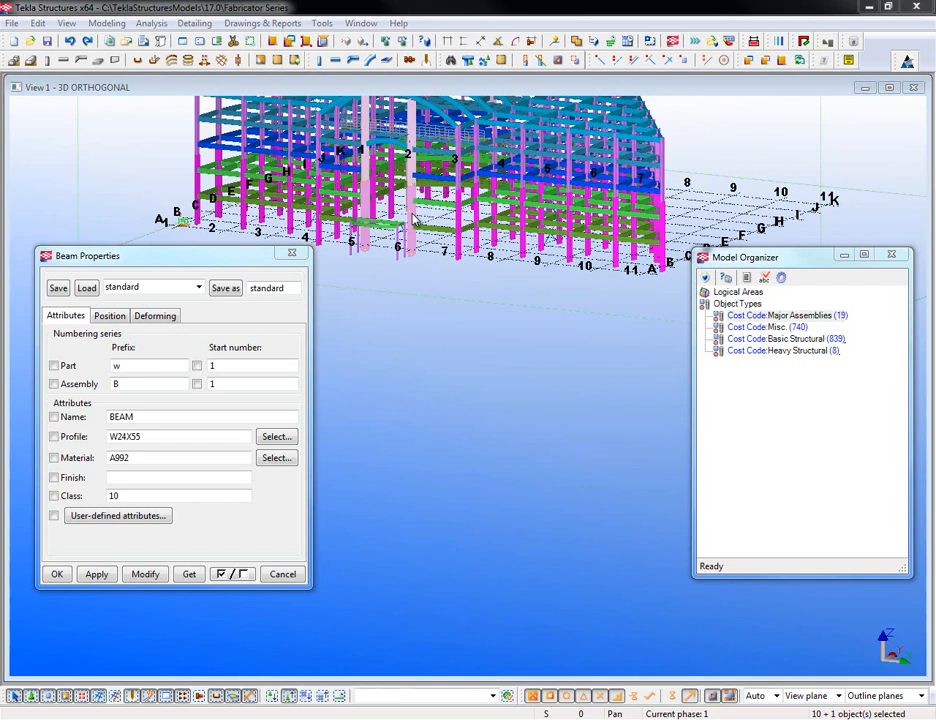
{"action": "left_click", "coordinate": [813, 235]}
{"action": "scroll", "coordinate": [411, 223], "scroll_direction": "up", "scroll_amount": 3}
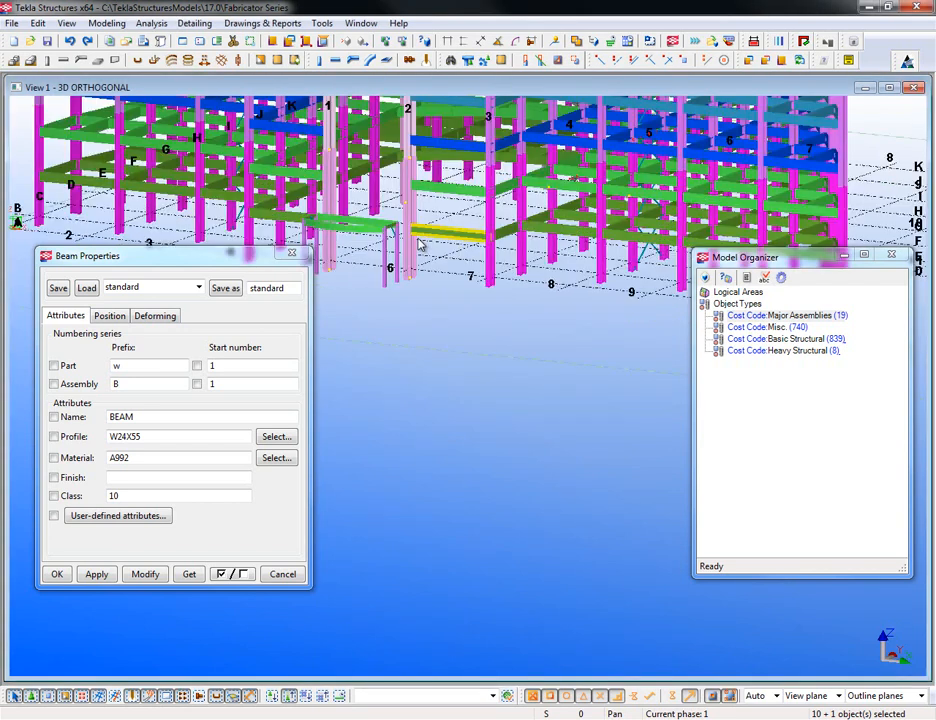
{"action": "double_click", "coordinate": [413, 253]}
{"action": "left_click", "coordinate": [280, 419]}
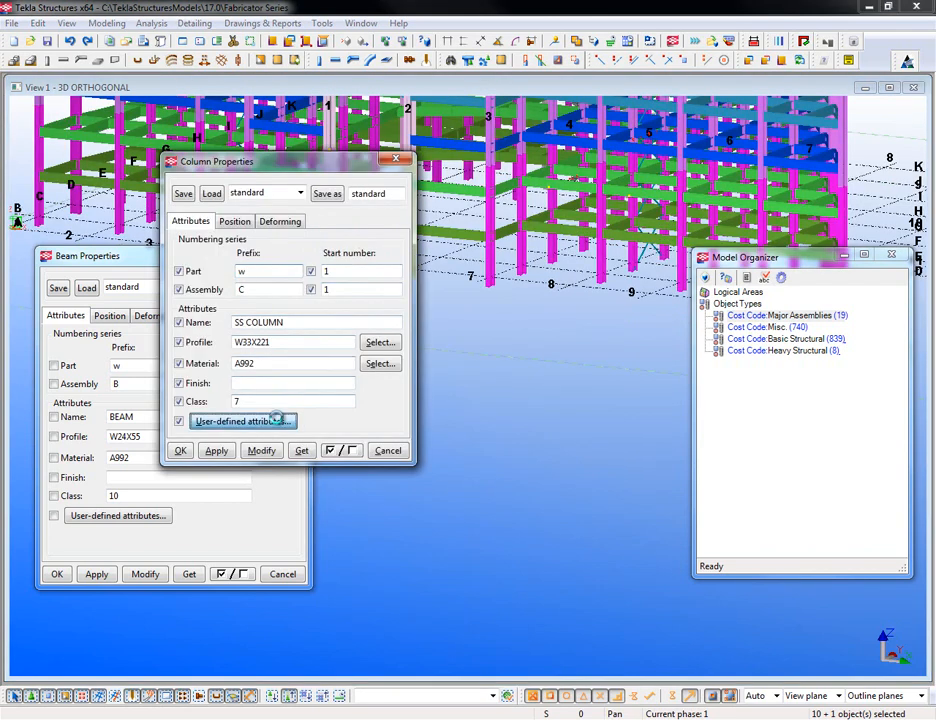
{"action": "left_click", "coordinate": [419, 184]}
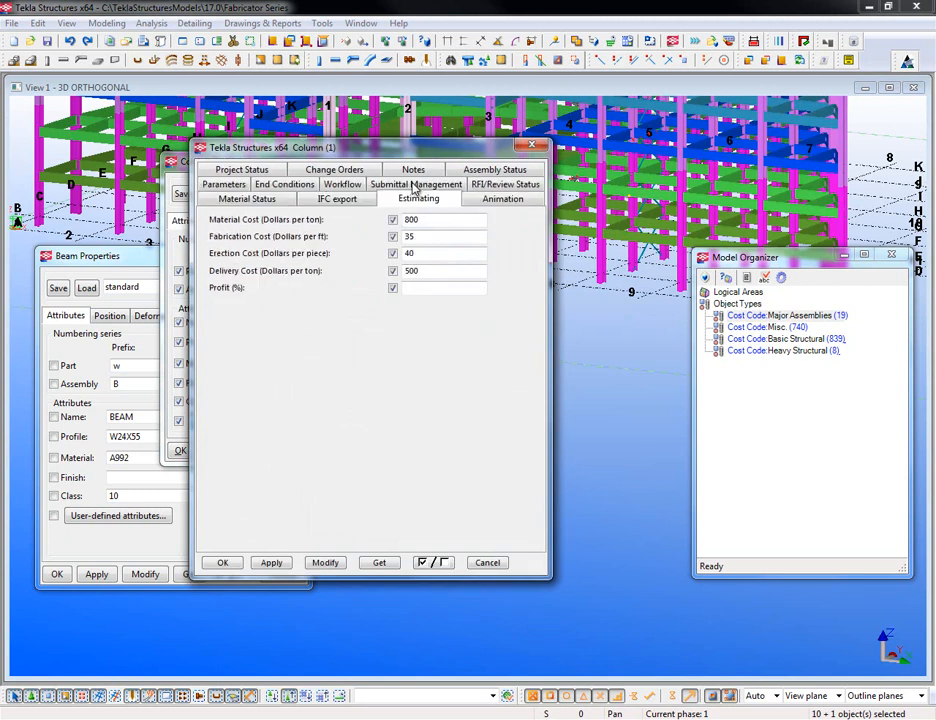
- Close the column and beam property windows and zoom out on the model
{"action": "left_click", "coordinate": [529, 147]}
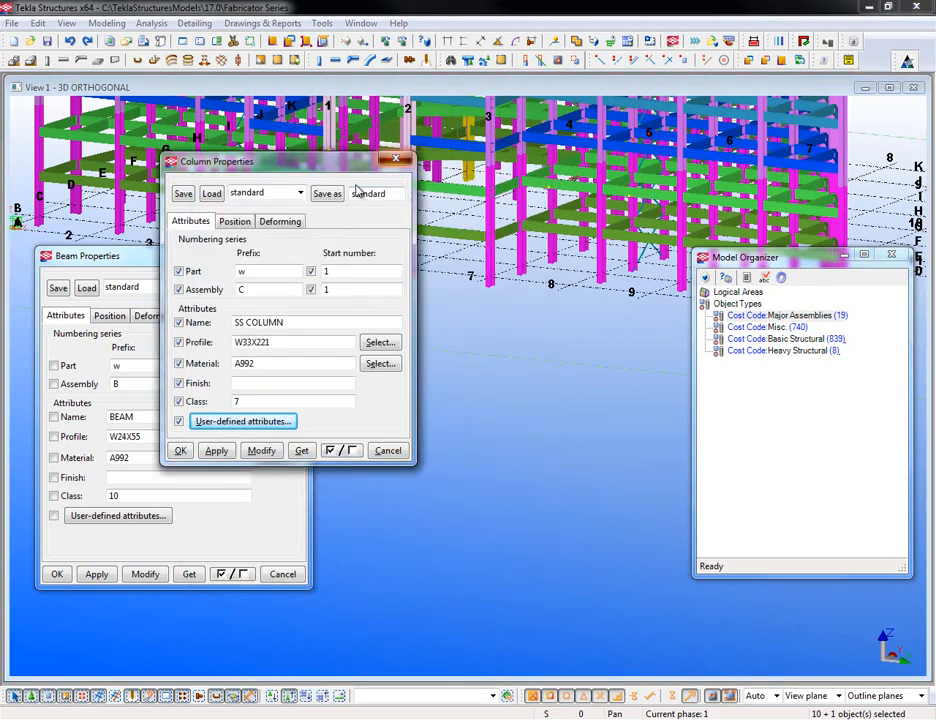
{"action": "left_click", "coordinate": [397, 157]}
{"action": "left_click", "coordinate": [292, 258]}
{"action": "scroll", "coordinate": [330, 488], "scroll_direction": "down", "scroll_amount": 5}
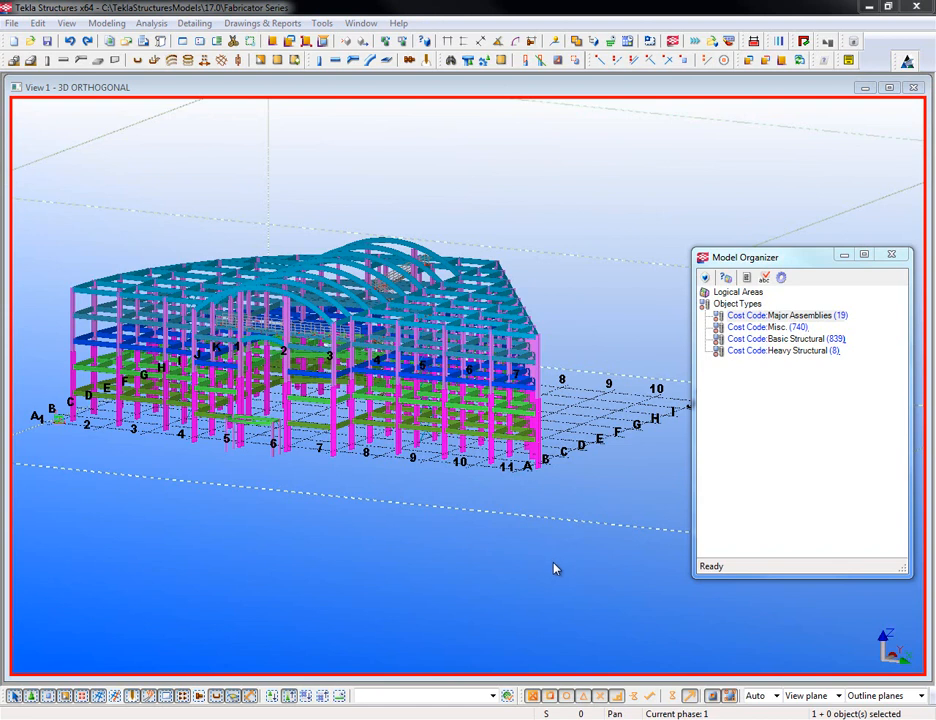
- Launch the Template Editor (TplEd) from the Drawings & Reports menu
{"action": "left_click", "coordinate": [280, 24]}
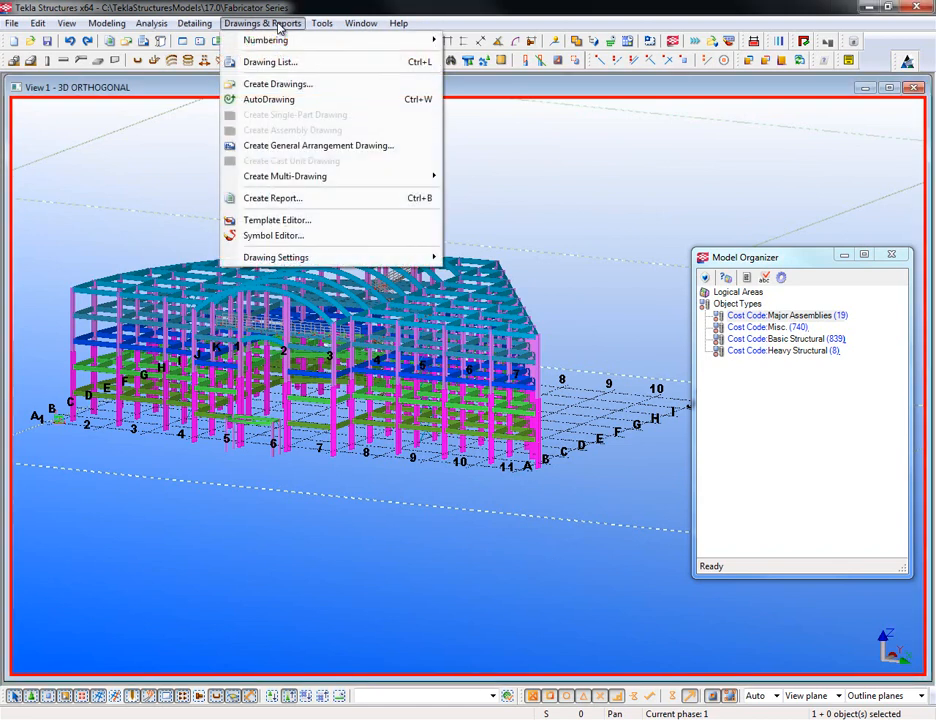
{"action": "left_click", "coordinate": [318, 222]}
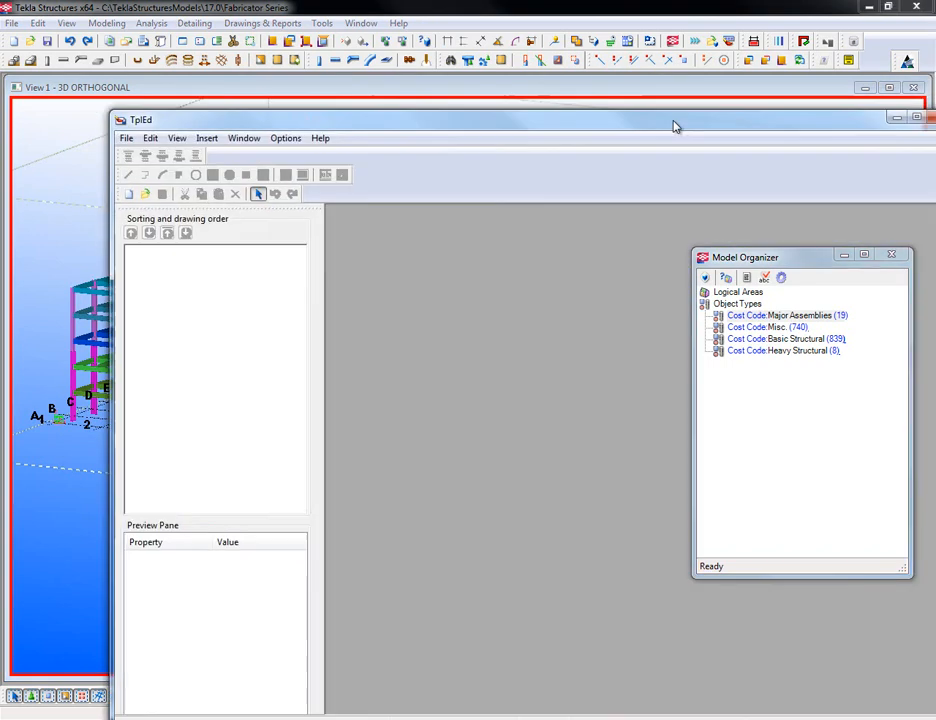
{"action": "left_click_drag", "start_coordinate": [673, 125], "coordinate": [606, 88]}
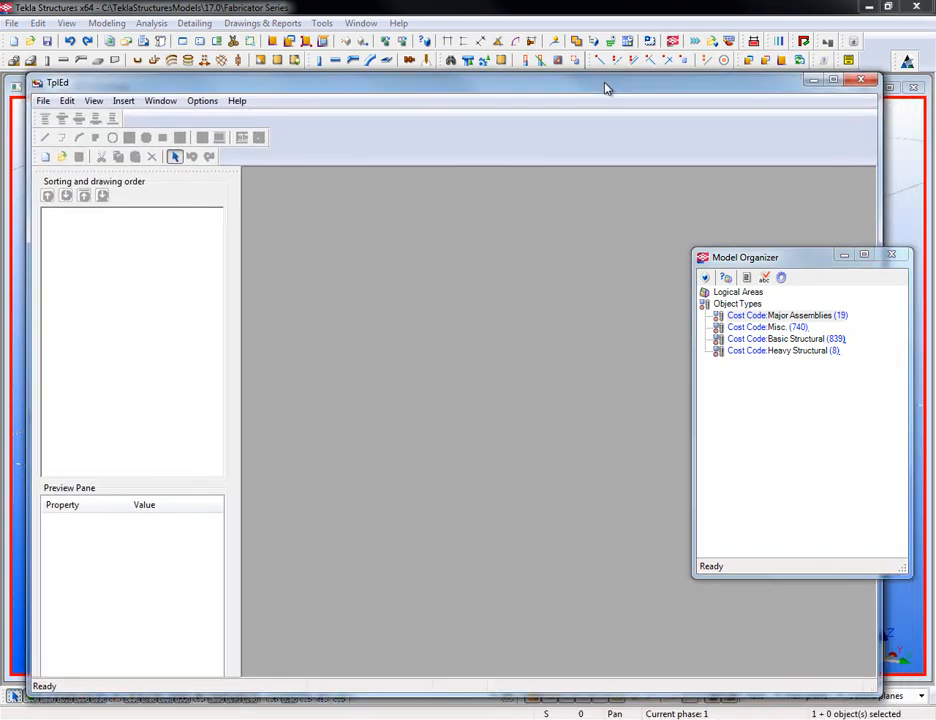
- In TplEd's Load File dialog, browse Computer > System (C:) > TeklaStructuresModels > 17.0 > Fabricator Series
{"action": "left_click", "coordinate": [65, 157]}
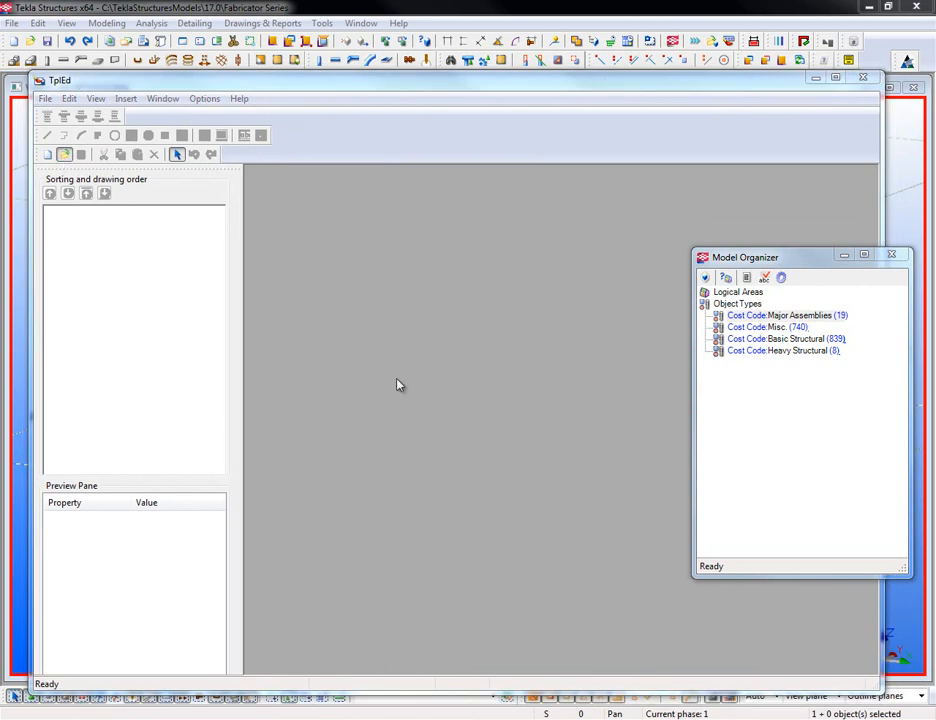
{"action": "left_click", "coordinate": [293, 430]}
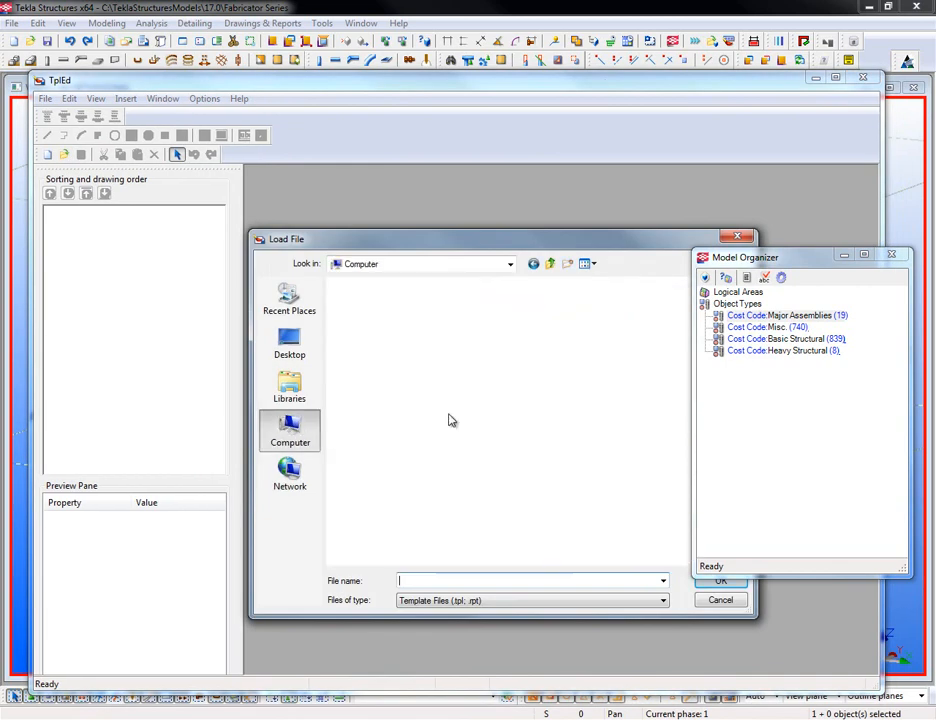
{"action": "double_click", "coordinate": [378, 305]}
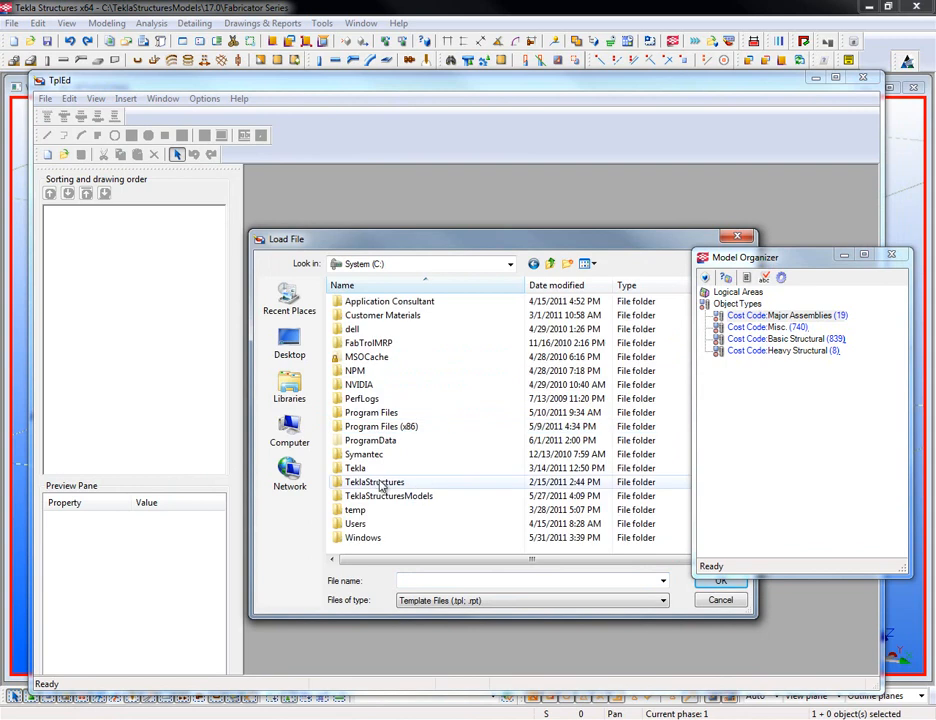
{"action": "double_click", "coordinate": [386, 496]}
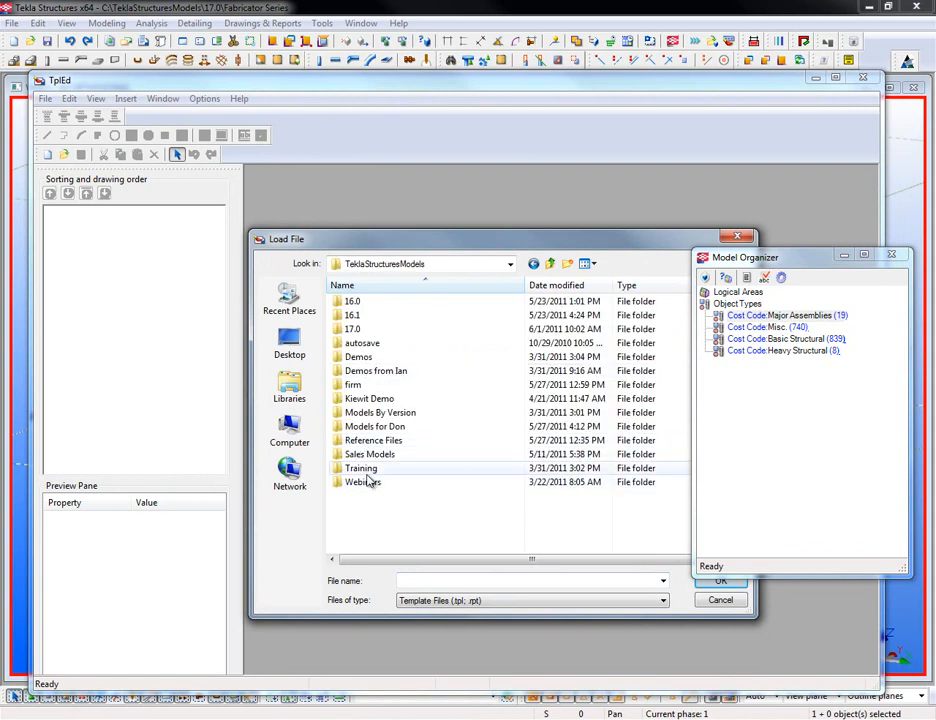
{"action": "double_click", "coordinate": [356, 329]}
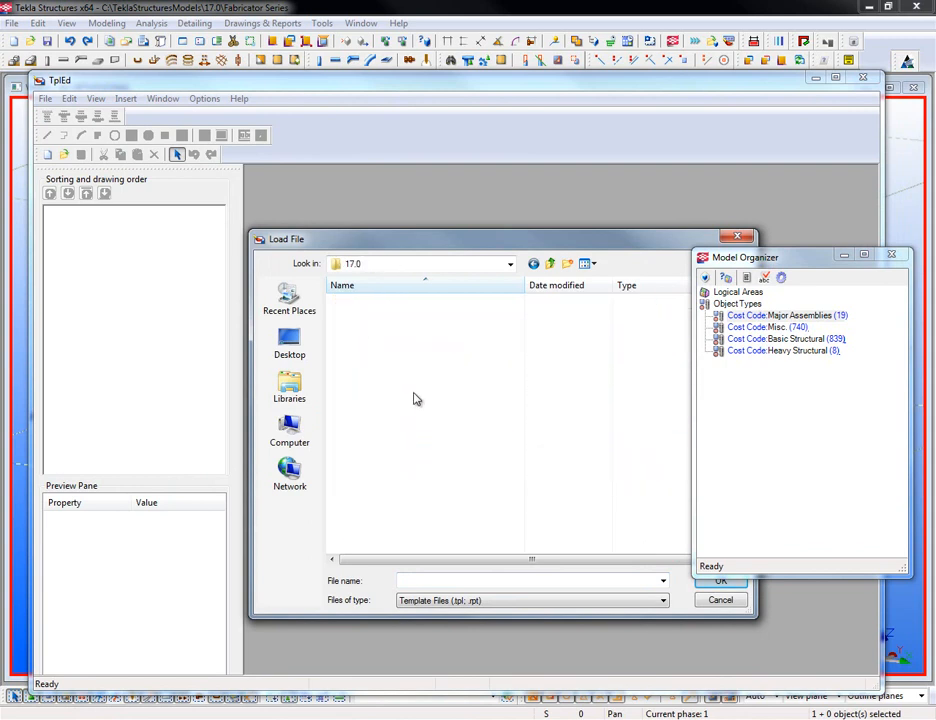
{"action": "scroll", "coordinate": [422, 449], "scroll_direction": "down", "scroll_amount": 5}
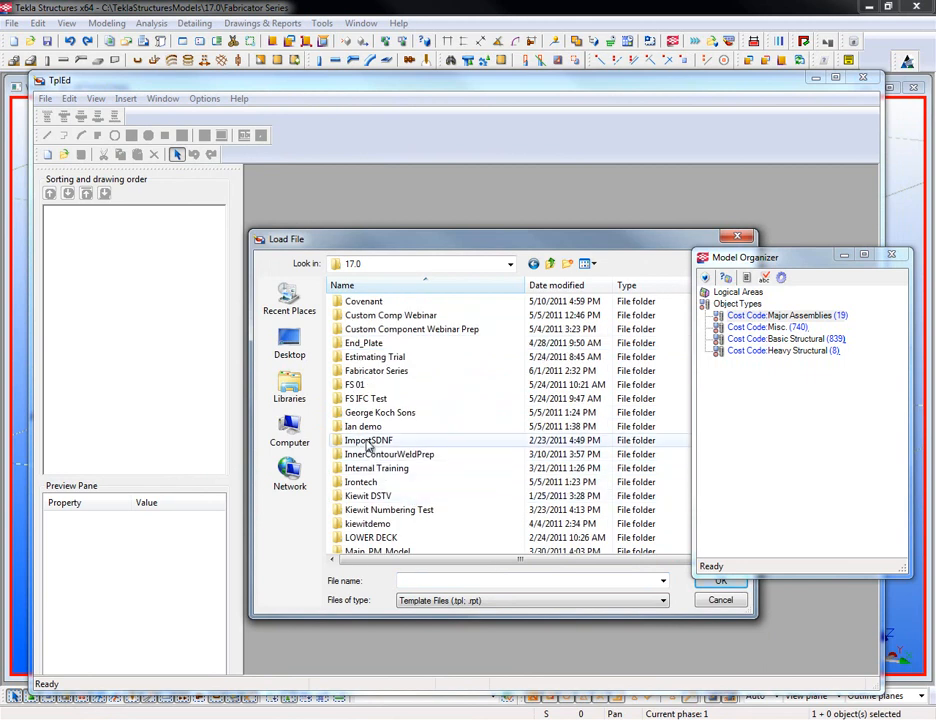
{"action": "double_click", "coordinate": [374, 371]}
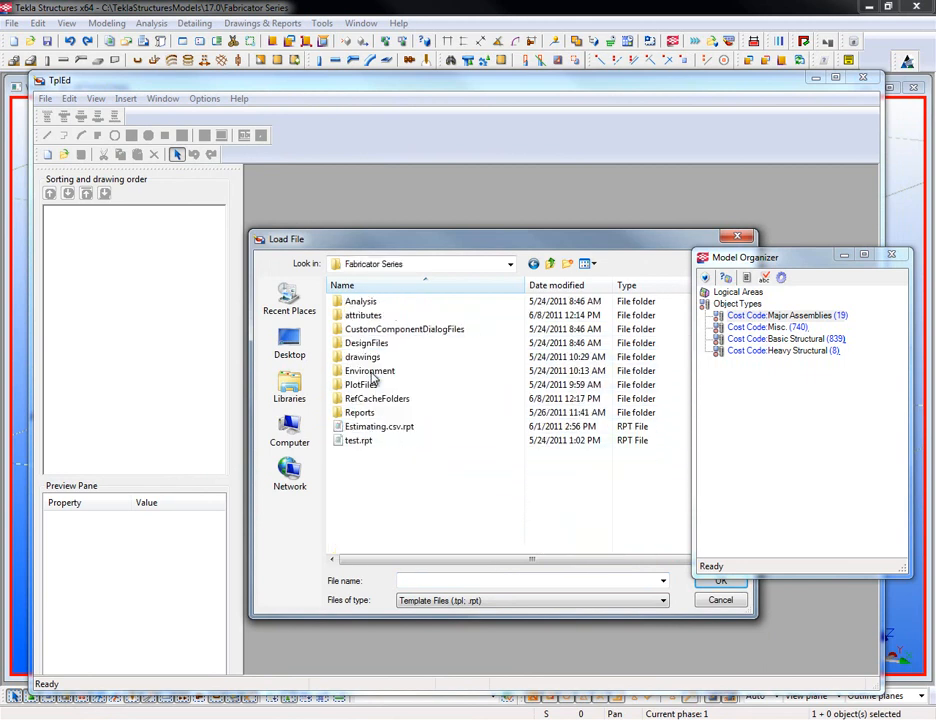
- Open the Estimating.csv.rpt template and enlarge its layout window clear of the model organizer
{"action": "double_click", "coordinate": [370, 427]}
{"action": "left_click_drag", "start_coordinate": [812, 268], "coordinate": [815, 457]}
{"action": "left_click_drag", "start_coordinate": [851, 412], "coordinate": [876, 510]}
{"action": "scroll", "coordinate": [308, 309], "scroll_direction": "up", "scroll_amount": 3}
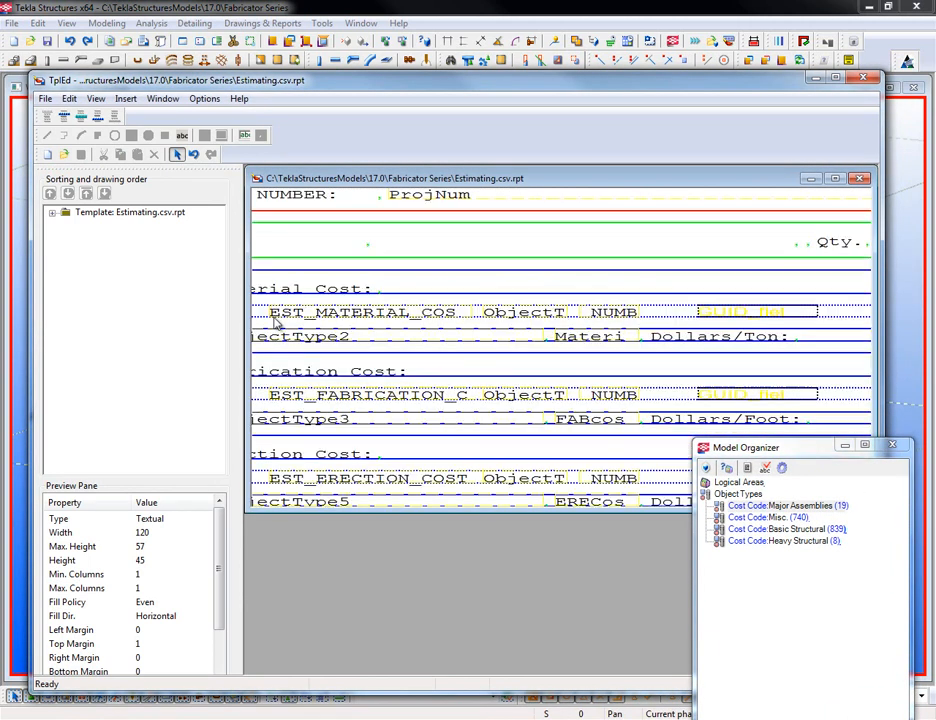
{"action": "middle_click_drag", "start_coordinate": [281, 318], "coordinate": [443, 297]}
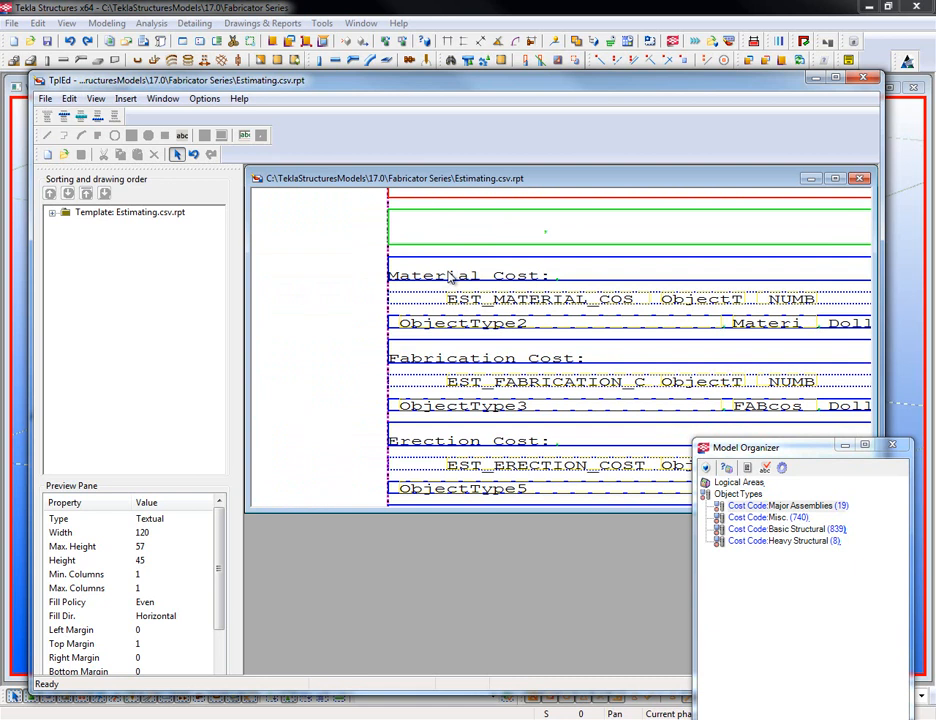
- Pan and zoom out the layout to show the Delivery Cost rows, the Length/Weight/Trucks columns and the grand total
{"action": "middle_click_drag", "start_coordinate": [482, 443], "coordinate": [408, 353]}
{"action": "scroll", "coordinate": [409, 353], "scroll_direction": "down", "scroll_amount": 1}
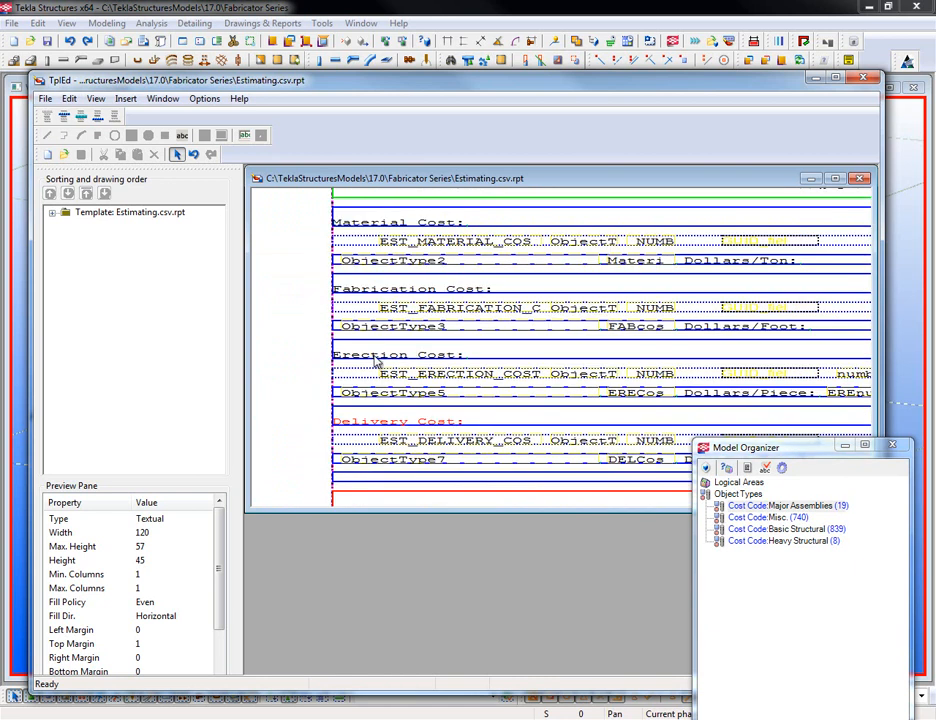
{"action": "scroll", "coordinate": [409, 425], "scroll_direction": "down", "scroll_amount": 1}
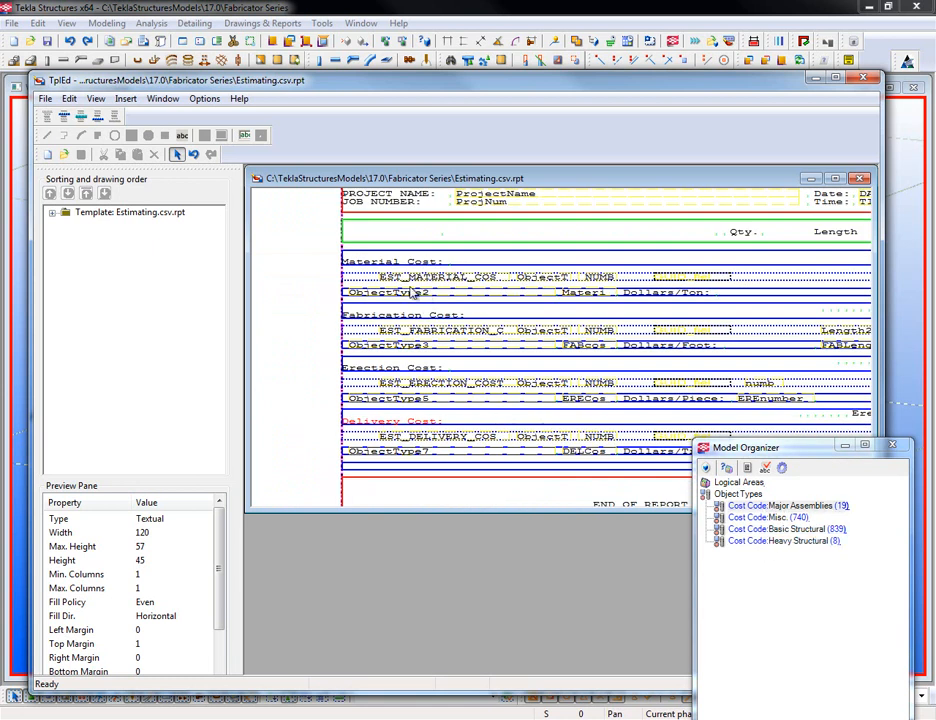
{"action": "middle_click_drag", "start_coordinate": [627, 304], "coordinate": [381, 324]}
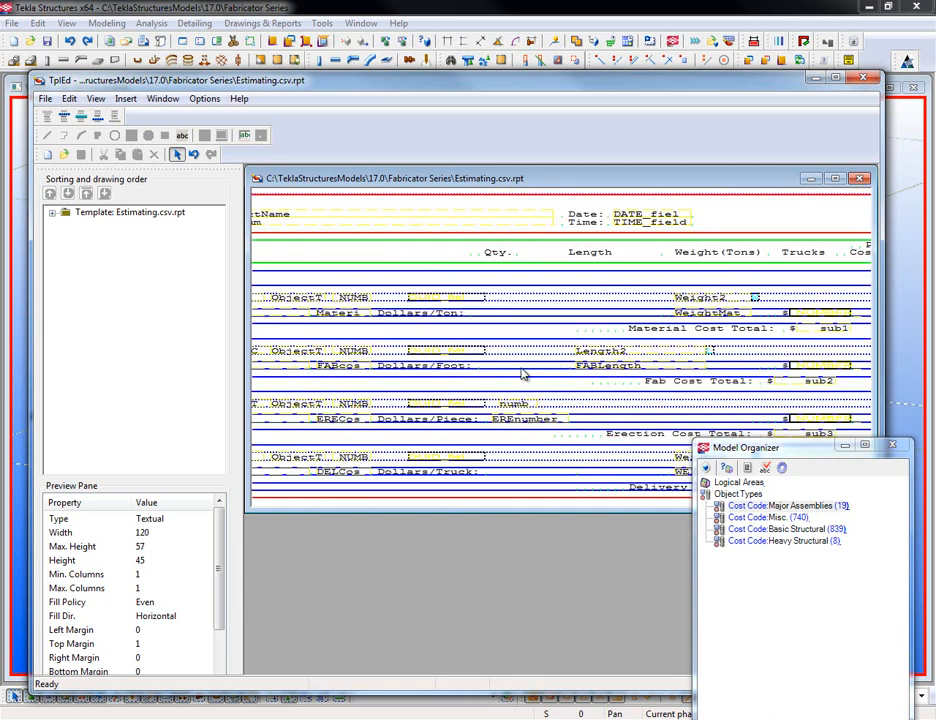
{"action": "scroll", "coordinate": [528, 392], "scroll_direction": "down", "scroll_amount": 1}
{"action": "scroll", "coordinate": [562, 388], "scroll_direction": "down", "scroll_amount": 1}
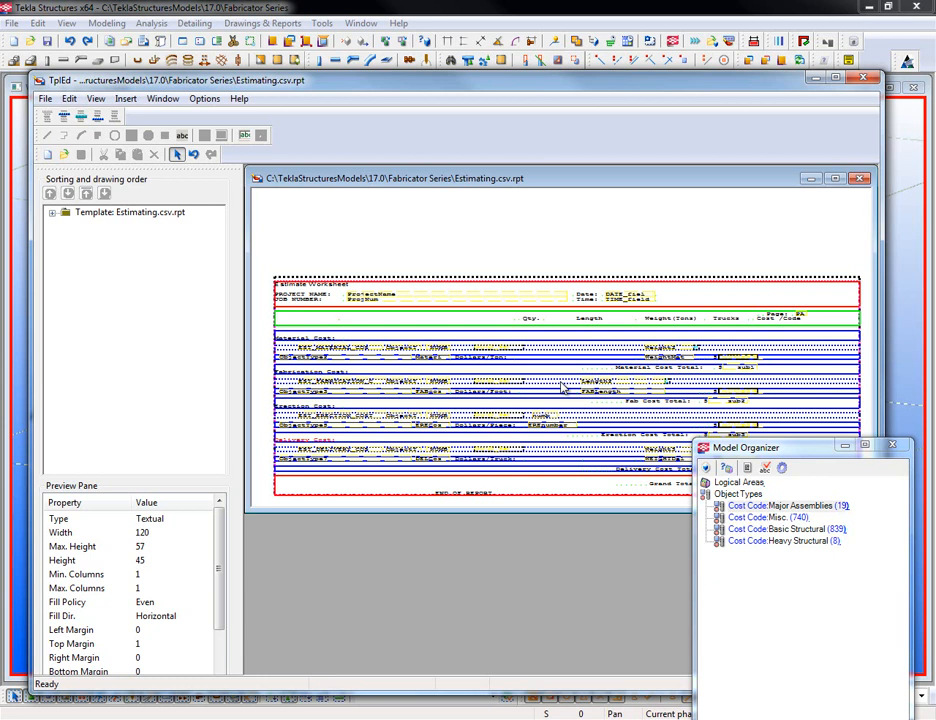
{"action": "scroll", "coordinate": [560, 322], "scroll_direction": "up", "scroll_amount": 5}
{"action": "middle_click_drag", "start_coordinate": [671, 475], "coordinate": [464, 370]}
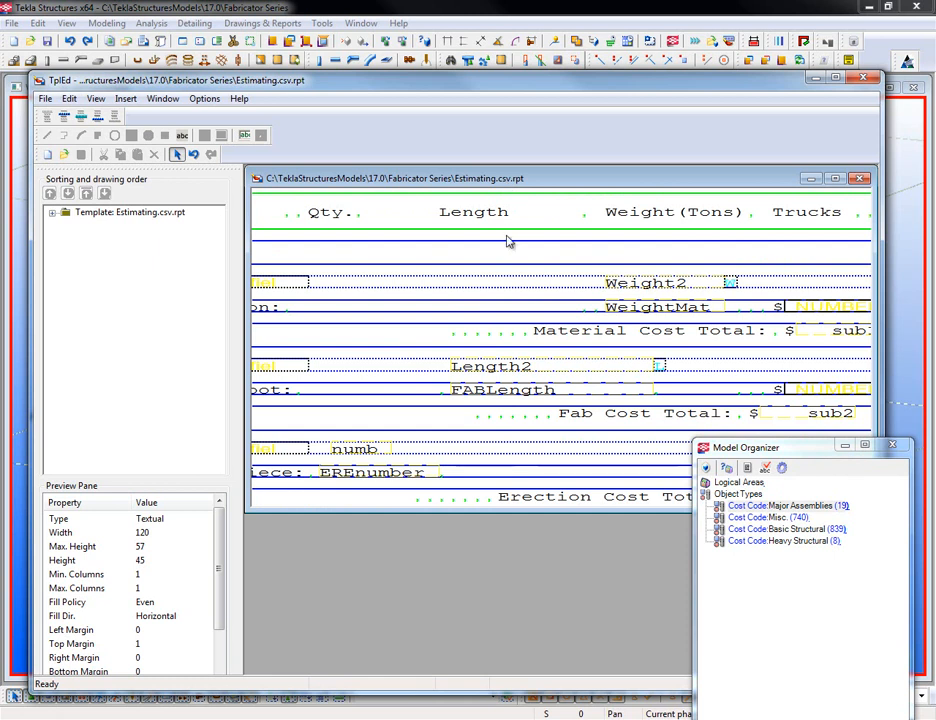
{"action": "scroll", "coordinate": [495, 340], "scroll_direction": "down", "scroll_amount": 2}
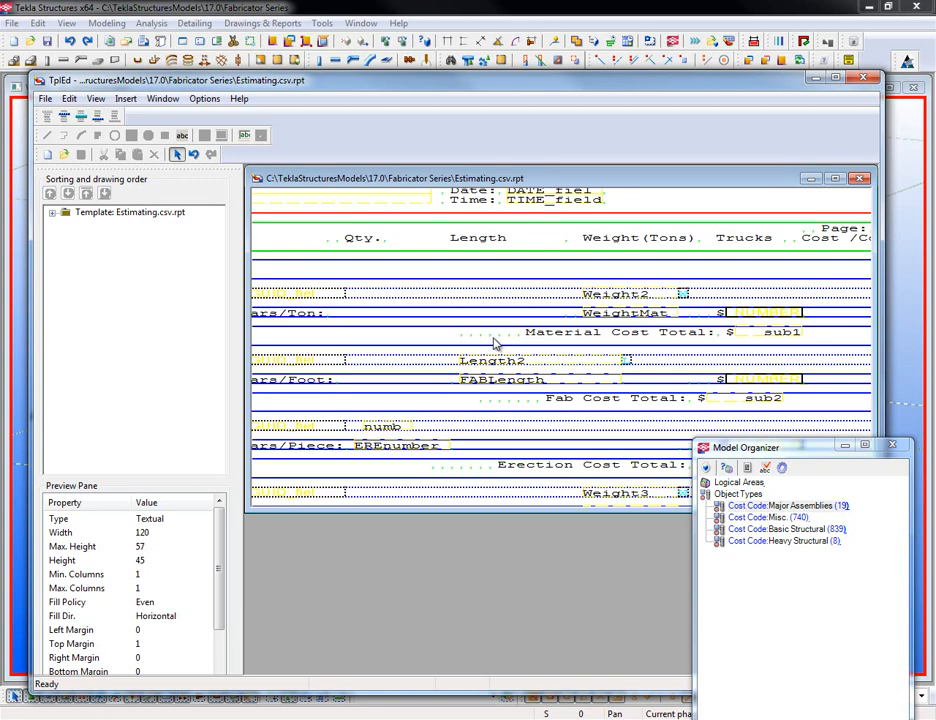
{"action": "scroll", "coordinate": [547, 415], "scroll_direction": "down", "scroll_amount": 2}
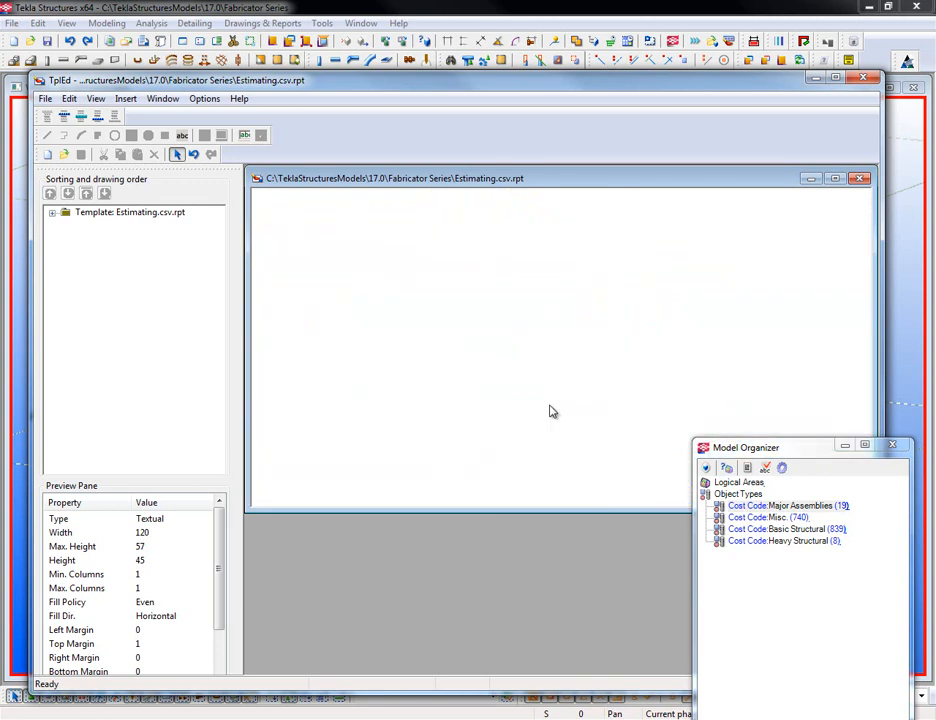
{"action": "scroll", "coordinate": [555, 412], "scroll_direction": "down", "scroll_amount": 2}
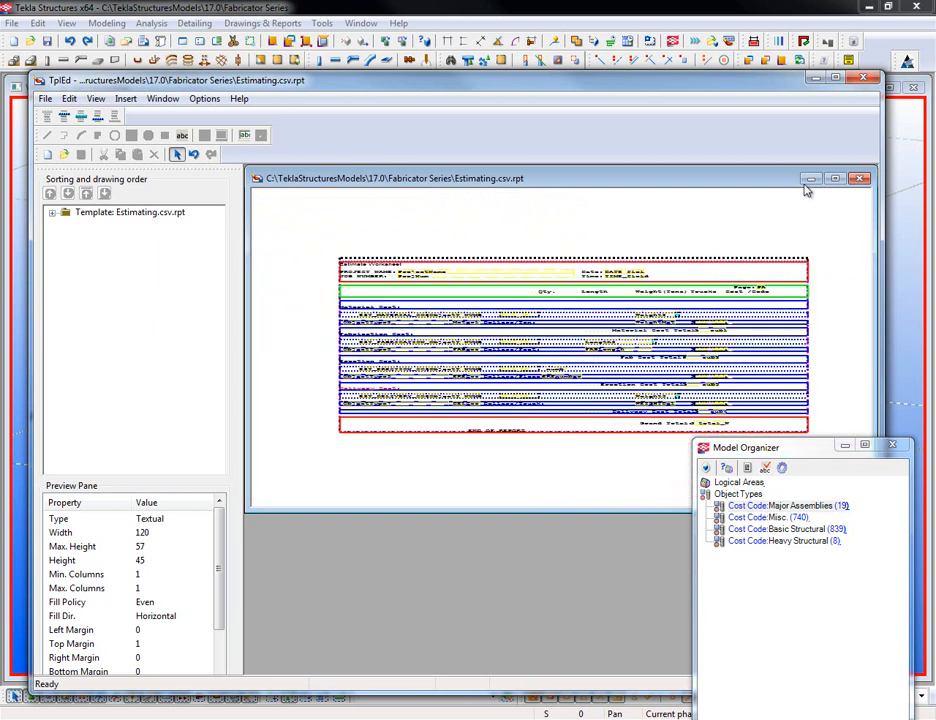
- Box-select every object in the model and confirm the selection filter settings
{"action": "left_click", "coordinate": [817, 78]}
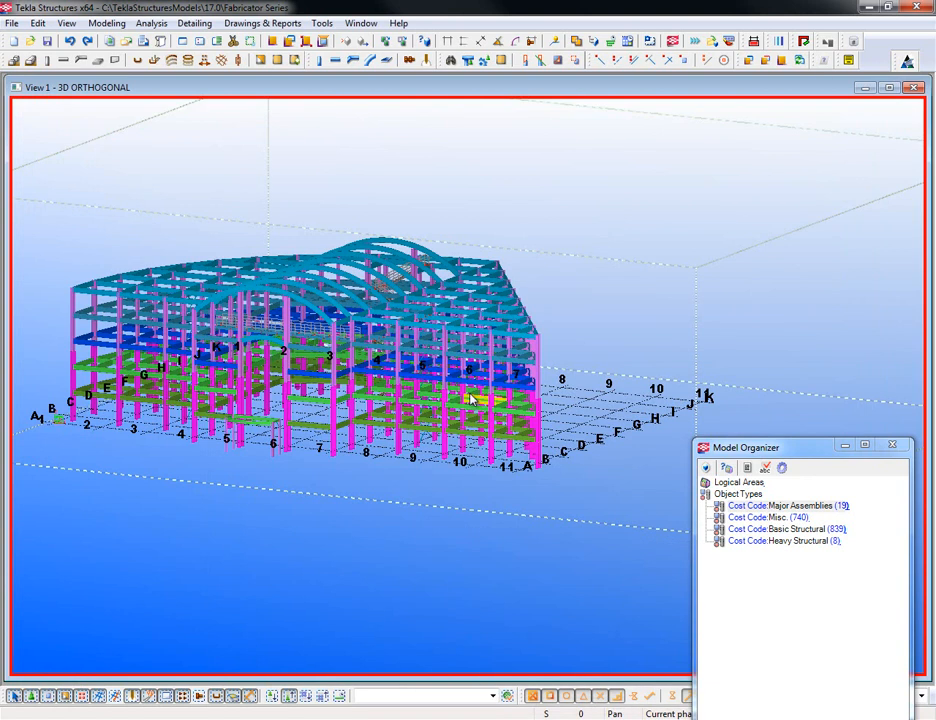
{"action": "left_click_drag", "start_coordinate": [45, 203], "coordinate": [585, 511]}
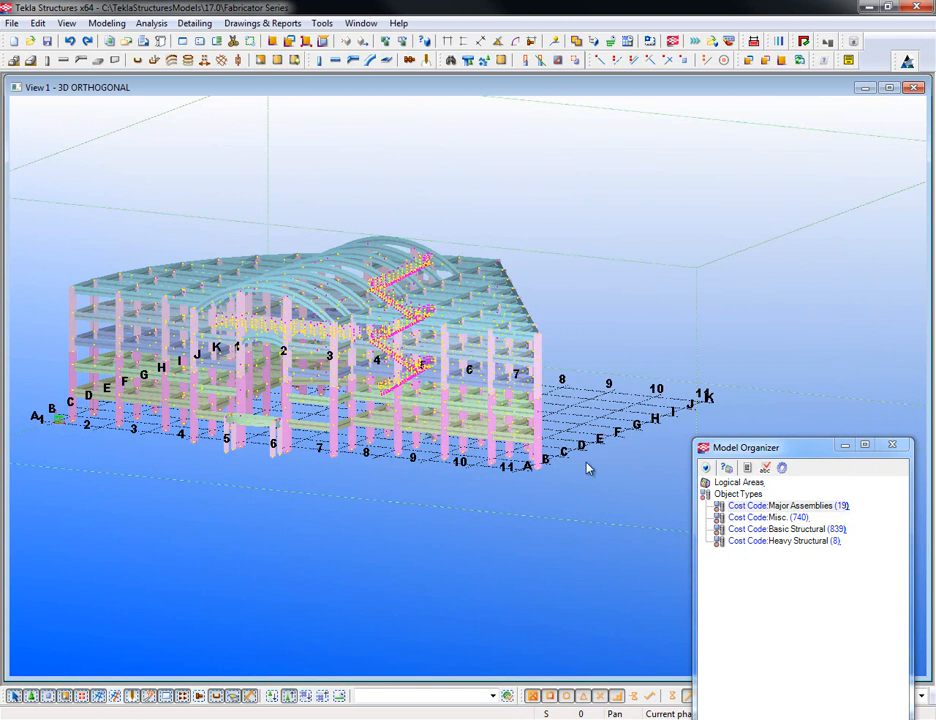
{"action": "left_click", "coordinate": [507, 695]}
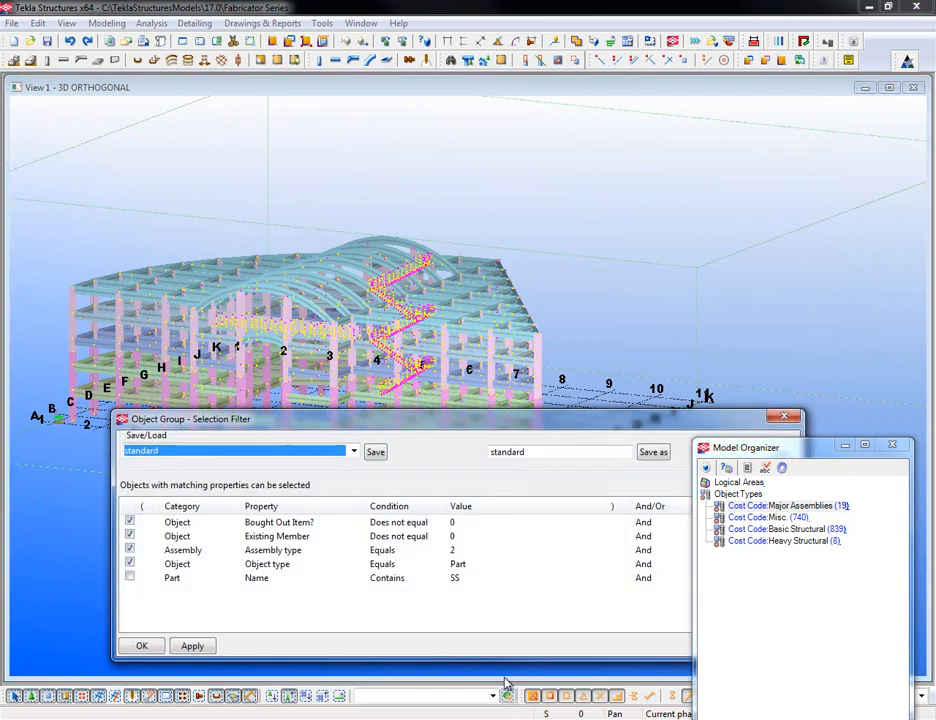
{"action": "left_click", "coordinate": [148, 642]}
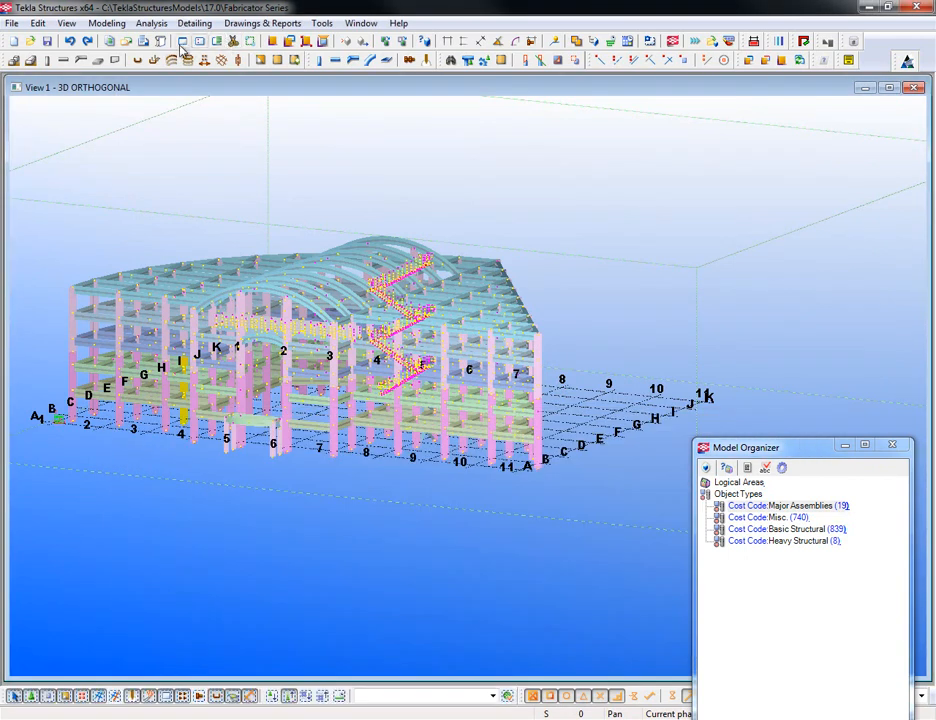
- Create the Estimating.csv report from the selected objects, replacing the existing report file
{"action": "left_click", "coordinate": [110, 41]}
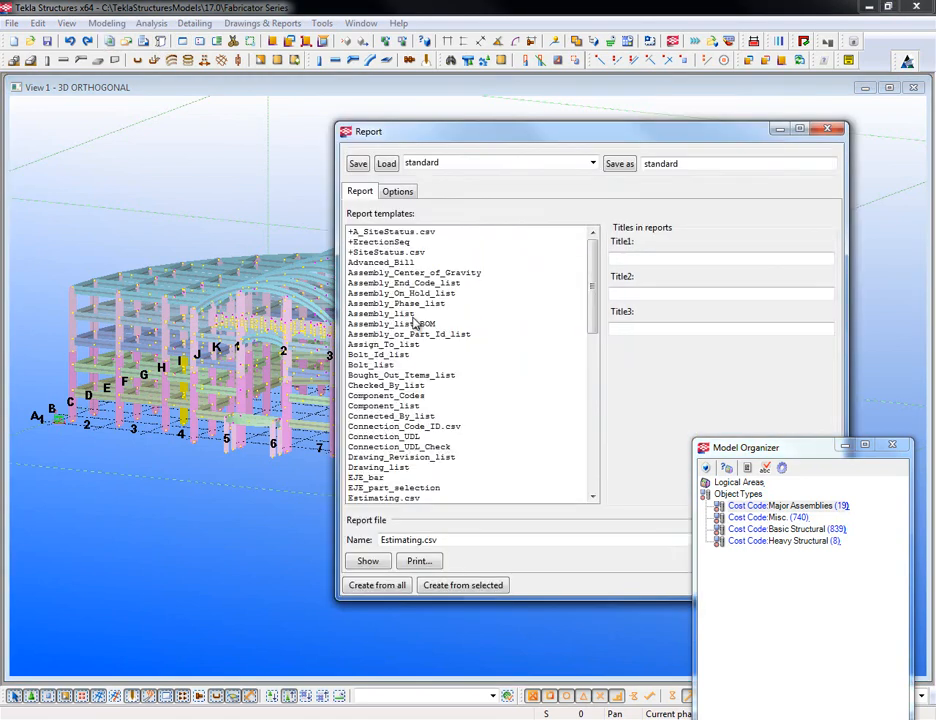
{"action": "left_click", "coordinate": [410, 498]}
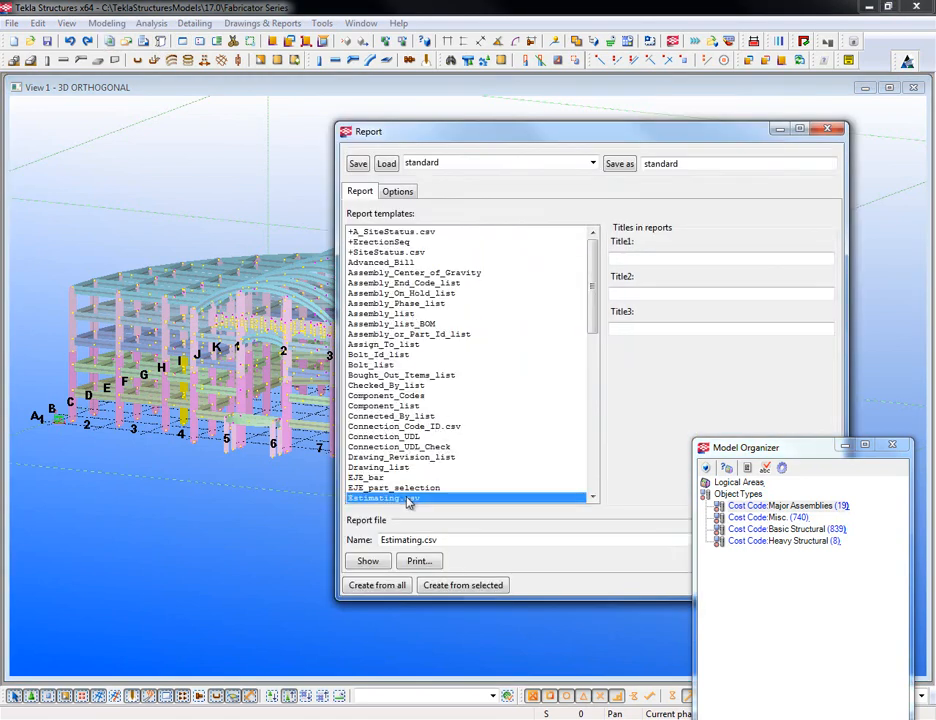
{"action": "left_click", "coordinate": [399, 191]}
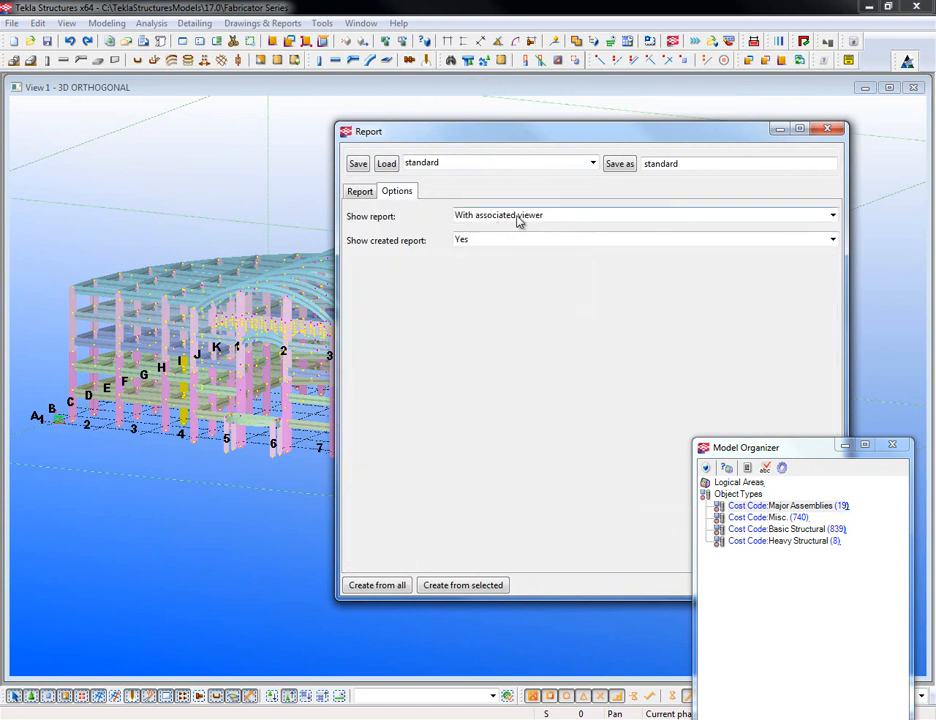
{"action": "left_click", "coordinate": [463, 587]}
{"action": "left_click", "coordinate": [432, 381]}
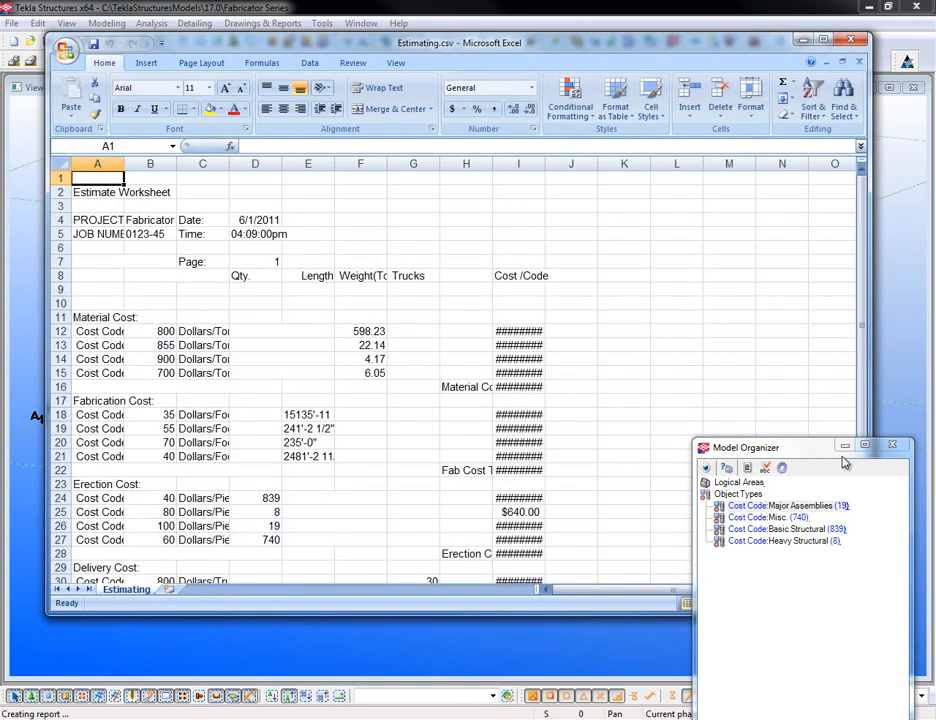
- Autofit columns I through C to show dollar values, cost total labels, Trucks, Weight(Tons) and lengths
{"action": "left_click", "coordinate": [848, 451]}
{"action": "left_click_drag", "start_coordinate": [544, 166], "coordinate": [544, 166]}
{"action": "double_click", "coordinate": [544, 166]}
{"action": "double_click", "coordinate": [492, 166]}
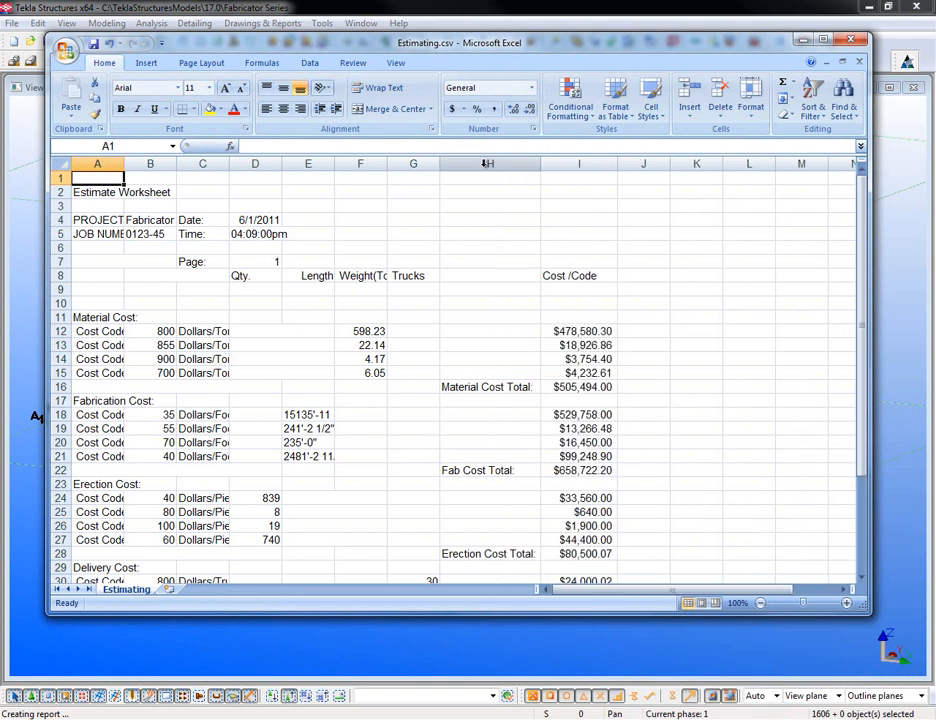
{"action": "double_click", "coordinate": [436, 166]}
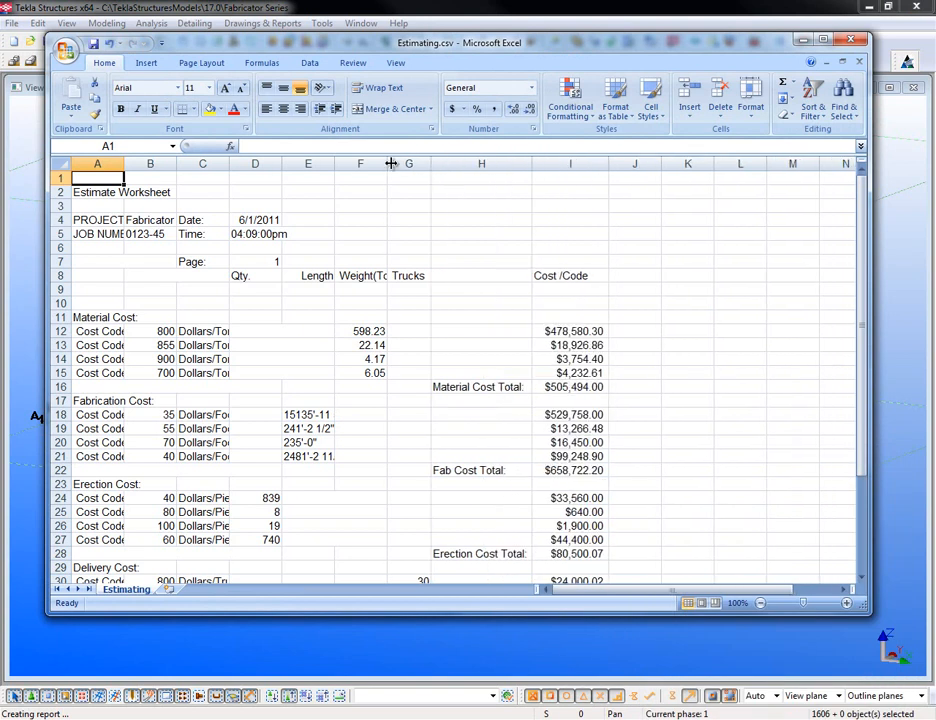
{"action": "double_click", "coordinate": [388, 163]}
{"action": "double_click", "coordinate": [334, 164]}
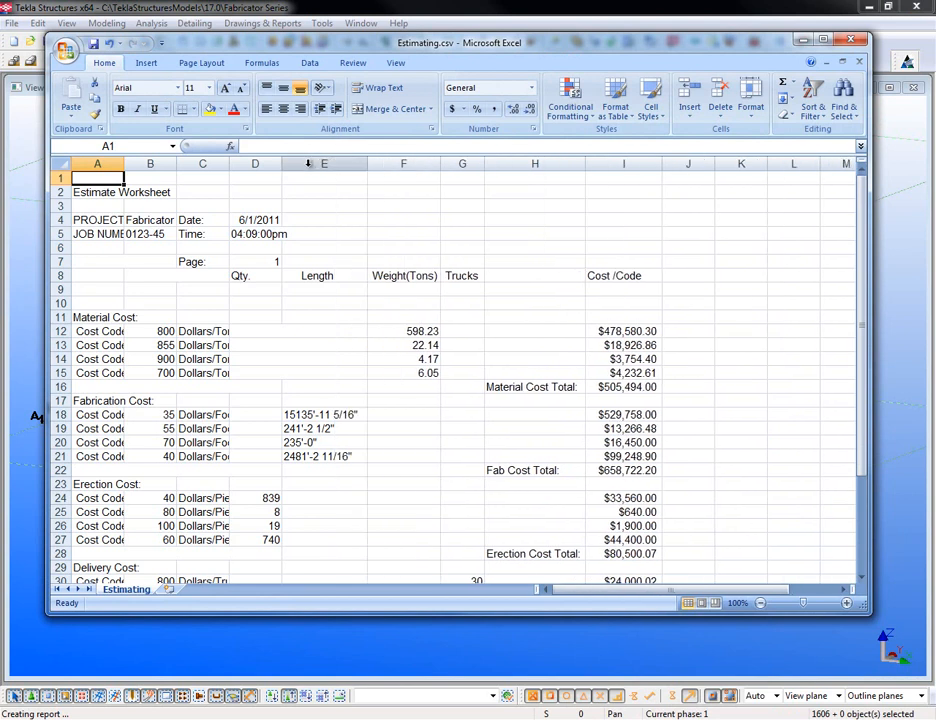
{"action": "double_click", "coordinate": [282, 166]}
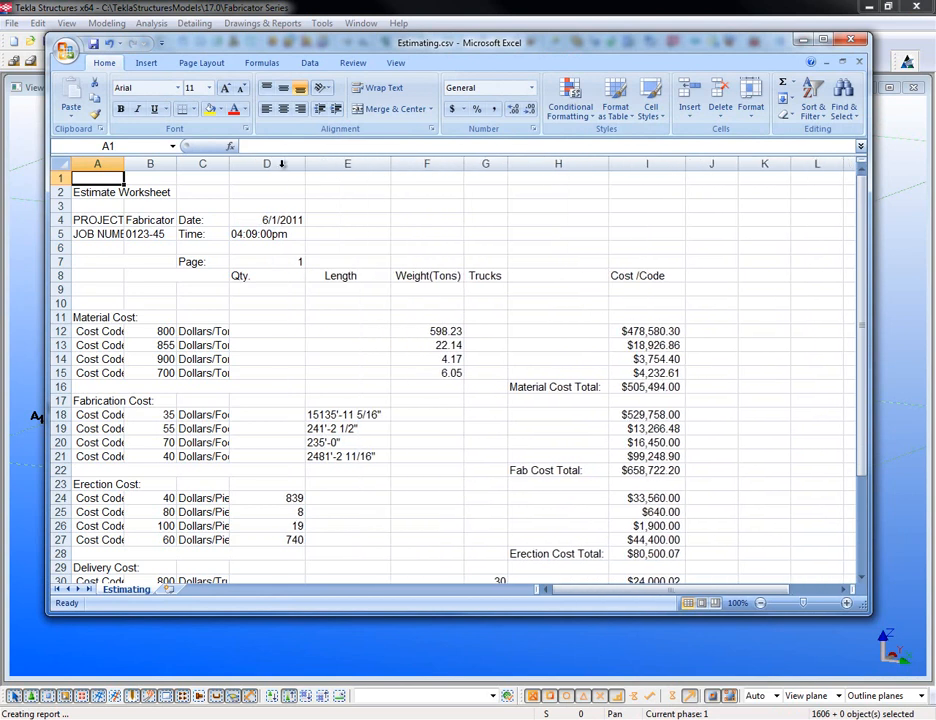
{"action": "double_click", "coordinate": [229, 164]}
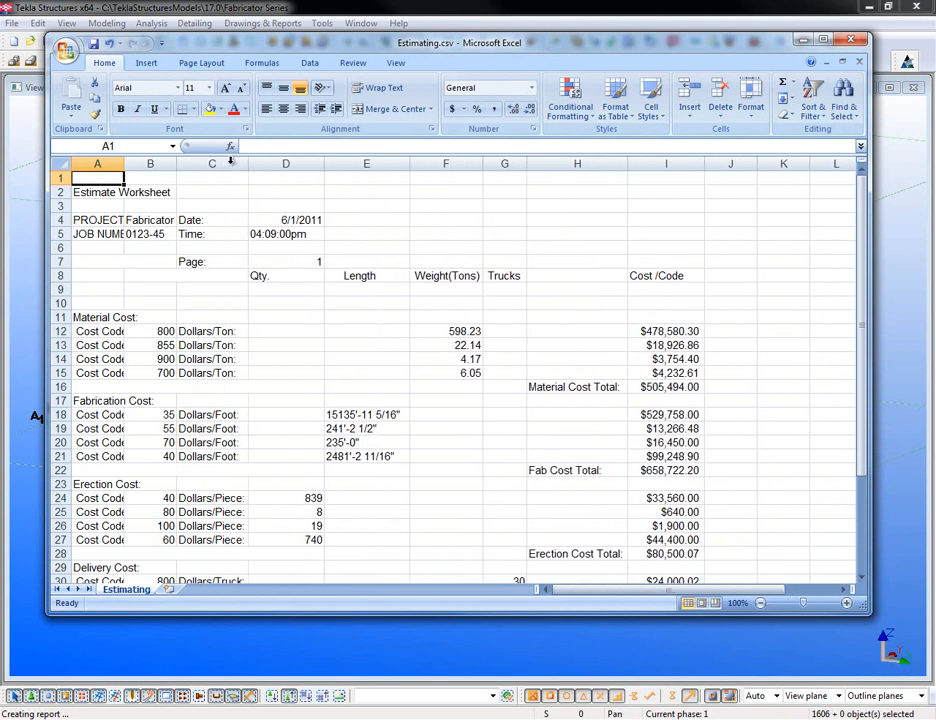
- Fit and fine-tune columns B and A so labels like 'Cost Code: Basic Structural' read fully
{"action": "double_click", "coordinate": [176, 164]}
{"action": "left_click_drag", "start_coordinate": [299, 164], "coordinate": [176, 164]}
{"action": "left_click", "coordinate": [126, 176]}
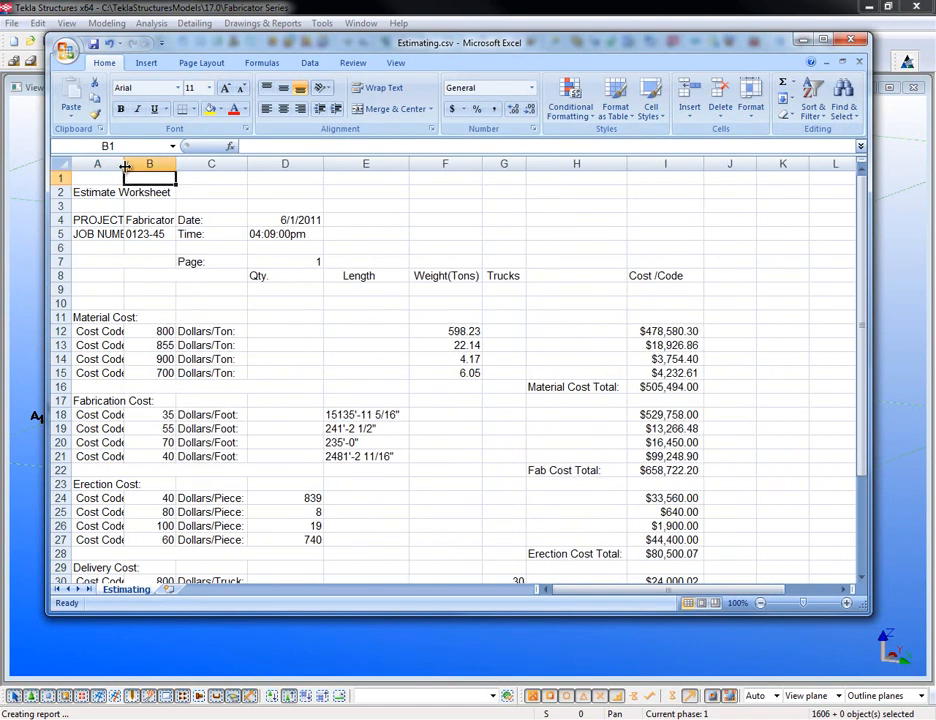
{"action": "double_click", "coordinate": [124, 164]}
{"action": "left_click_drag", "start_coordinate": [373, 164], "coordinate": [239, 179]}
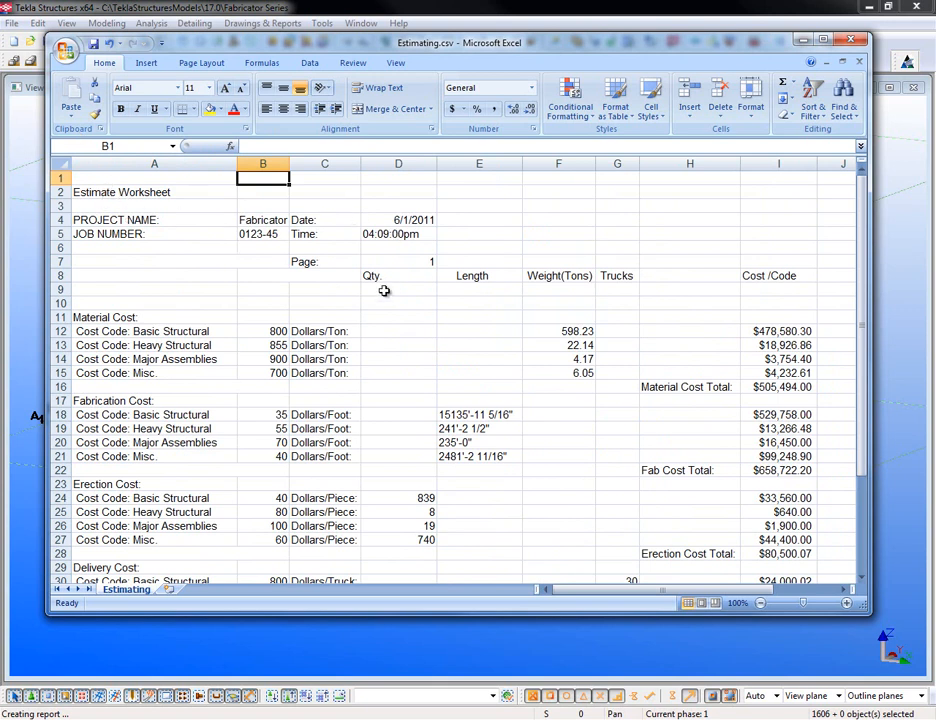
- Scroll down to the Delivery Cost rows and the $1,272,026.00 Grand Total
{"action": "scroll", "coordinate": [108, 356], "scroll_direction": "down", "scroll_amount": 2}
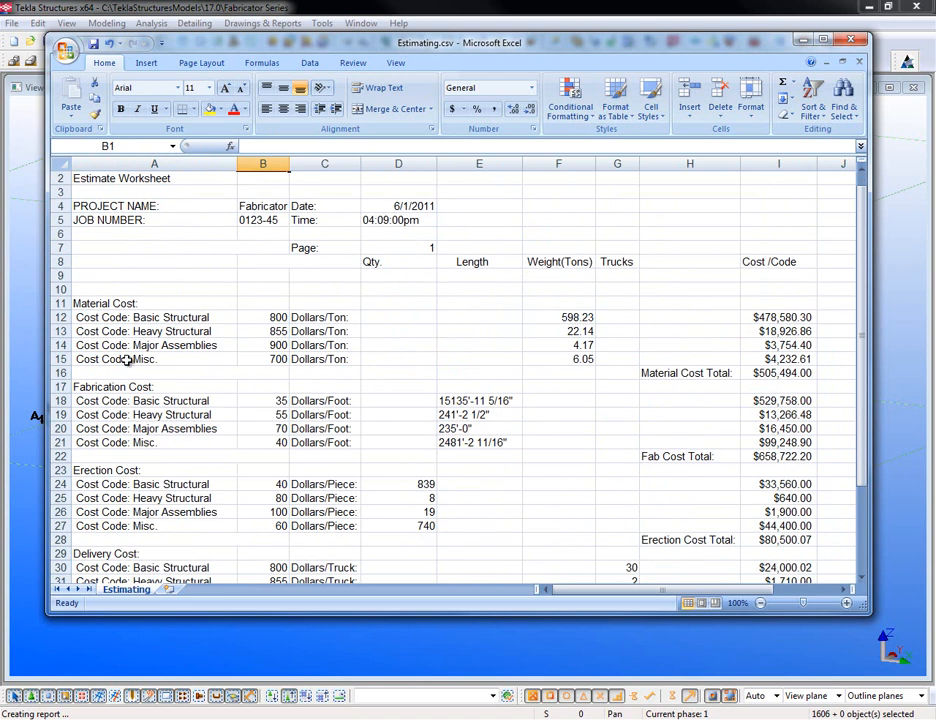
{"action": "scroll", "coordinate": [216, 359], "scroll_direction": "down", "scroll_amount": 1}
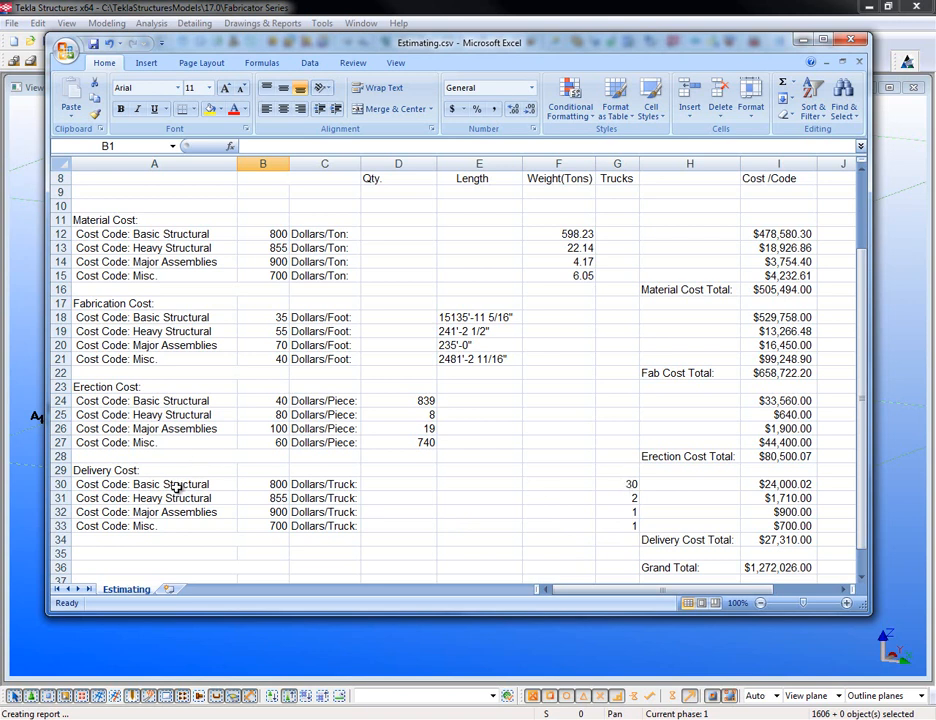
- Review the worksheet through END OF REPORT, then minimise Excel and the Report dialog
{"action": "scroll", "coordinate": [623, 525], "scroll_direction": "down", "scroll_amount": 1}
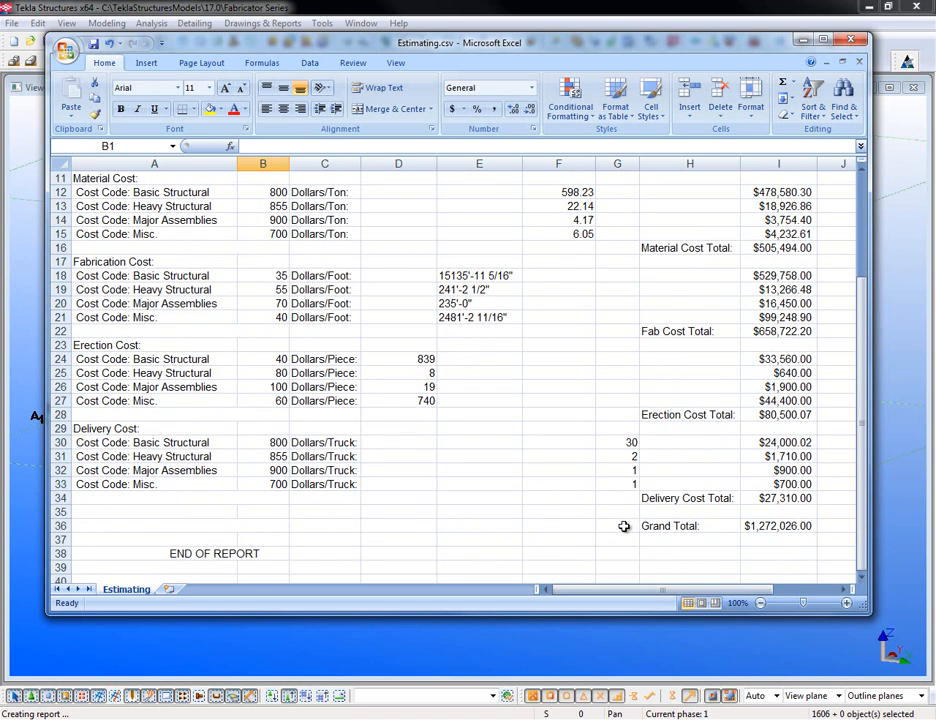
{"action": "scroll", "coordinate": [623, 525], "scroll_direction": "down", "scroll_amount": 2}
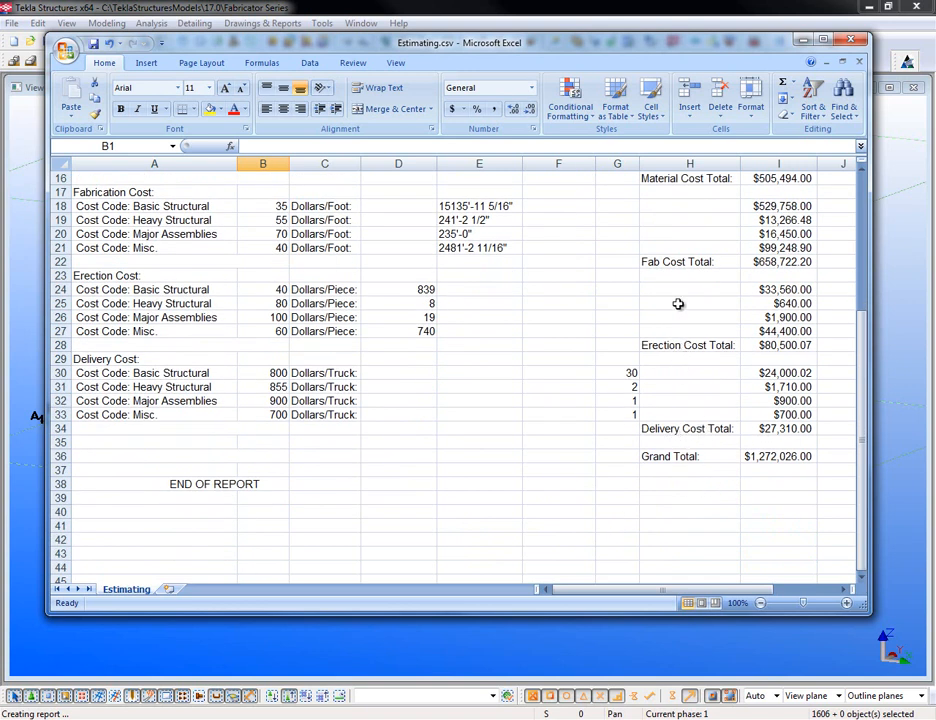
{"action": "scroll", "coordinate": [677, 440], "scroll_direction": "down", "scroll_amount": 2}
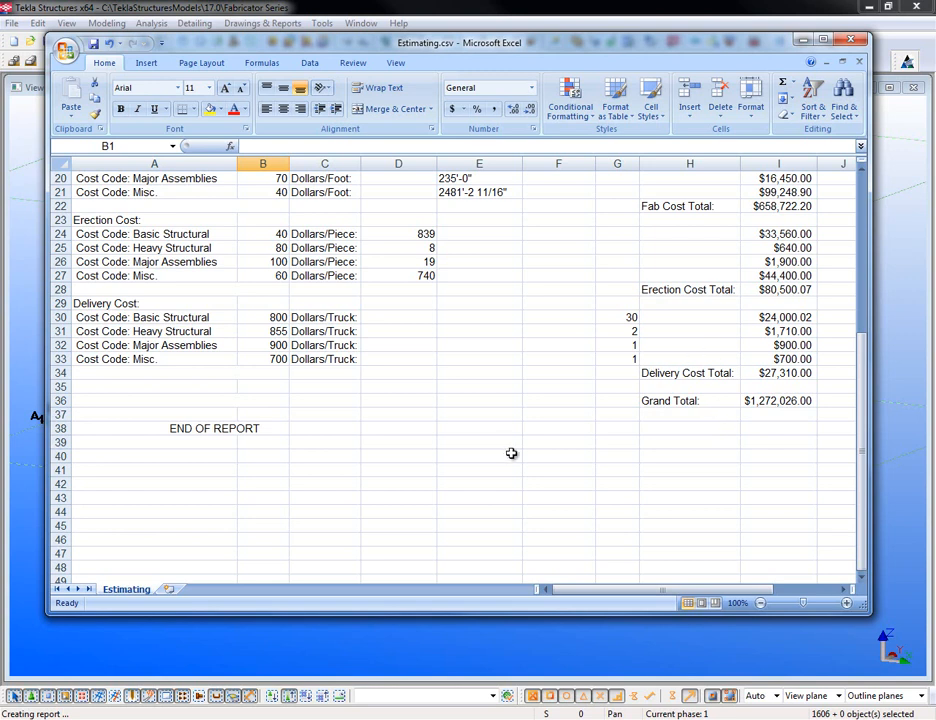
{"action": "scroll", "coordinate": [509, 452], "scroll_direction": "up", "scroll_amount": 1}
{"action": "scroll", "coordinate": [511, 453], "scroll_direction": "up", "scroll_amount": 1}
{"action": "scroll", "coordinate": [511, 453], "scroll_direction": "up", "scroll_amount": 5}
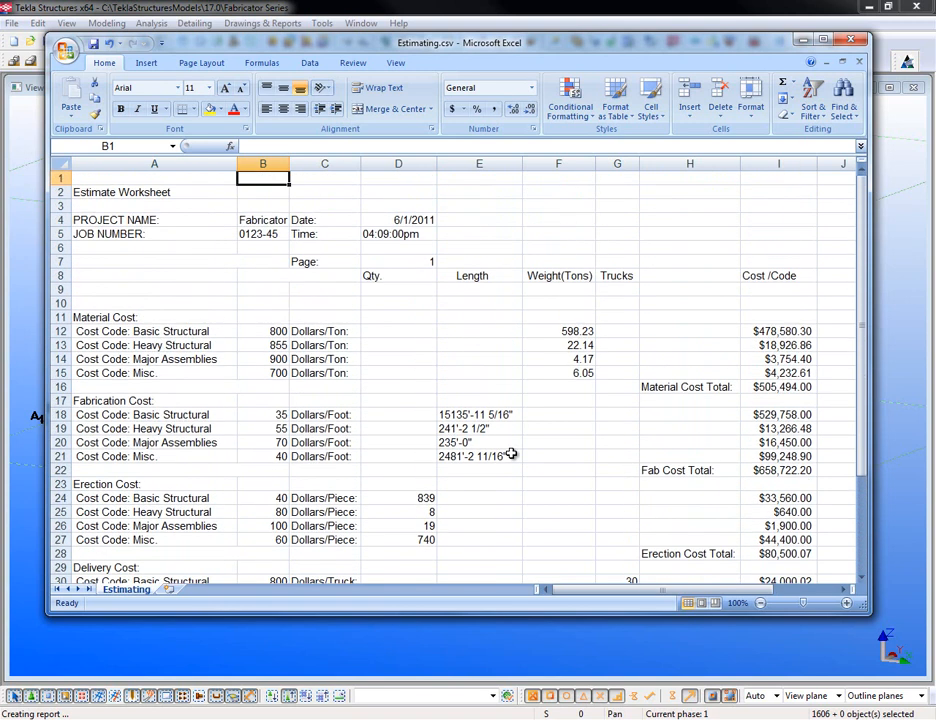
{"action": "scroll", "coordinate": [511, 453], "scroll_direction": "down", "scroll_amount": 2}
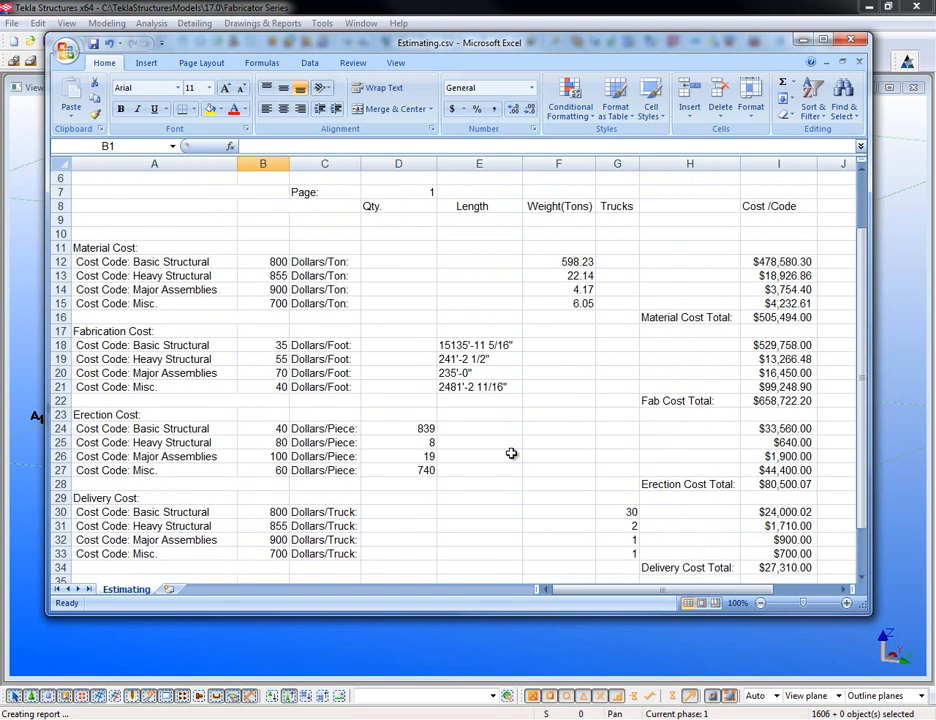
{"action": "scroll", "coordinate": [511, 453], "scroll_direction": "down", "scroll_amount": 1}
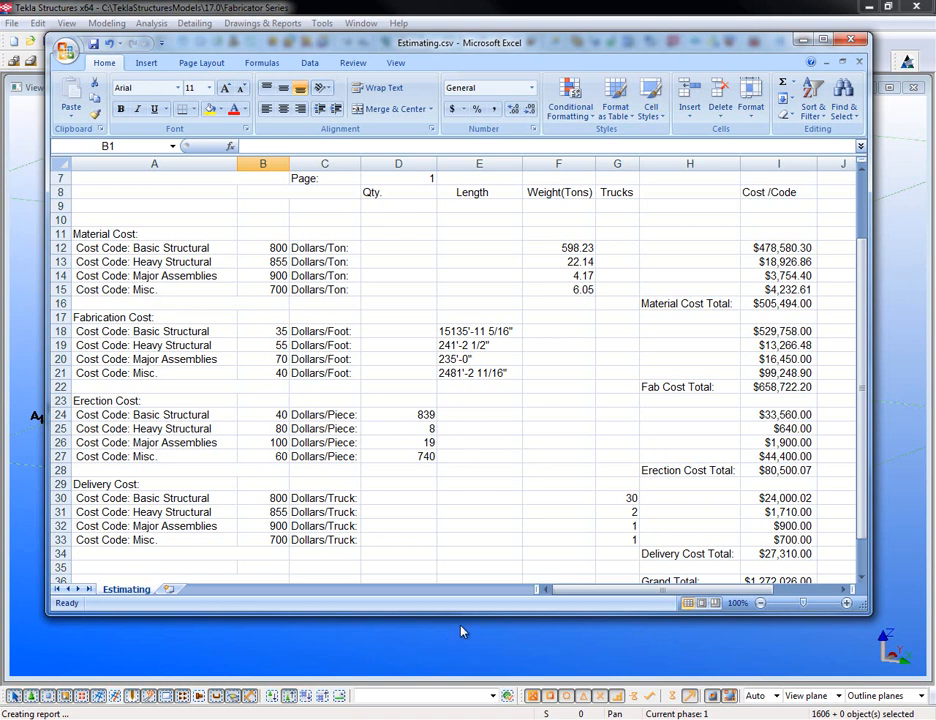
{"action": "left_click", "coordinate": [803, 40]}
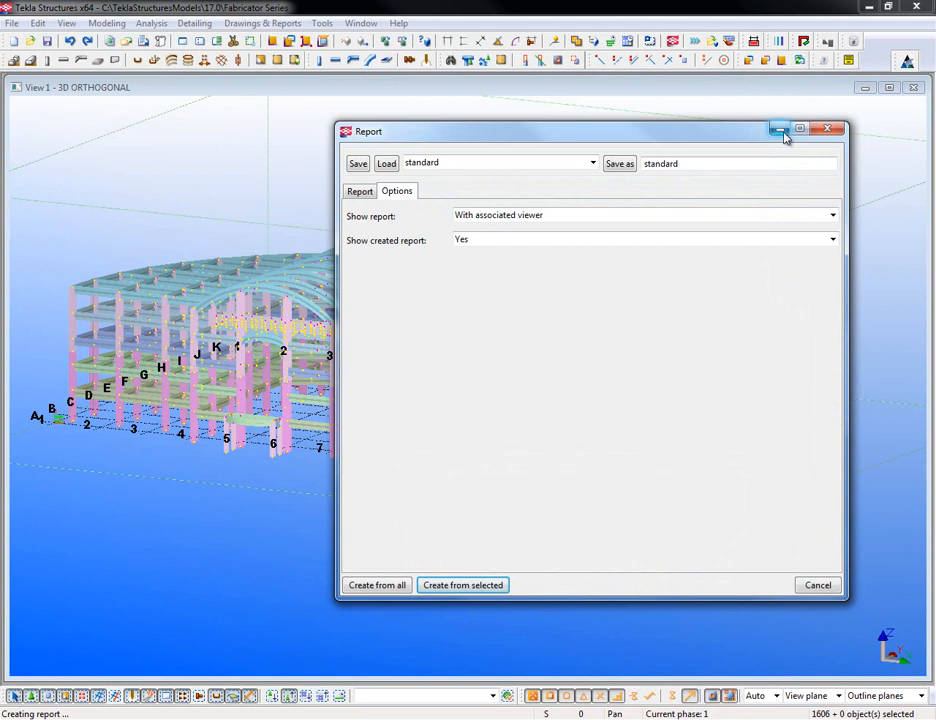
{"action": "left_click", "coordinate": [780, 130]}
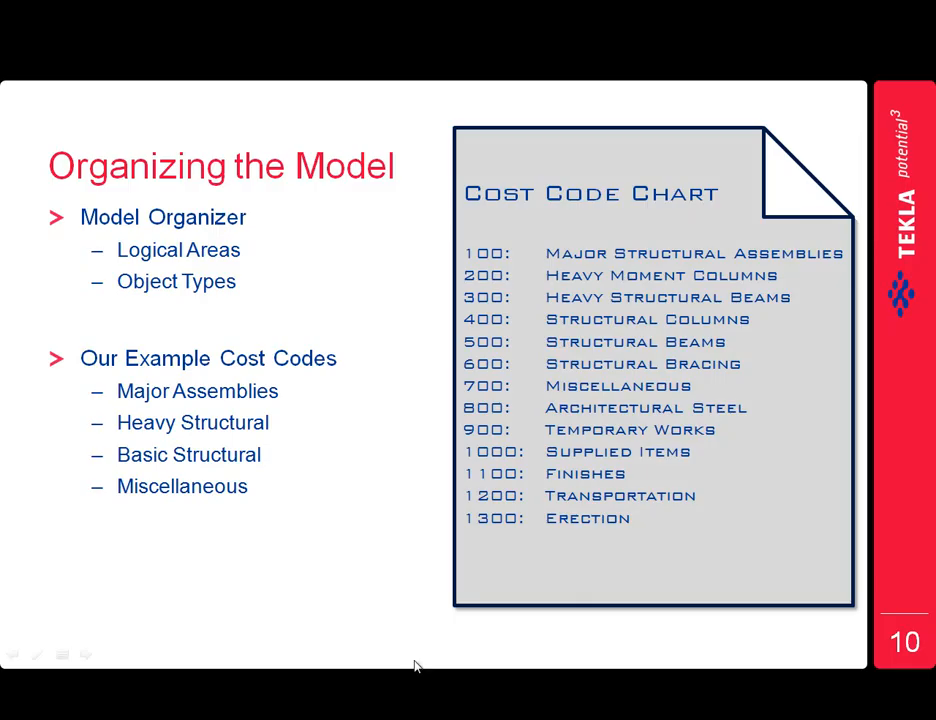